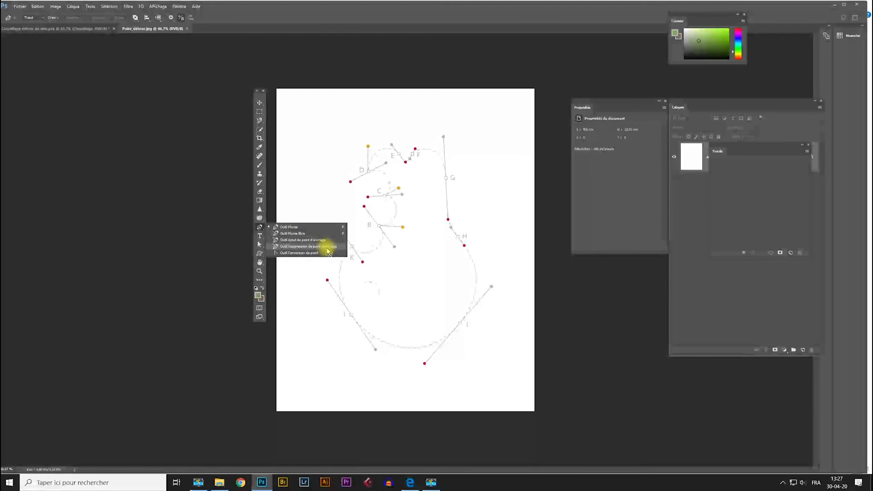
Step: Trace the pear template's curves from A through B to C with the Pen tool, redirecting the outgoing handles toward the yellow guide dots
click(313, 227)
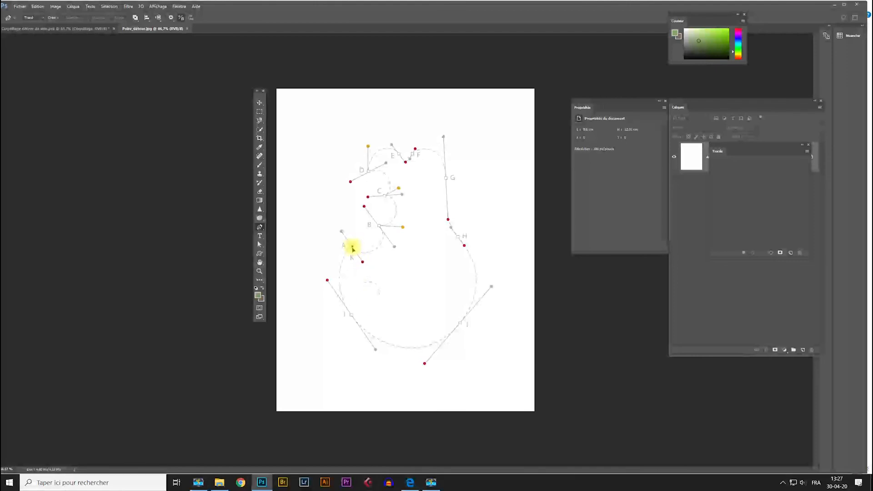
drag(353, 249, 363, 263)
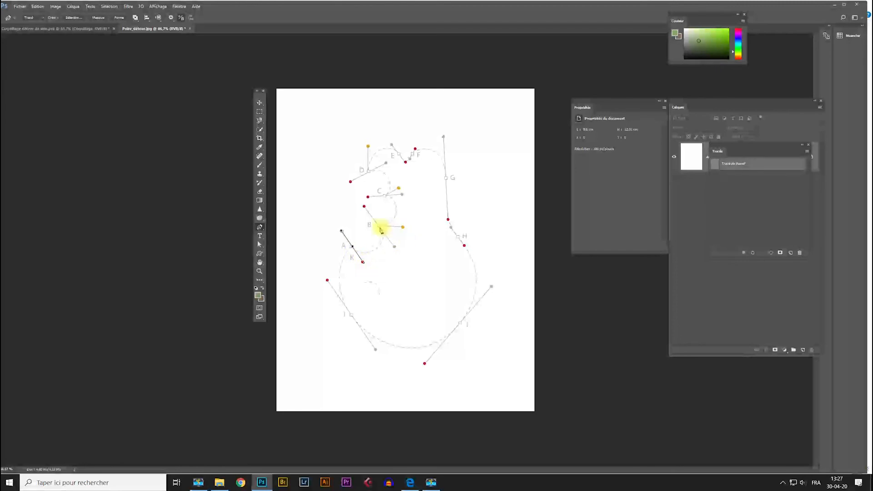
drag(381, 229, 364, 208)
drag(365, 207, 404, 229)
click(385, 198)
drag(385, 199, 369, 199)
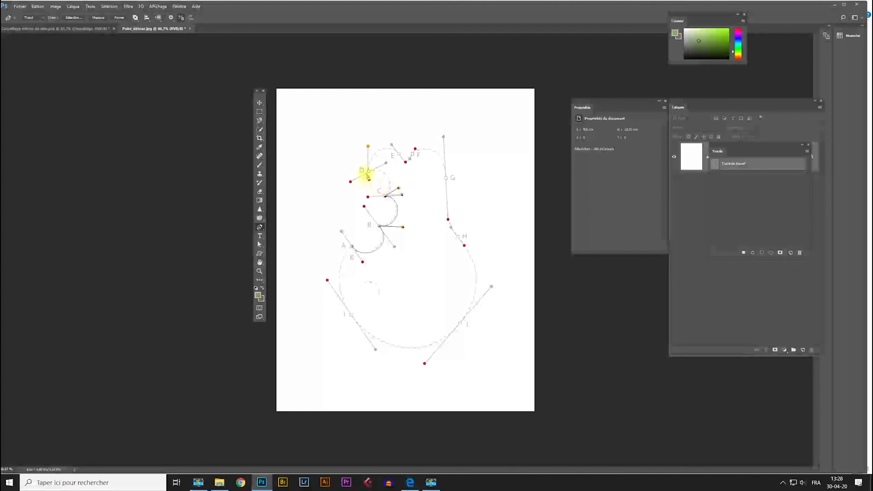
Step: Continue the path through D, E and F, dragging each handle to its red dot and redirecting D's outgoing handle to the yellow dot
drag(370, 172, 350, 182)
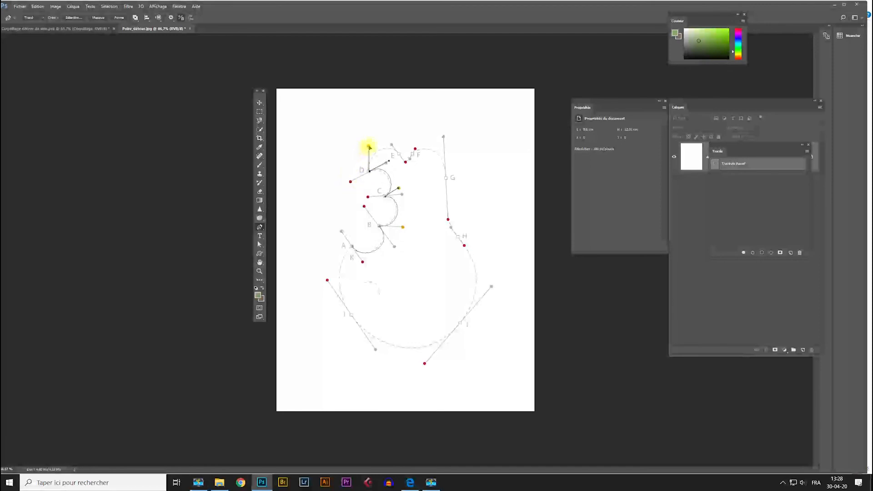
click(369, 147)
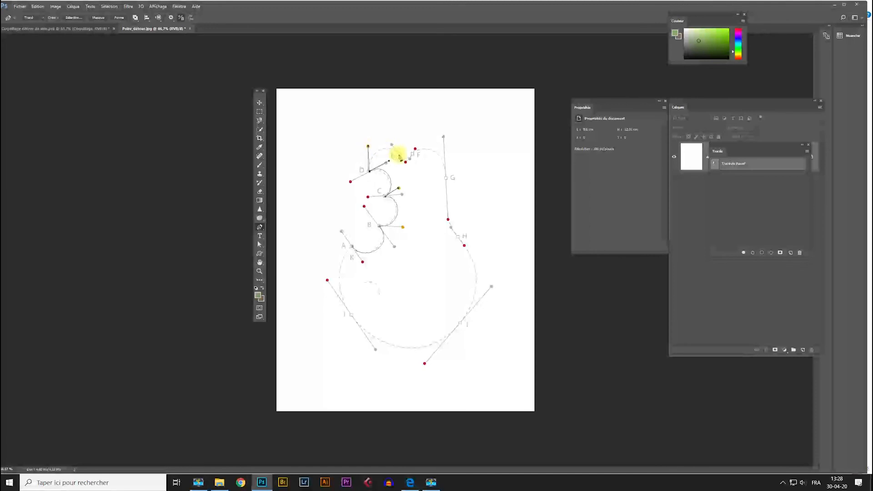
mouse_move(399, 156)
mouse_down()
mouse_move(405, 162)
mouse_move(415, 149)
mouse_up()
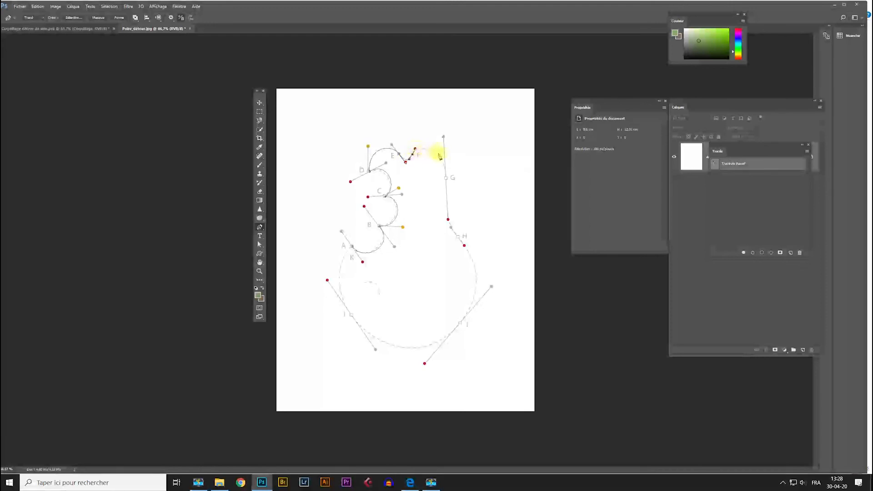
Step: Trace the pear's right side and rounded base through G, H and the two lower points, and close the path at A
drag(447, 178, 464, 247)
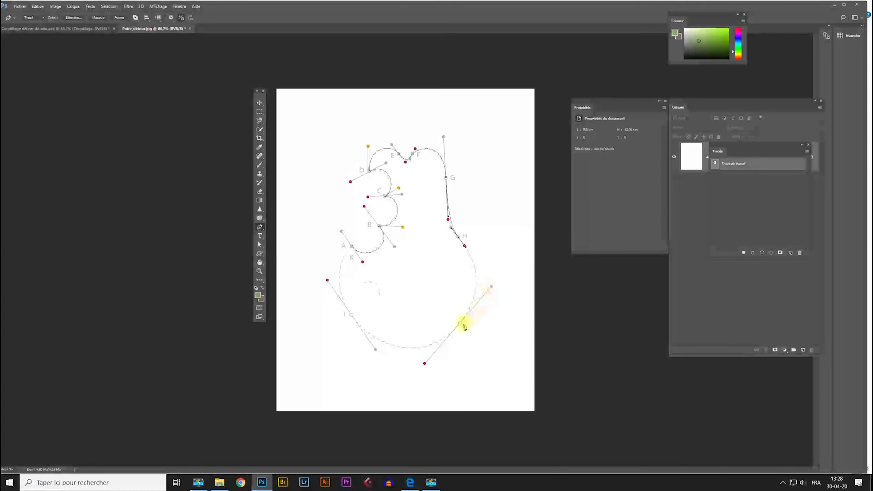
drag(461, 324, 425, 365)
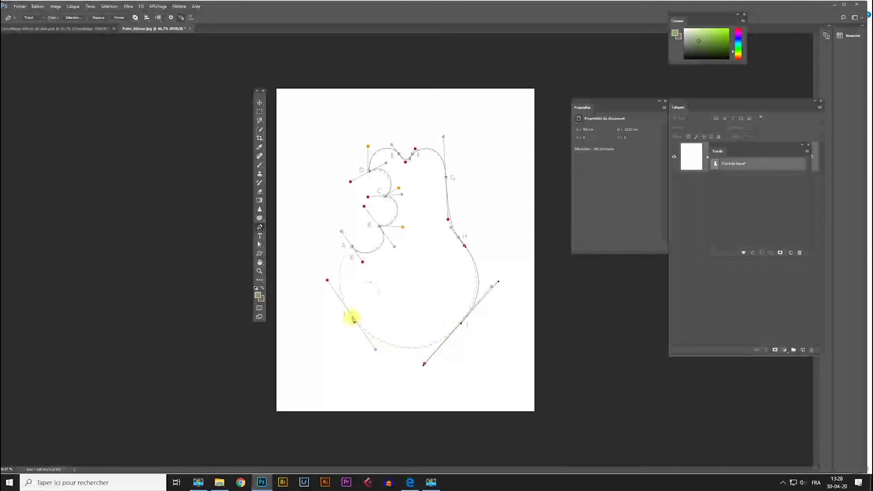
drag(353, 318, 327, 281)
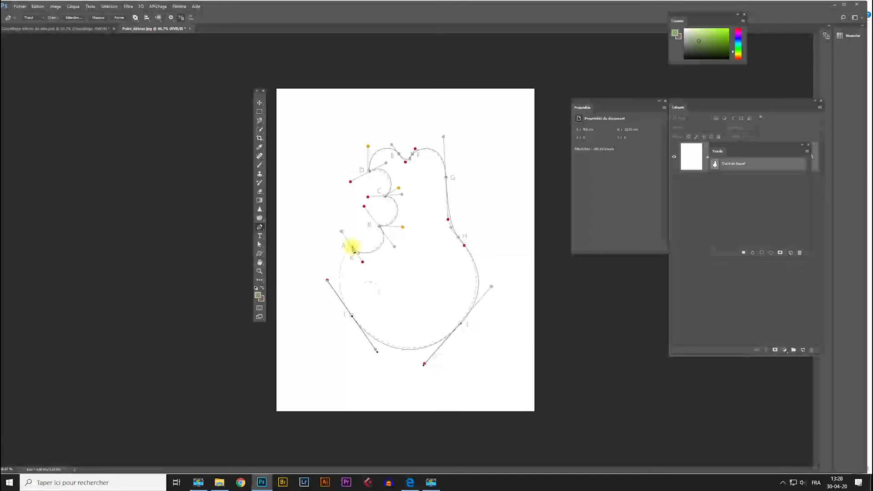
click(353, 249)
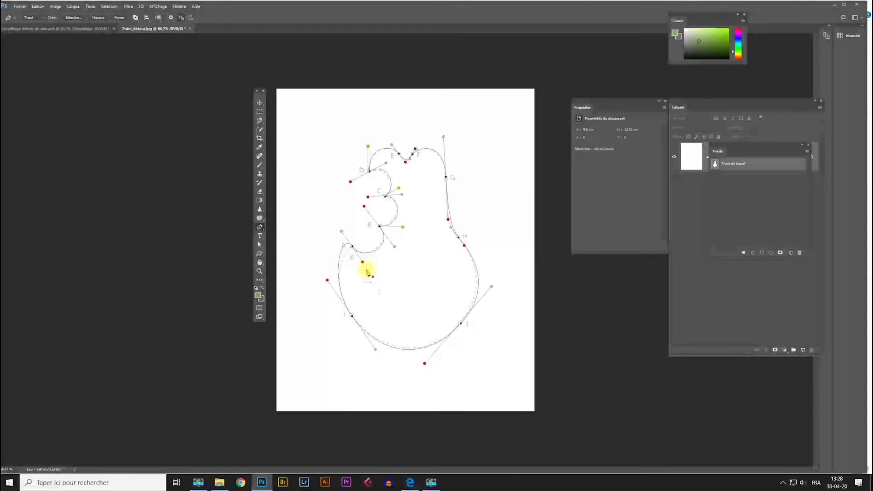
Step: Shorten the upper handle of anchor A with Direct Selection so the closing curve follows the dashed outline, and select anchor C
click(260, 247)
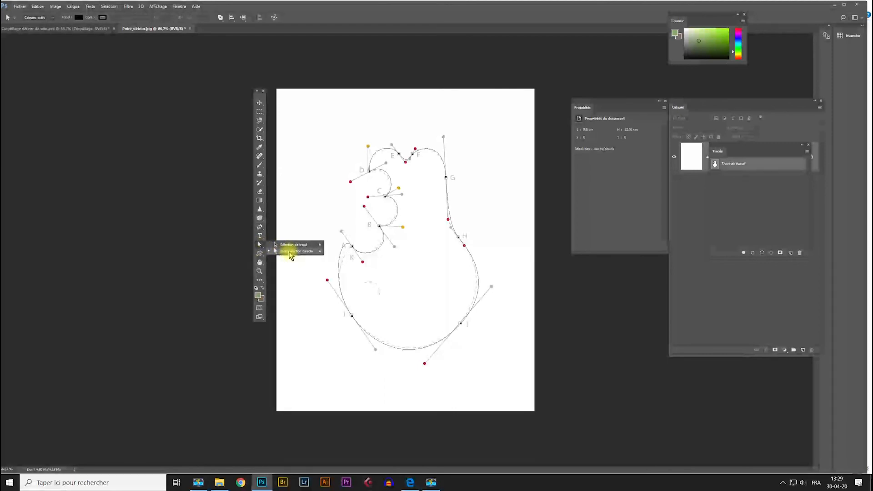
click(291, 251)
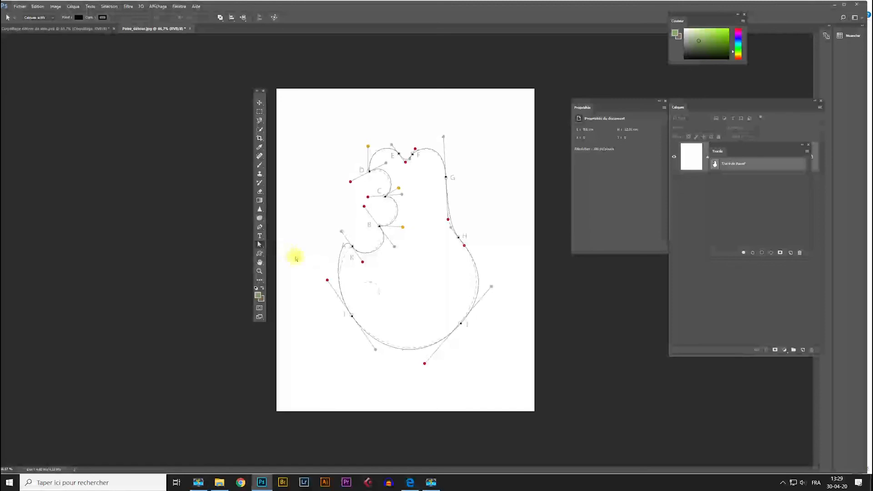
click(352, 247)
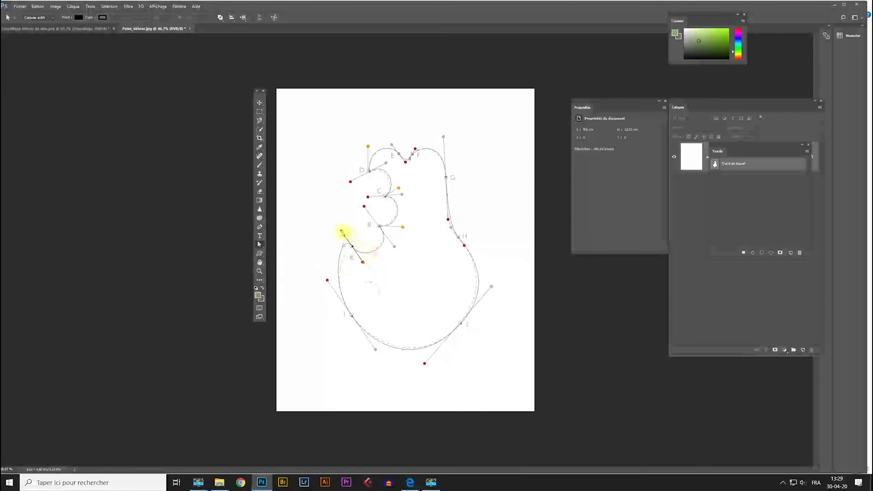
drag(341, 231, 350, 244)
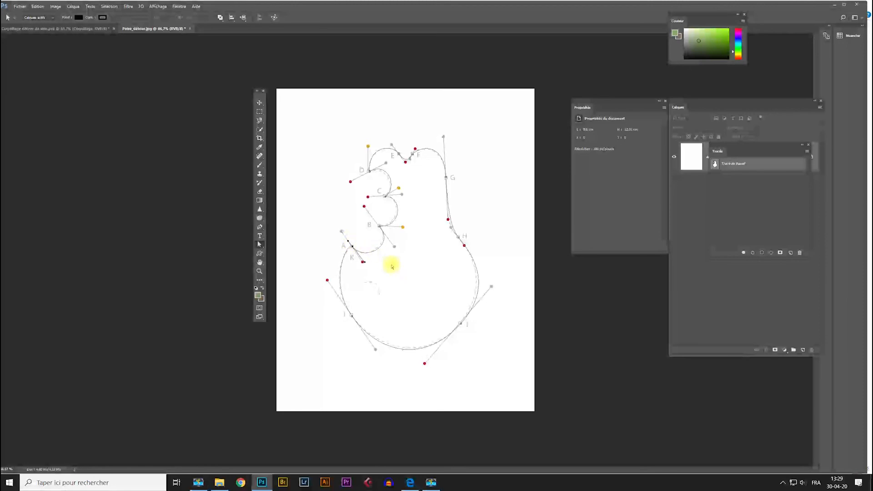
click(385, 197)
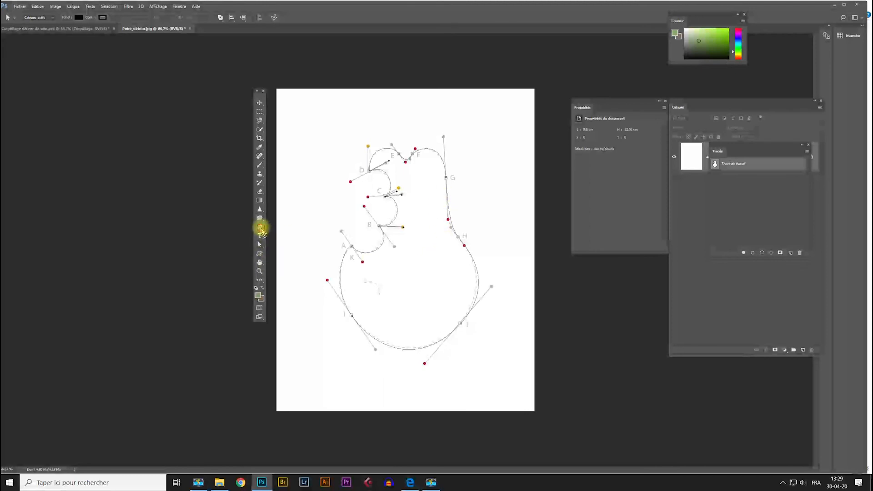
Step: Add an anchor point at the bottom of the pear's base curve with the Add Anchor Point tool
drag(262, 229, 291, 240)
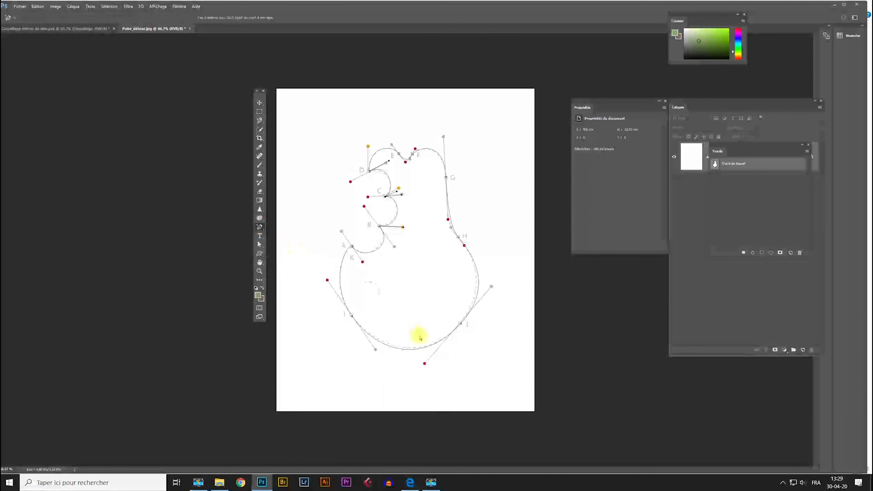
click(400, 349)
drag(400, 351, 423, 352)
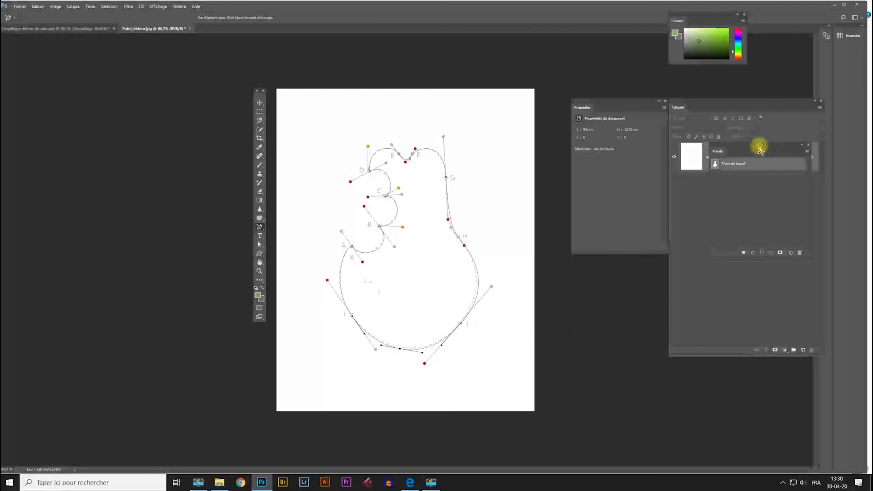
Step: Move the Paths panel clear of the layers, save the work path under the name Poire, and deselect it
drag(759, 146, 519, 73)
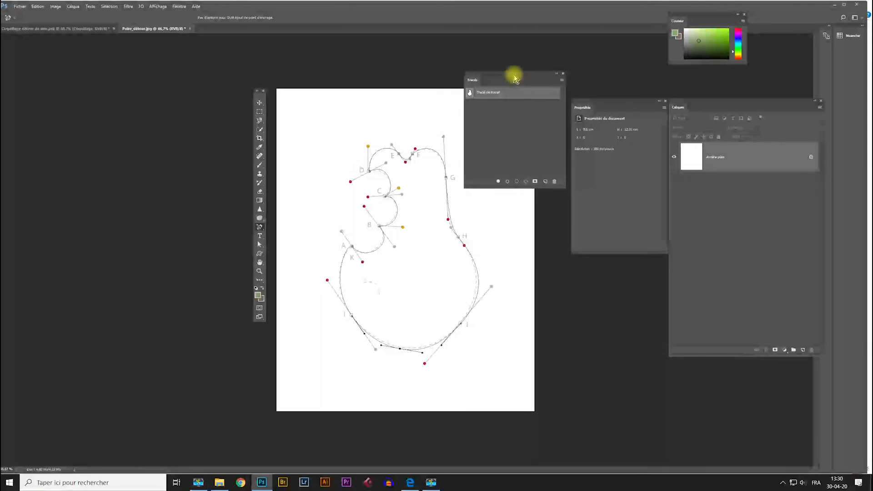
click(179, 7)
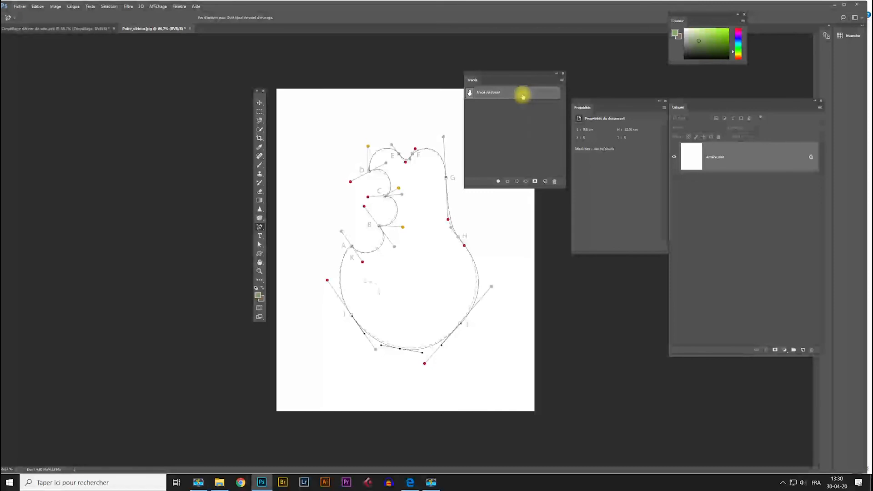
double_click(488, 93)
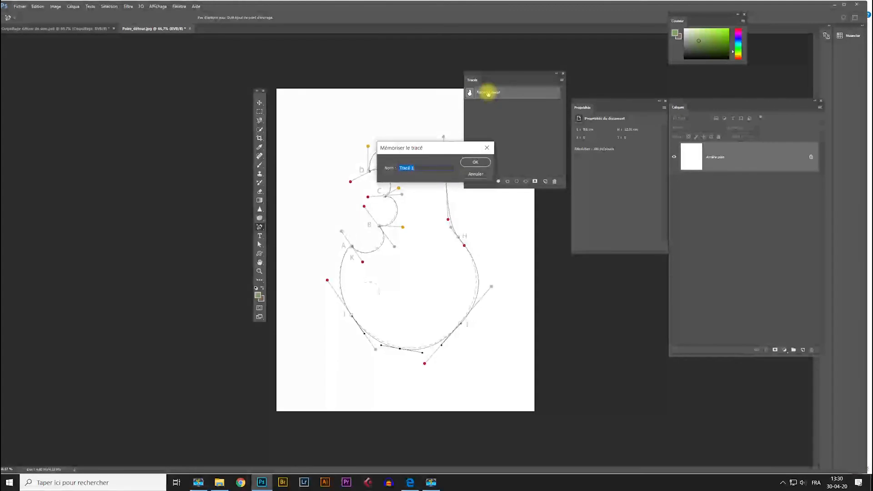
text(Poire)
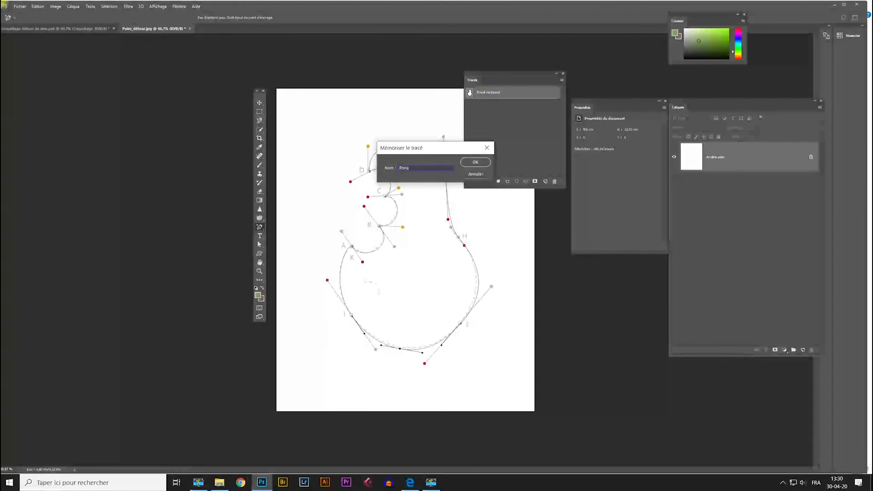
click(475, 162)
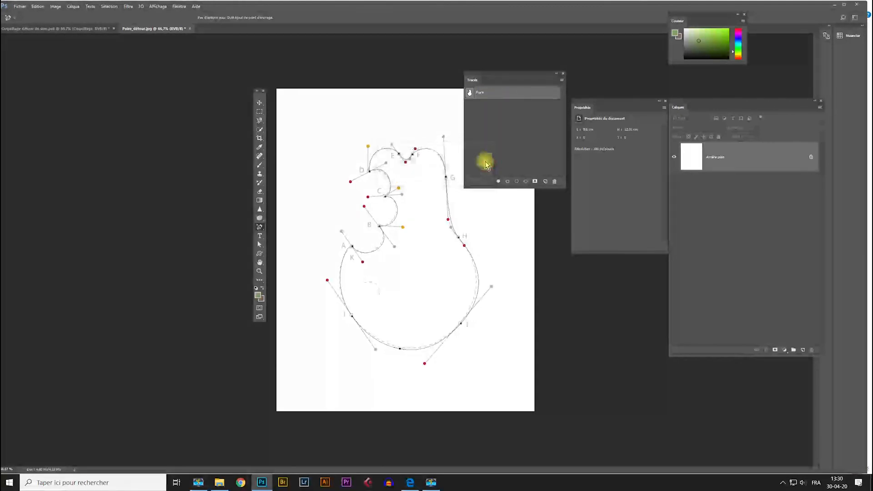
click(499, 137)
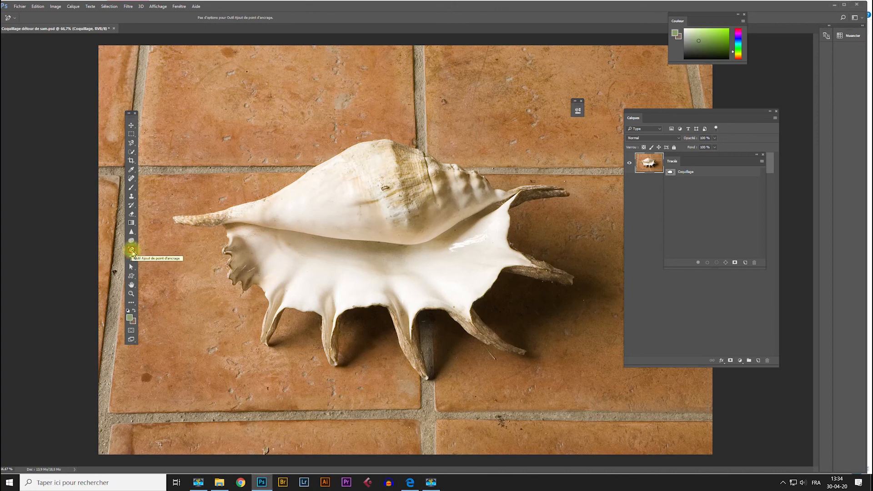
Step: Try tracing the seashell's upper edge from its pointed left tip with the Pen tool, and delete that work path
right_click(131, 250)
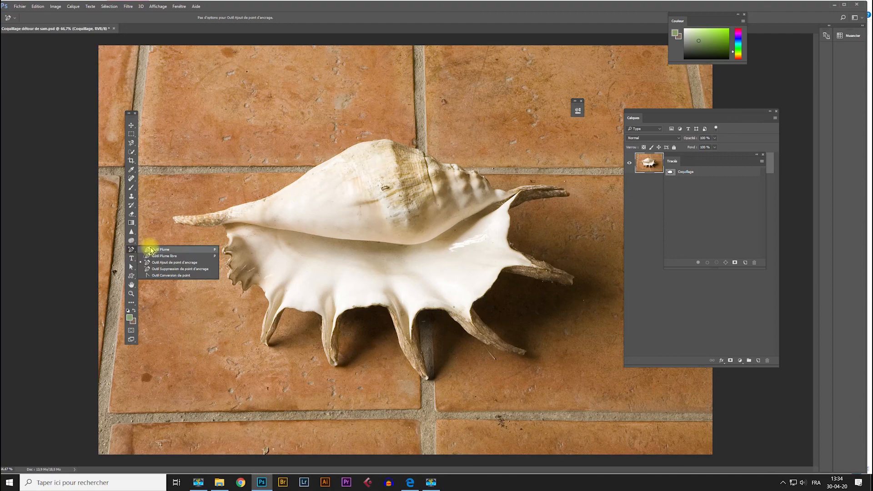
click(152, 250)
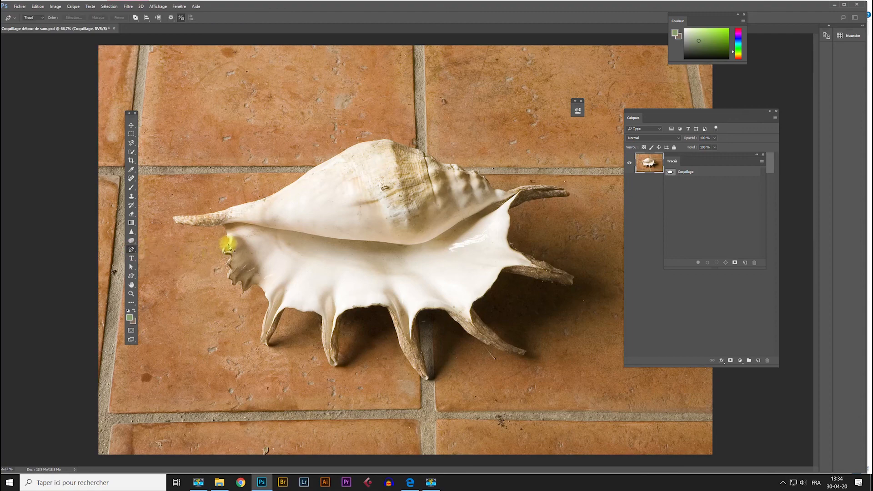
key(ctrl+plus)
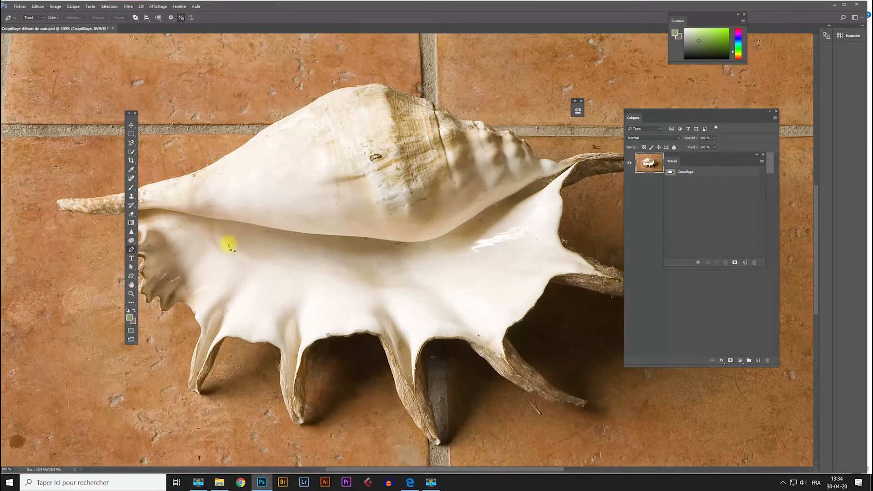
drag(230, 228, 515, 240)
key(ctrl+plus)
key(ctrl+minus)
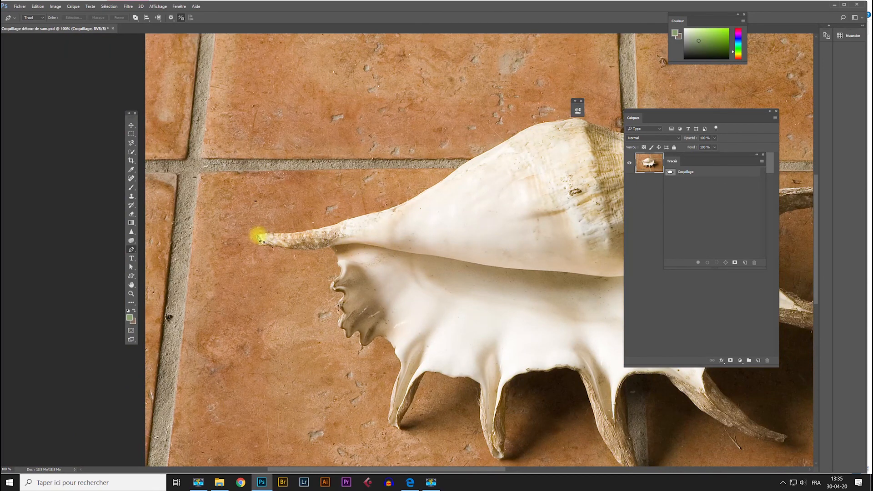
click(258, 236)
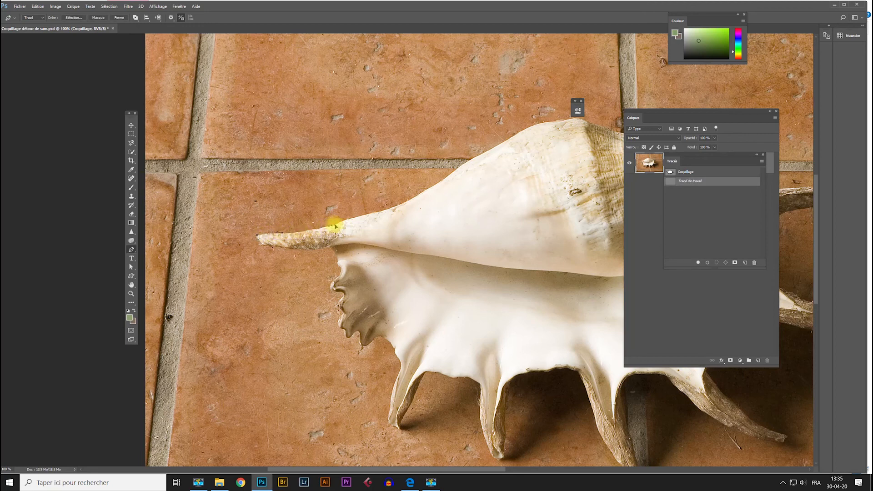
drag(381, 211, 427, 189)
drag(470, 161, 401, 185)
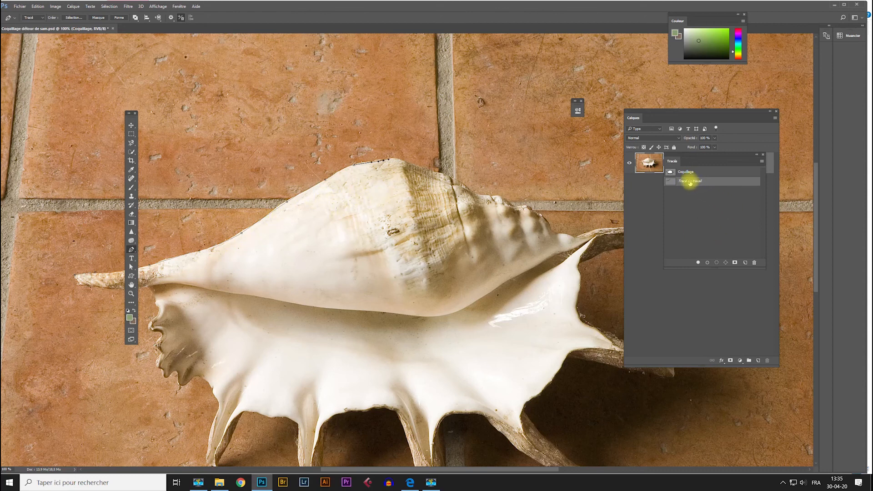
drag(690, 182, 755, 263)
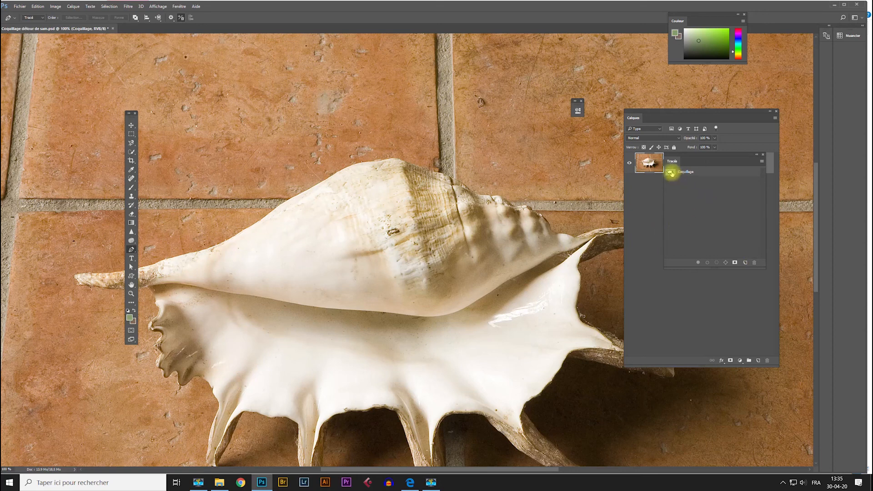
Step: Display the saved Coquillage path on the seashell photo and move the Layers panel away from the shell
click(688, 172)
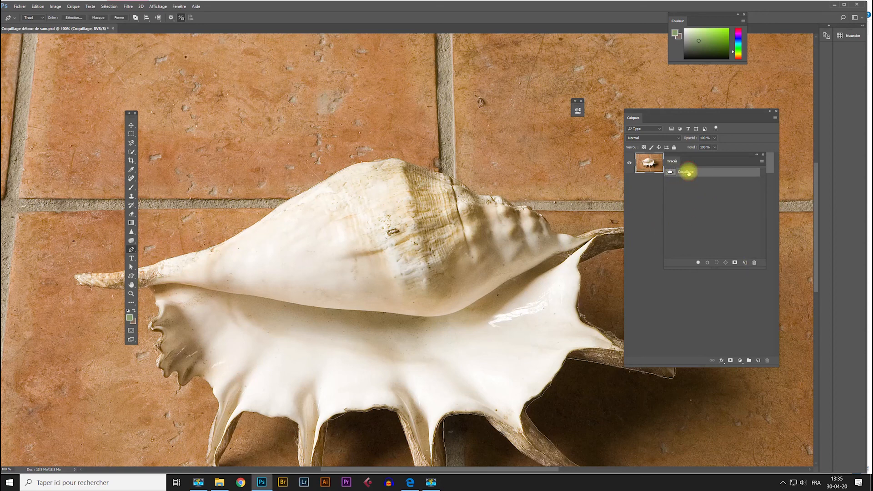
drag(664, 114, 705, 128)
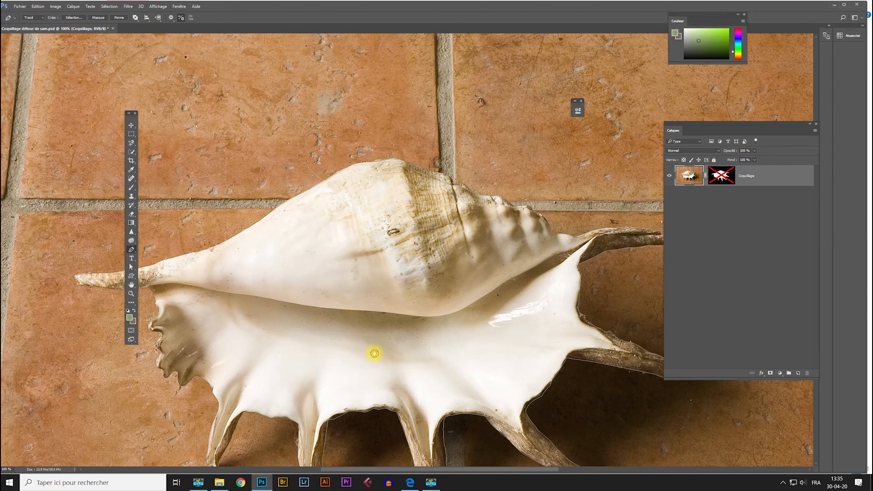
drag(374, 353, 385, 275)
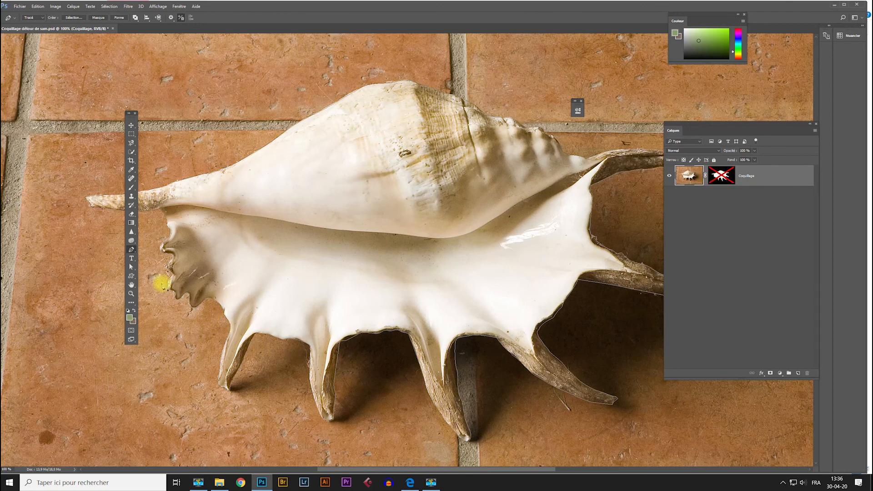
Step: Reshape the shell path with the Direct Selection tool, moving its anchor points onto the shell edge at the upper corner between two lower spikes
click(132, 252)
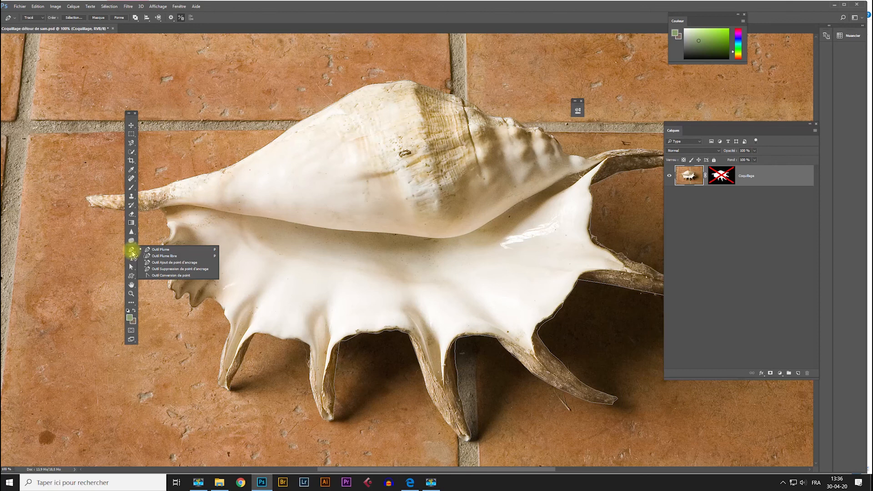
click(132, 267)
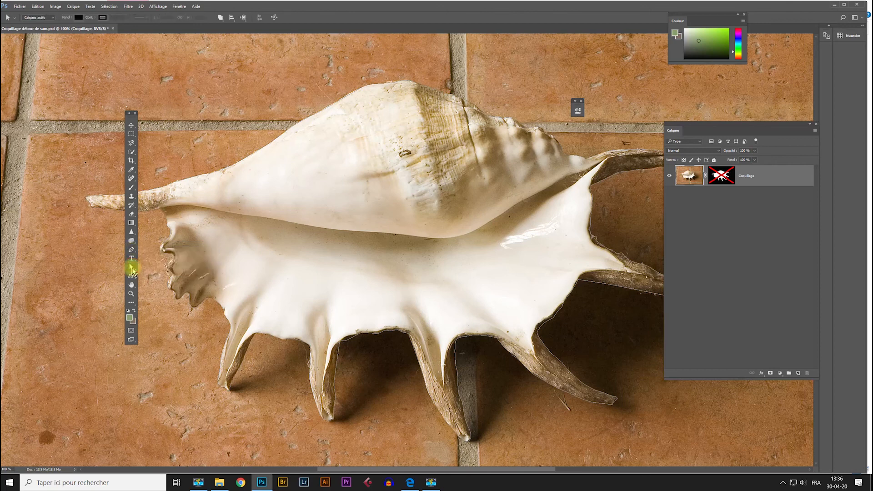
click(346, 342)
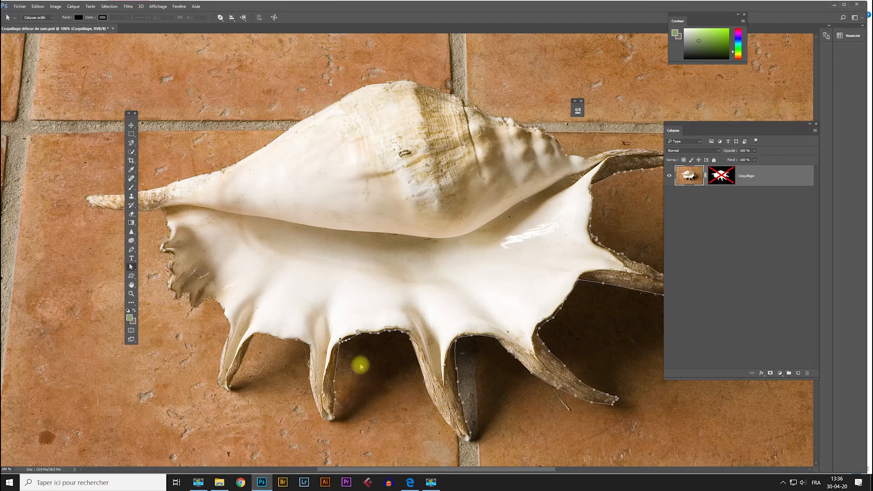
key(ctrl+plus)
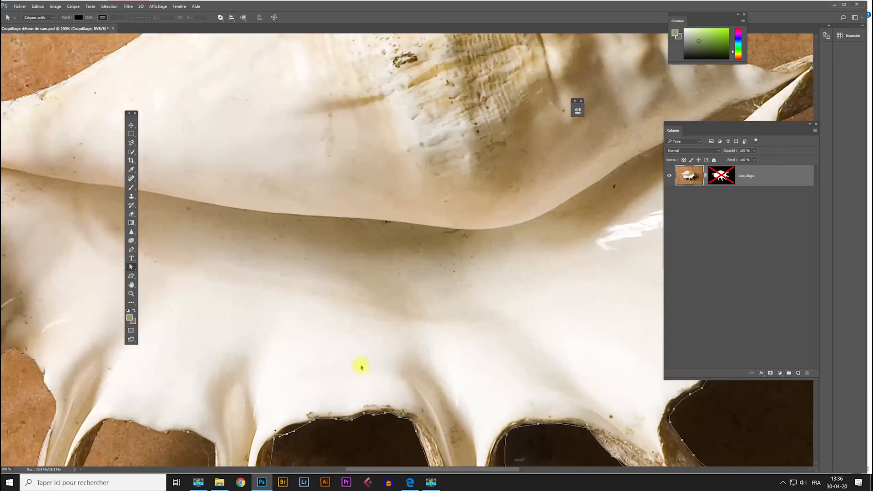
drag(365, 415, 372, 320)
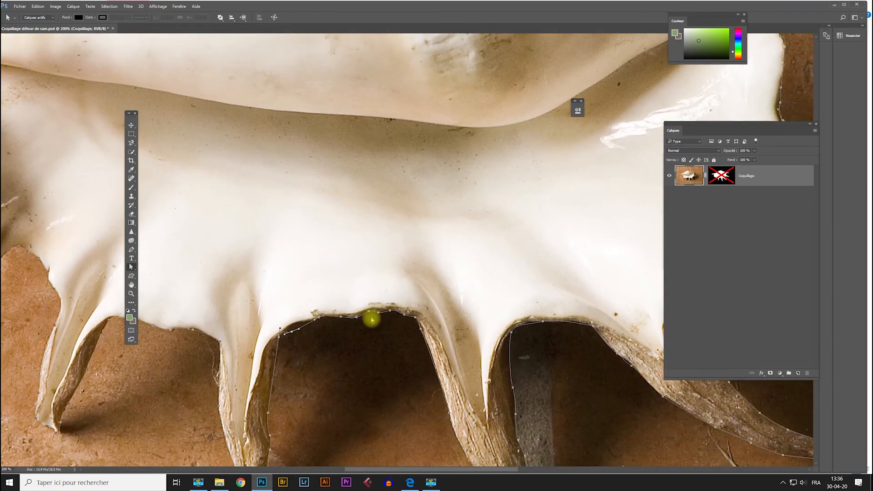
key(ctrl+plus)
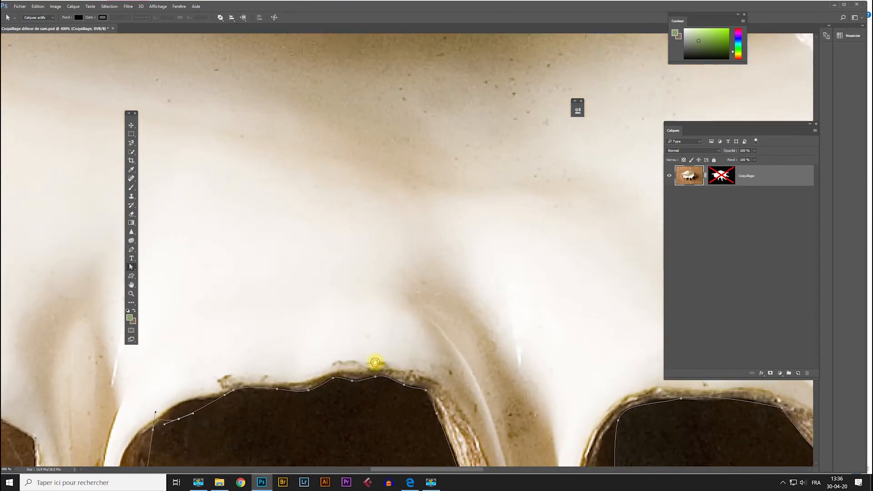
drag(377, 363, 454, 212)
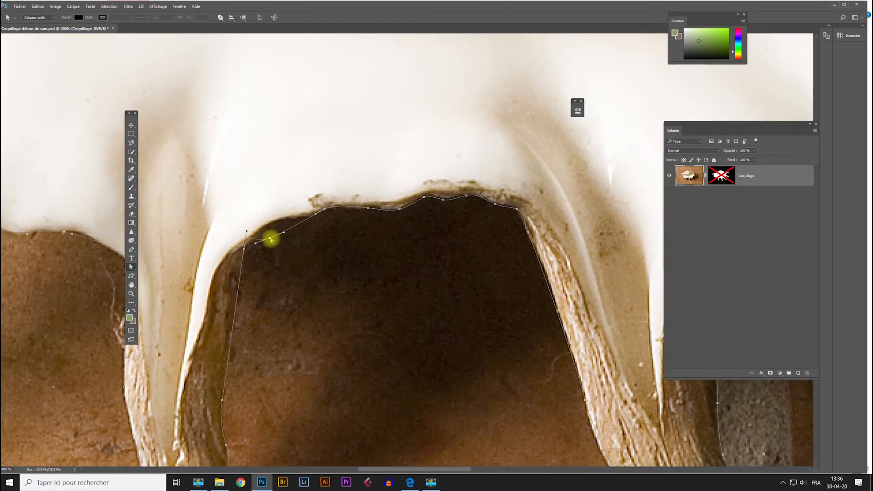
drag(270, 238, 282, 222)
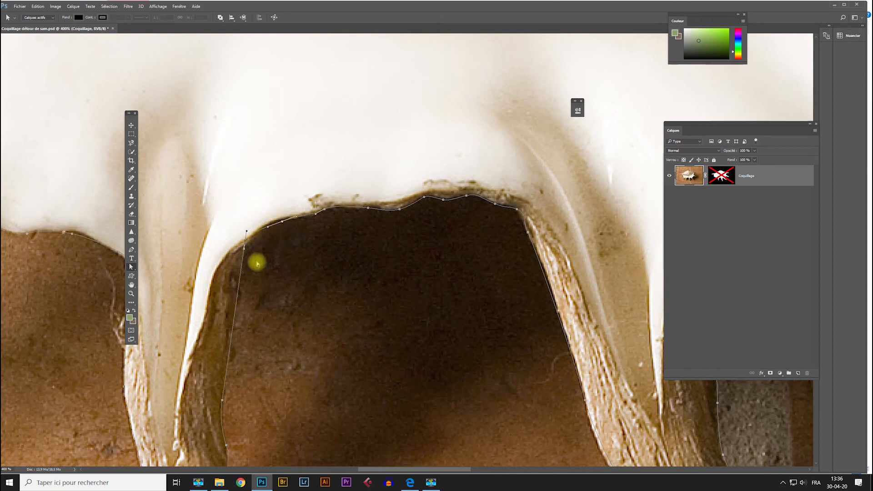
drag(244, 247, 243, 255)
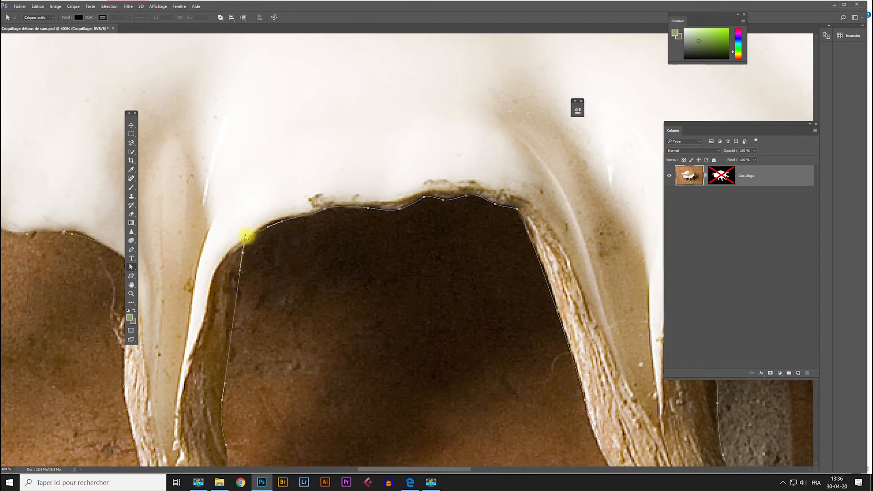
drag(470, 312, 532, 293)
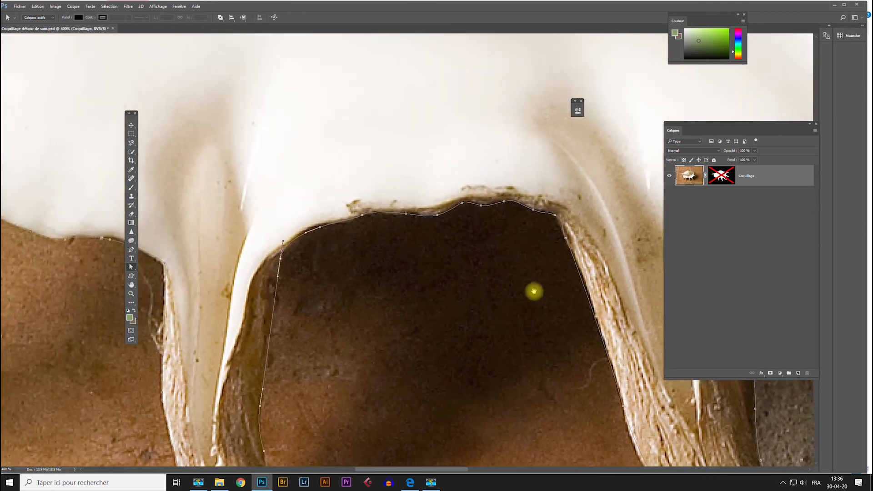
Step: Display the Paths panel and make a new selection from the Coquillage path with a feather radius of 1 pixel
click(179, 6)
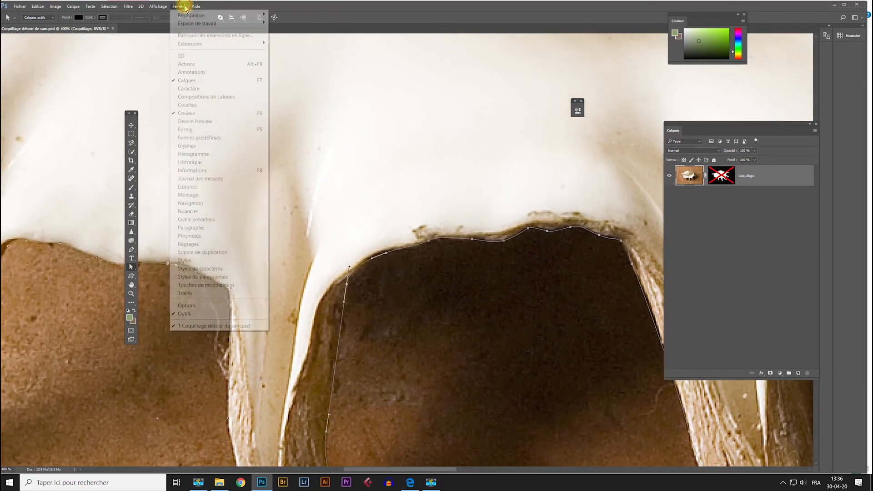
click(226, 292)
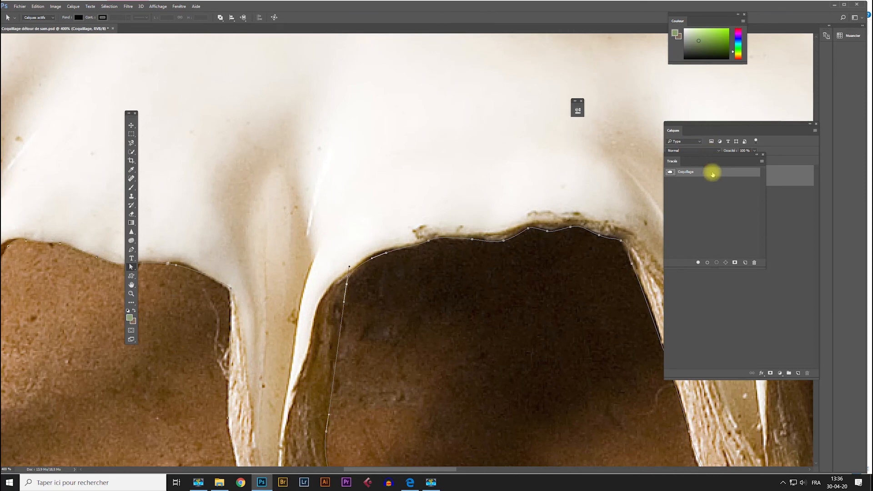
key(ctrl+minus)
key(ctrl+minus)
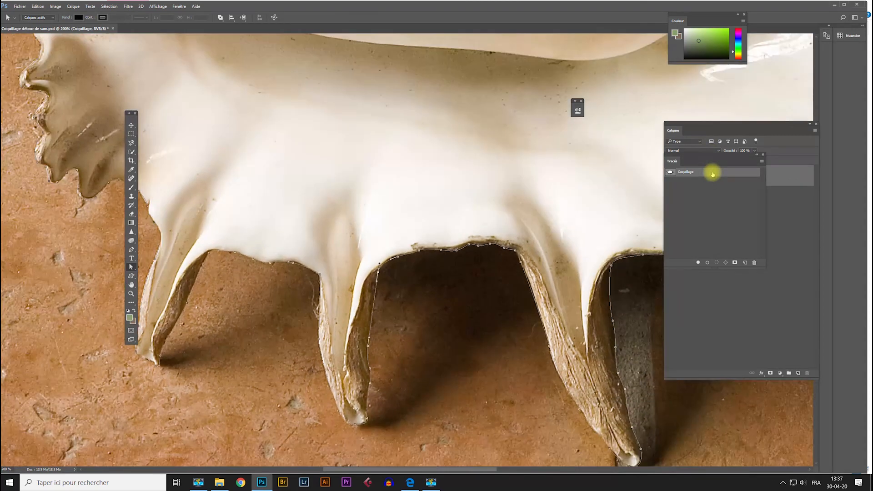
click(761, 161)
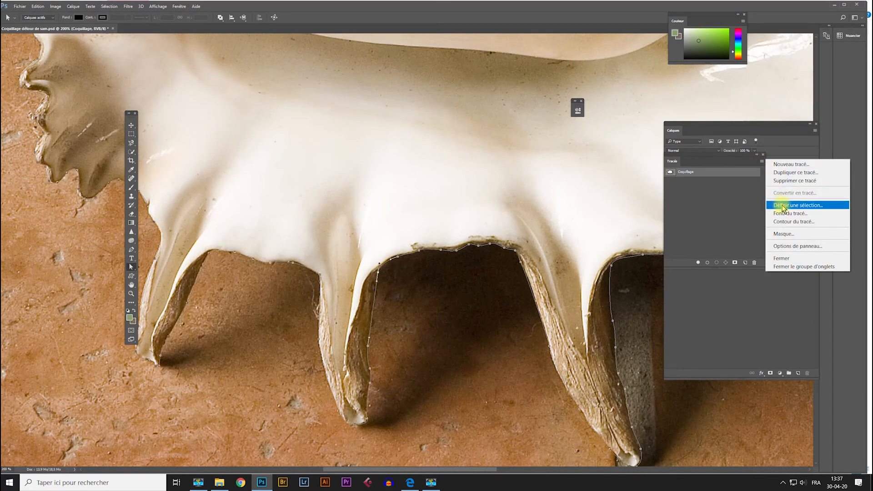
click(818, 204)
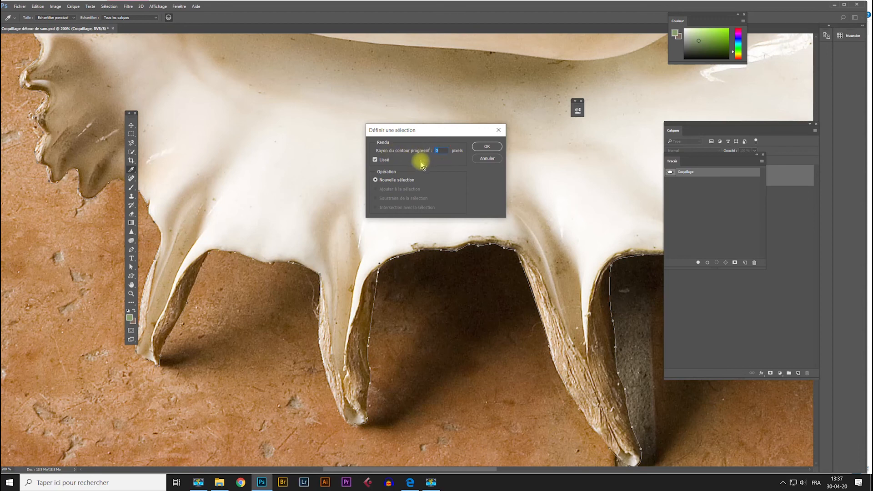
text(1)
click(484, 147)
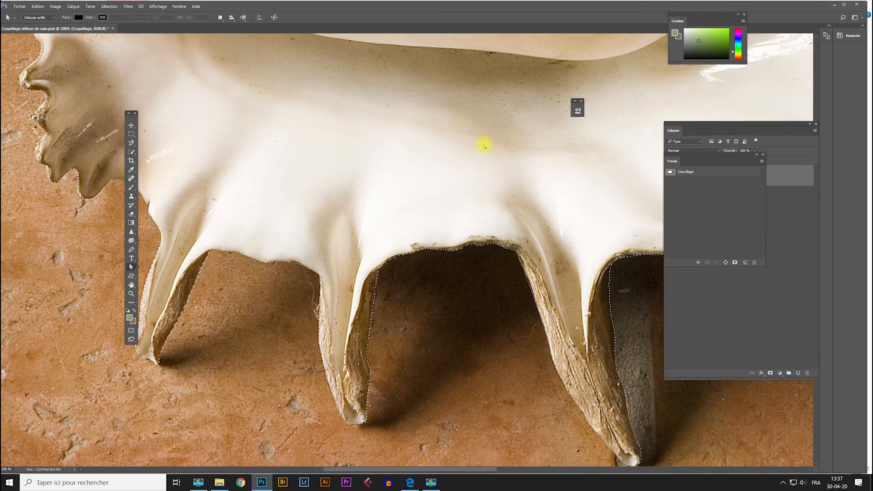
Step: Show the whole selected shell and move the Layers and Paths panels clear of it
key(ctrl+minus)
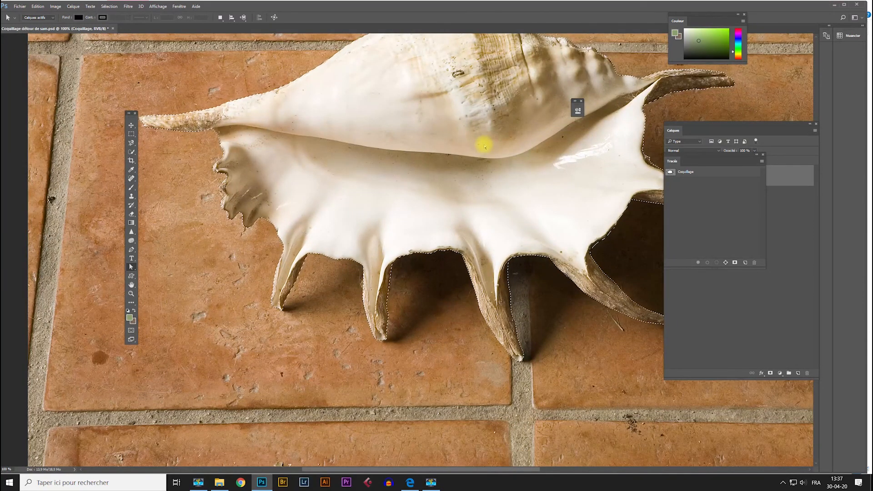
drag(536, 246, 473, 286)
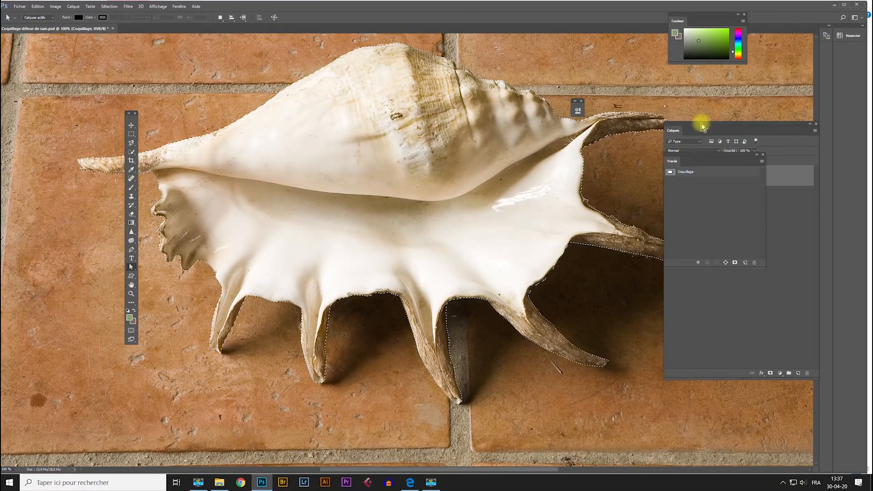
drag(710, 126, 731, 245)
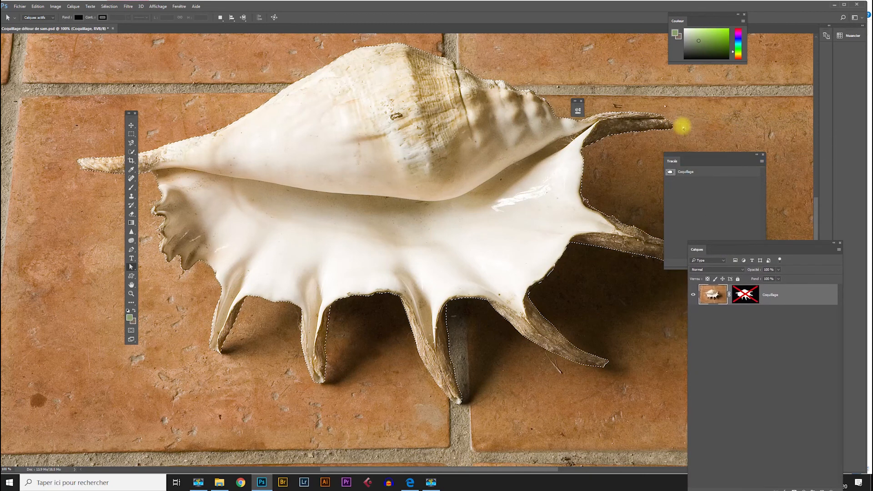
drag(696, 158, 741, 150)
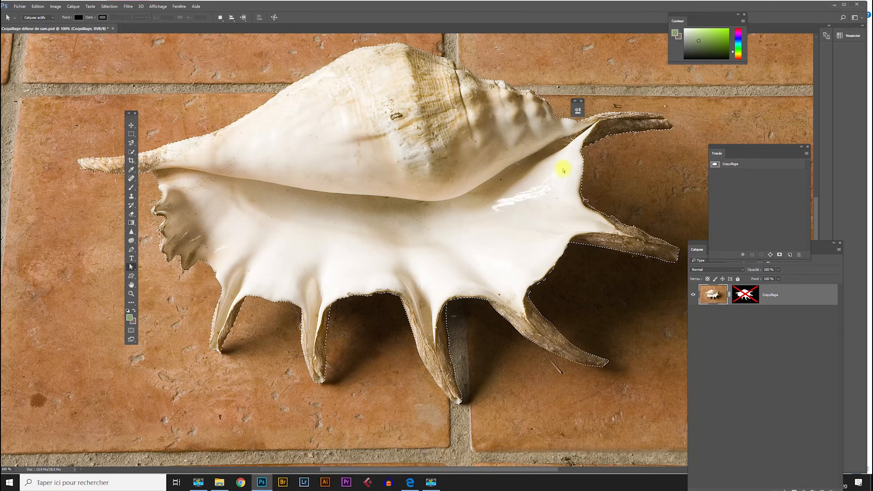
Step: Set the Quick Mask overlay opacity to 75% and display the shell selection in Quick Mask mode
click(131, 330)
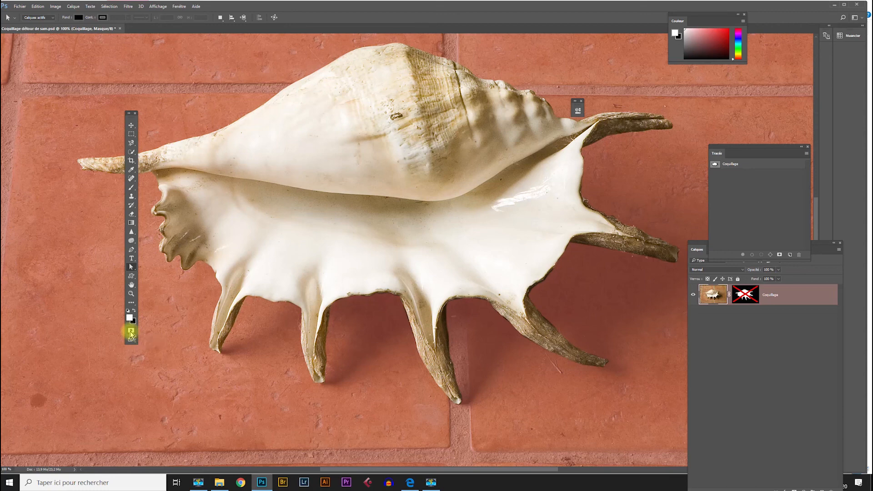
double_click(132, 333)
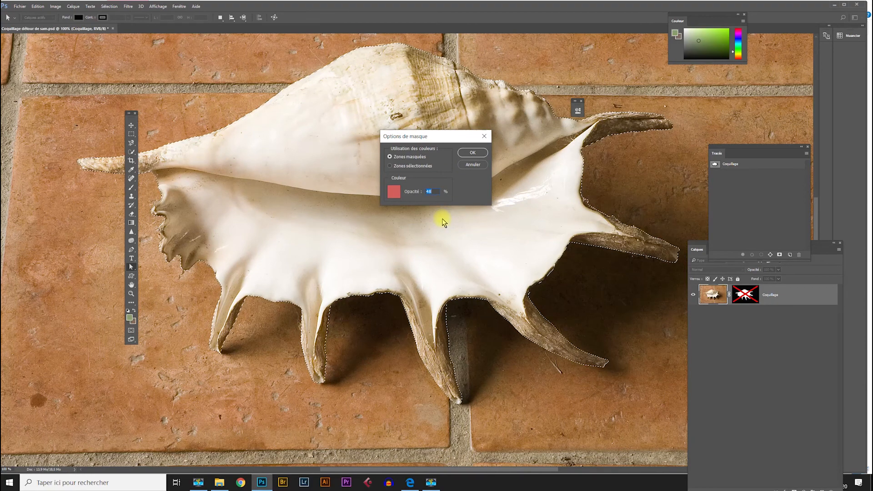
text(75)
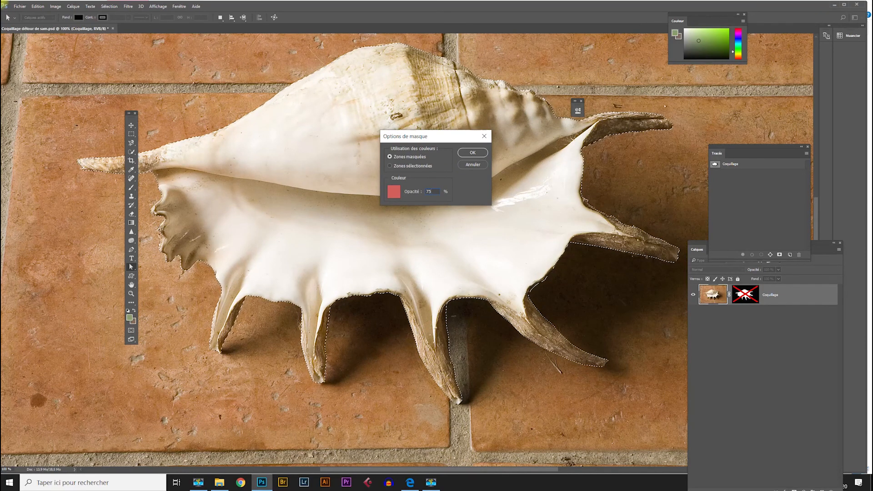
click(473, 153)
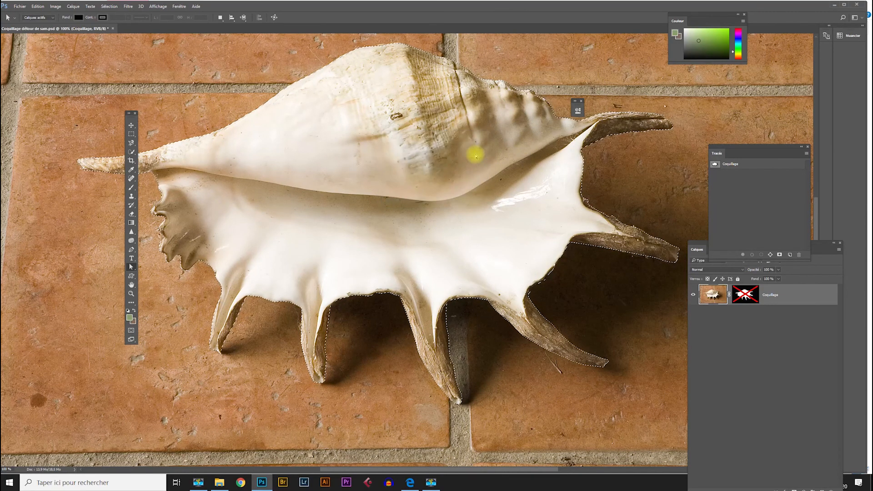
click(131, 331)
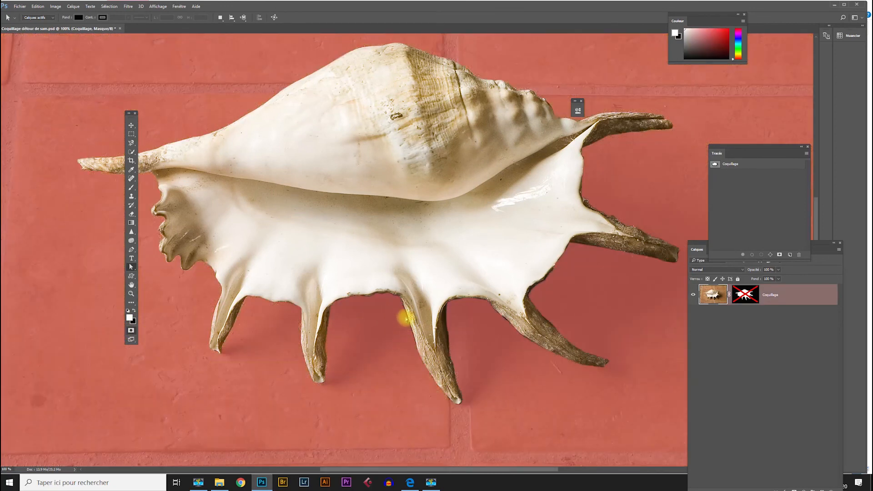
Step: Examine the Quick Mask overlay around the shell's outline and return to the standard selection view
drag(401, 303, 409, 346)
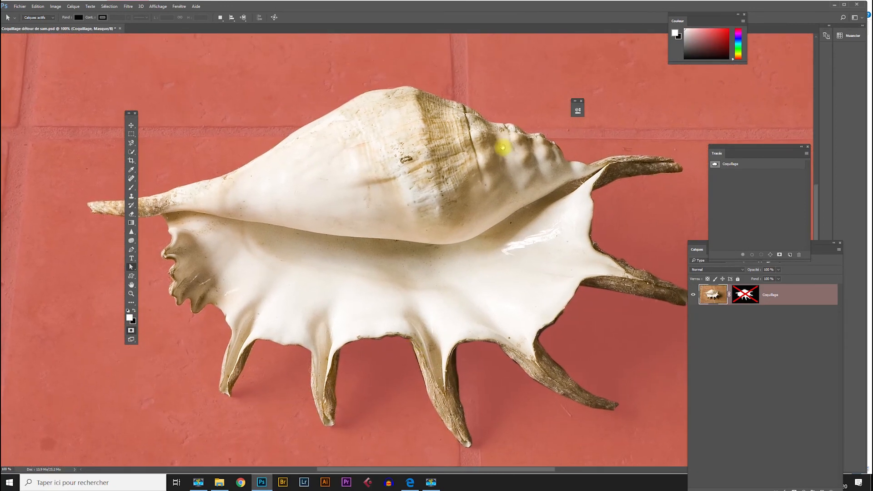
drag(579, 253, 627, 255)
drag(486, 249, 451, 231)
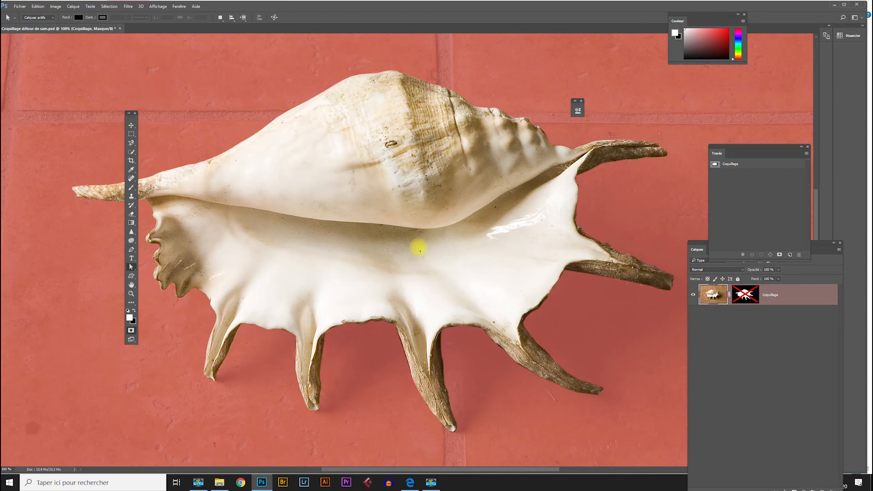
click(132, 330)
Step: Re-enable the disabled layer mask on the Coquillage layer to check the cutout, and delete that mask
drag(700, 244, 638, 184)
shift+click(686, 234)
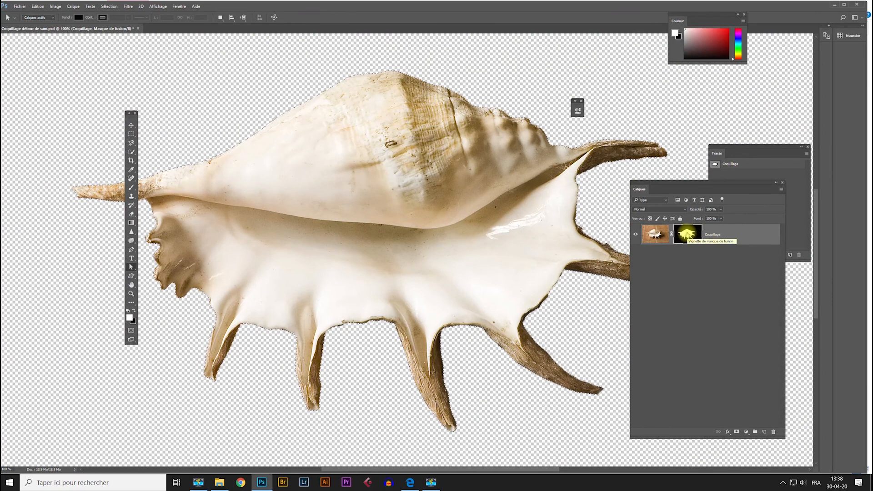
right_click(686, 235)
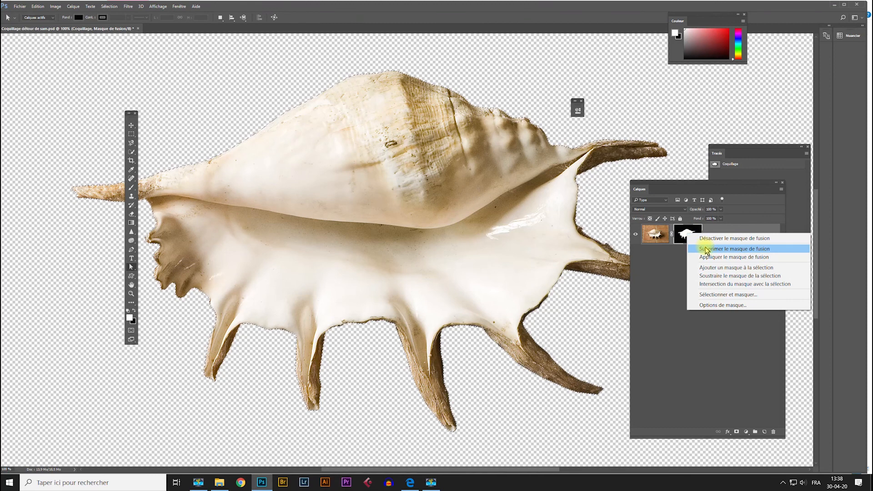
click(708, 249)
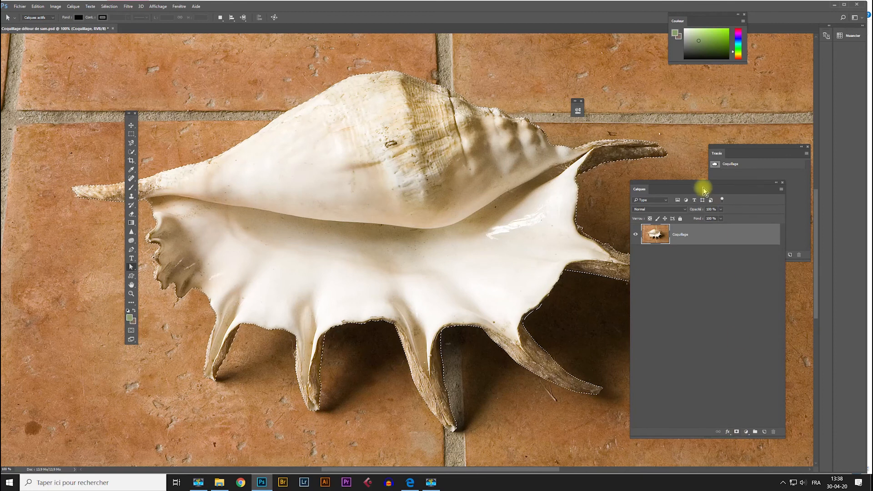
Step: Add a new layer mask to the Coquillage layer from the shell selection, and disable the mask to show the background
drag(703, 187, 648, 139)
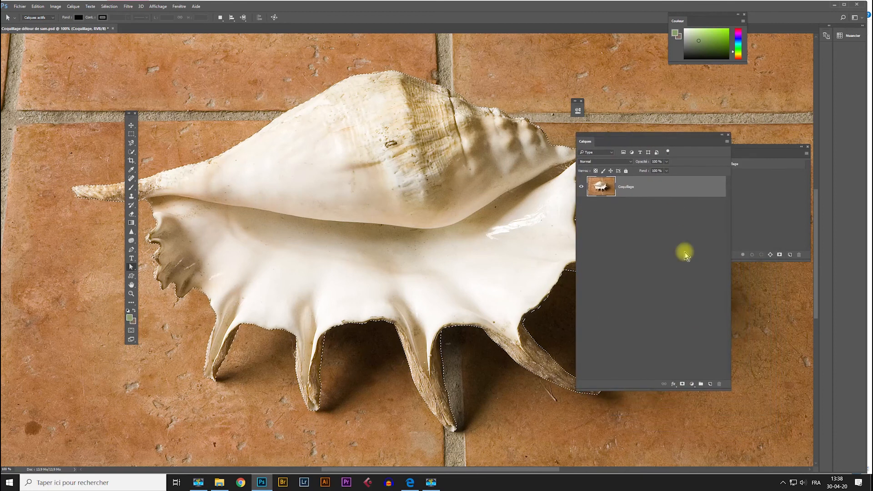
click(682, 385)
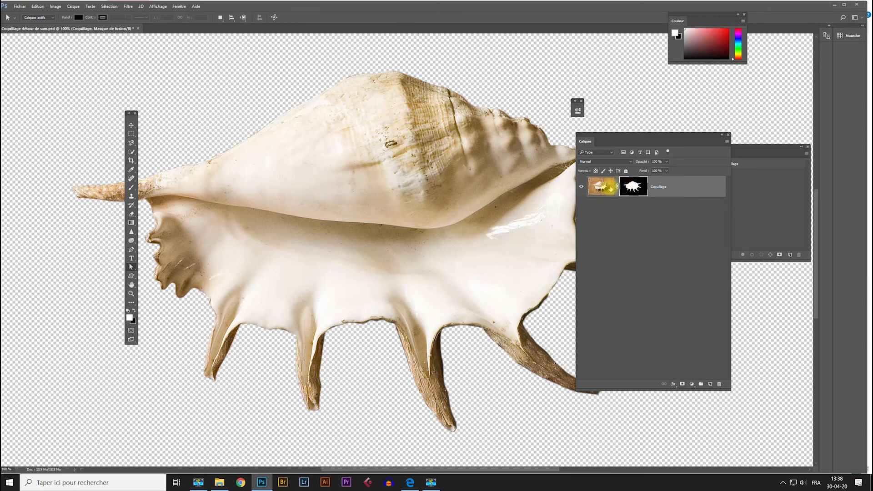
right_click(636, 189)
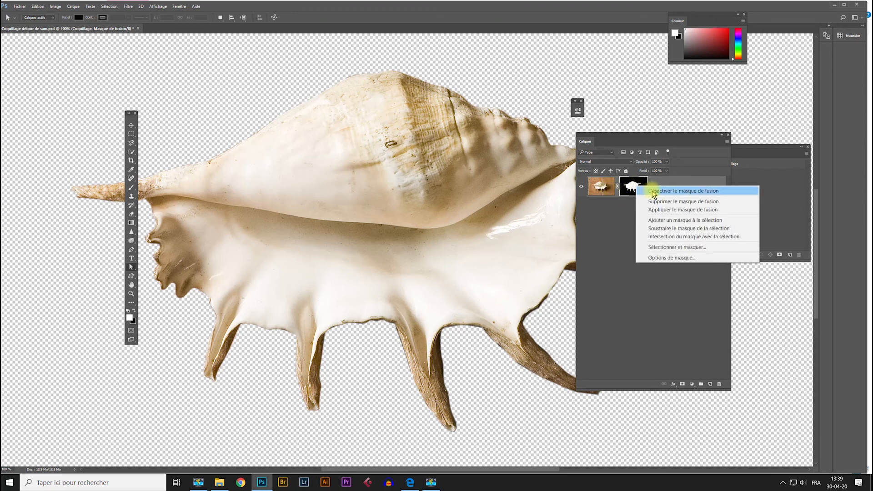
click(653, 193)
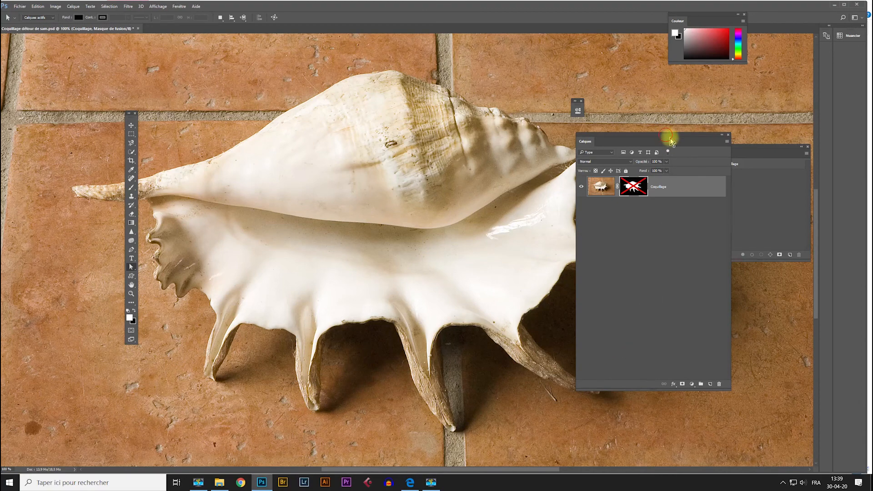
Step: Re-enable the layer mask on the Coquillage layer so only the cut-out shell shows
drag(668, 136, 704, 138)
right_click(669, 188)
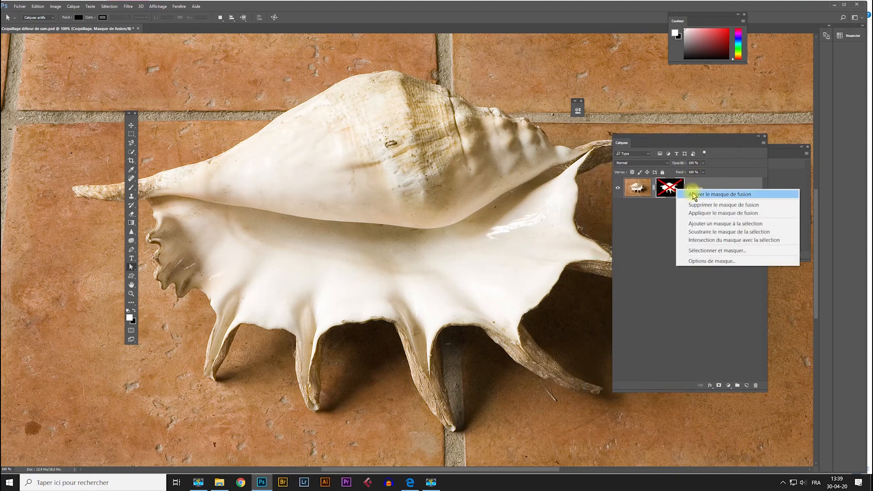
click(692, 193)
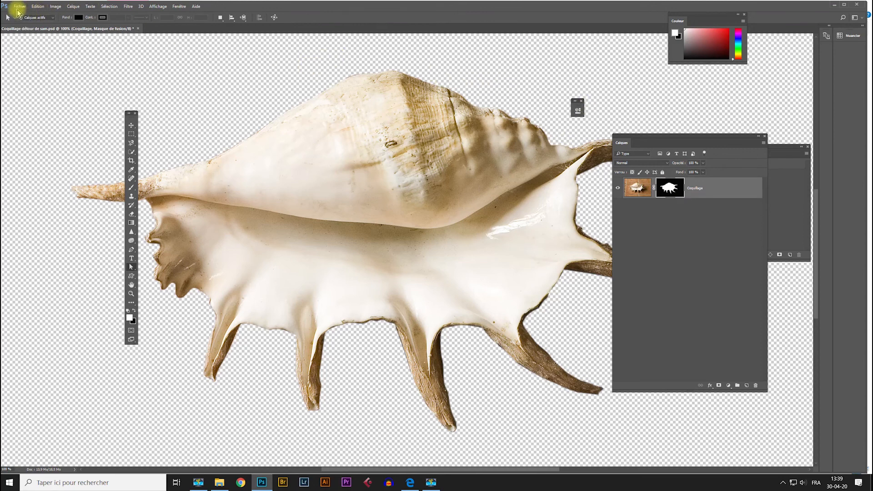
Step: Open the Sable JPEG from the 19_02_27_Plumes/Coquillage folder through Camera Raw with its default settings
click(19, 6)
click(25, 23)
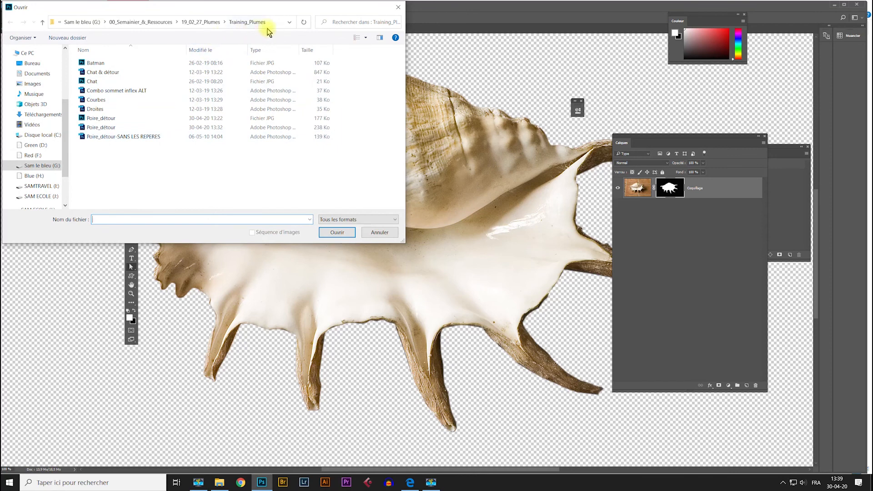
click(206, 24)
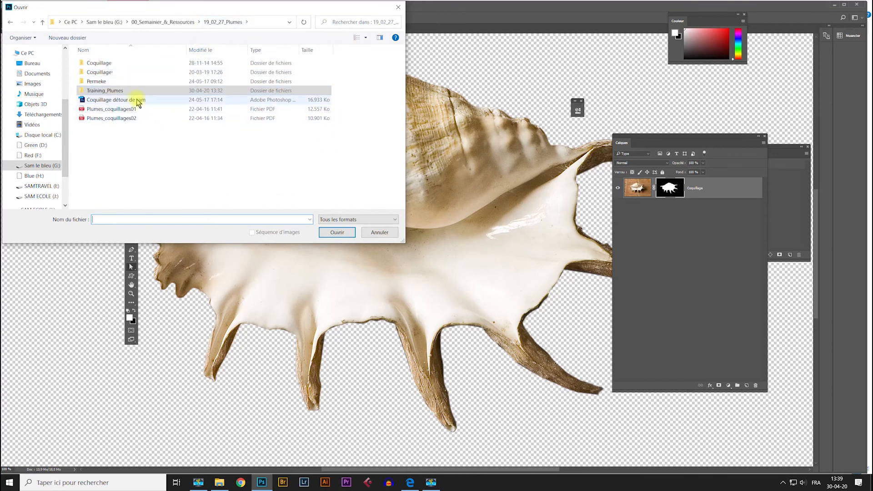
click(120, 65)
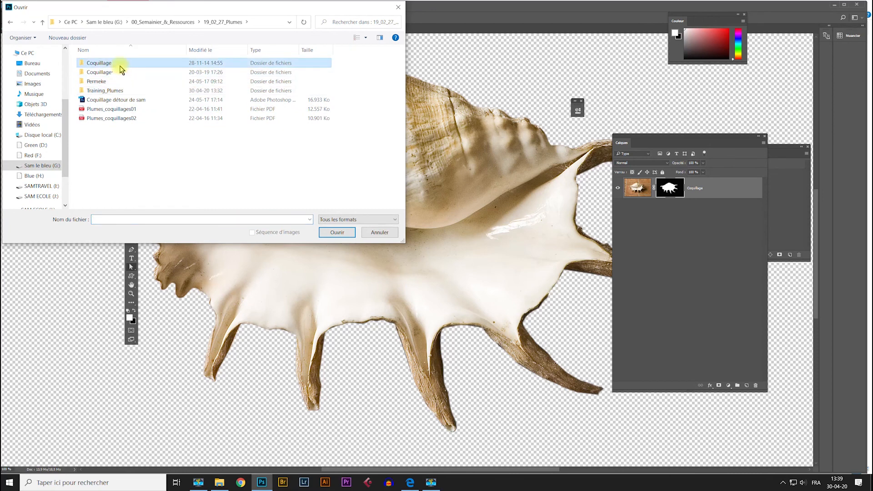
double_click(120, 65)
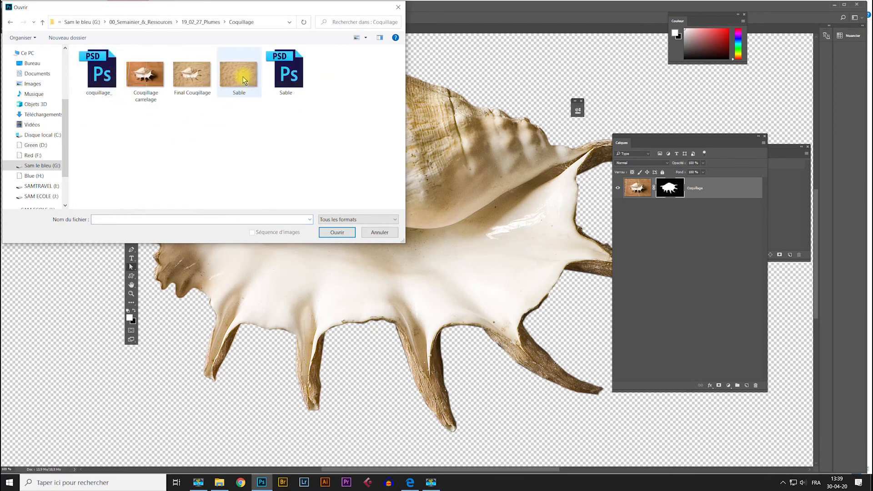
click(244, 80)
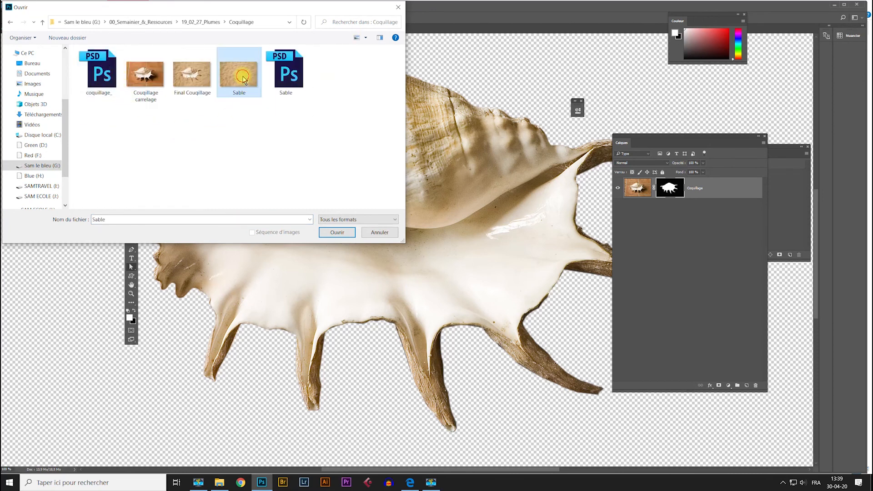
double_click(244, 79)
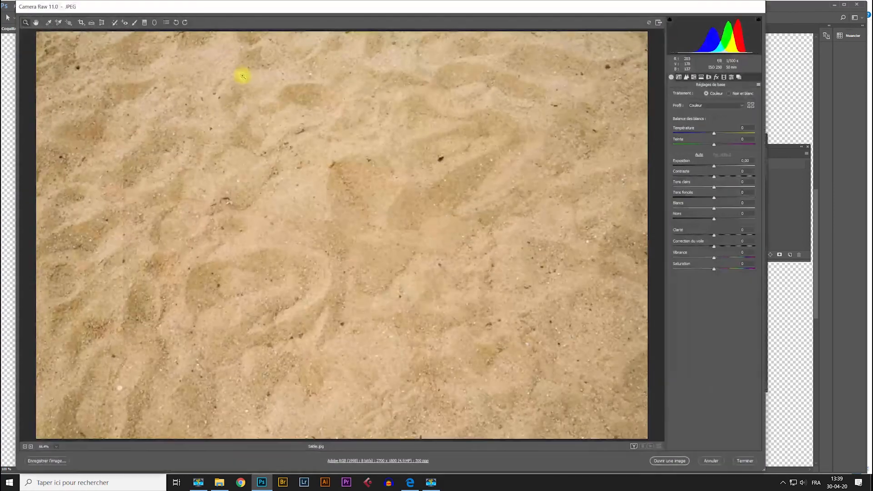
click(668, 460)
click(459, 217)
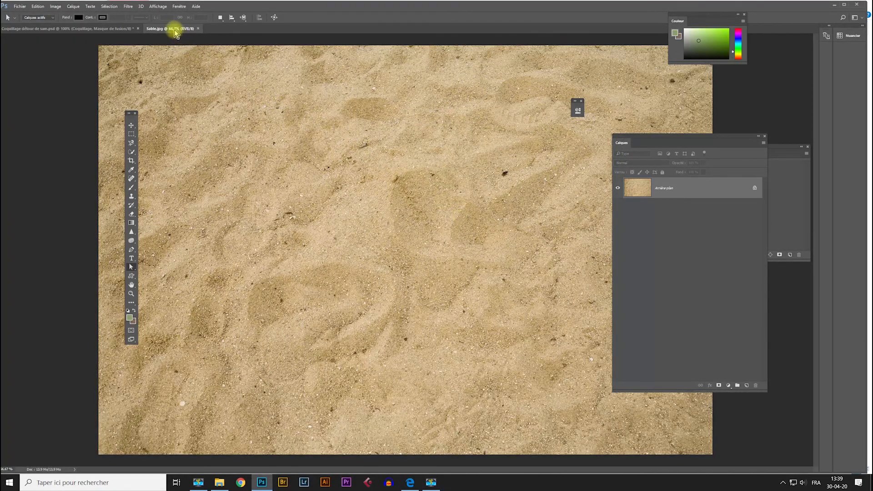
Step: Float the Sable.jpg document in its own window and copy the masked Coquillage layer into it
drag(175, 28, 332, 46)
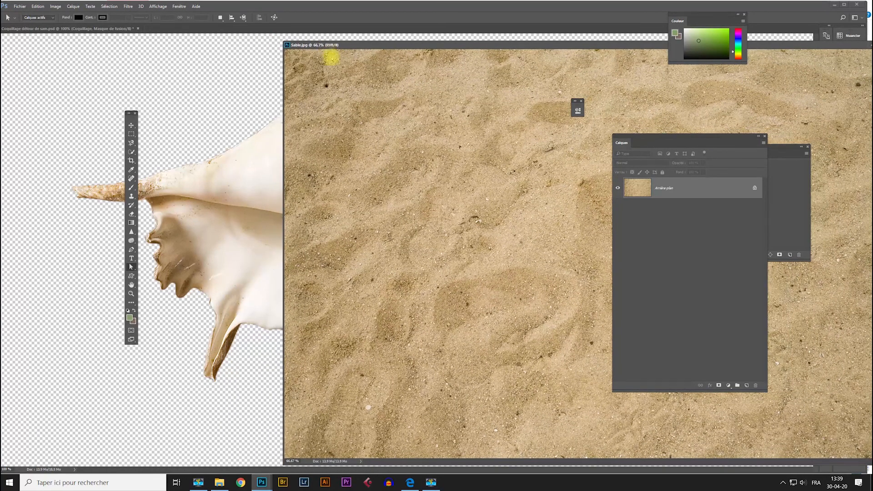
click(116, 31)
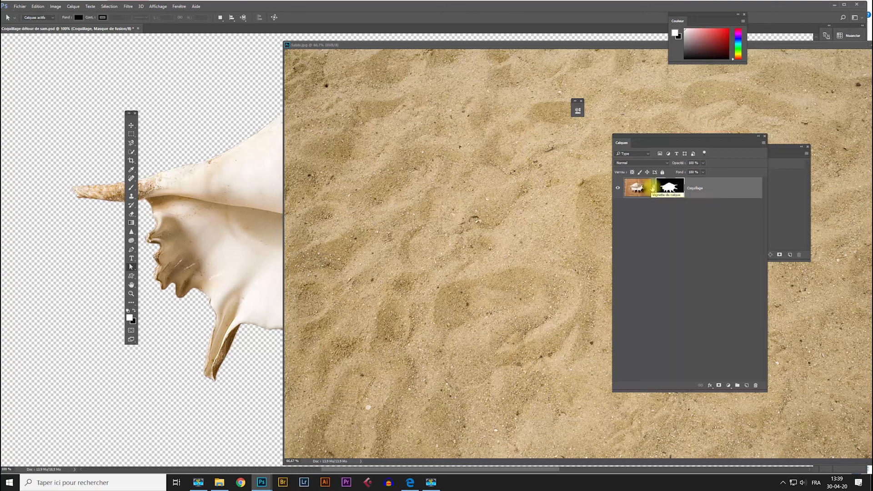
drag(635, 189, 439, 202)
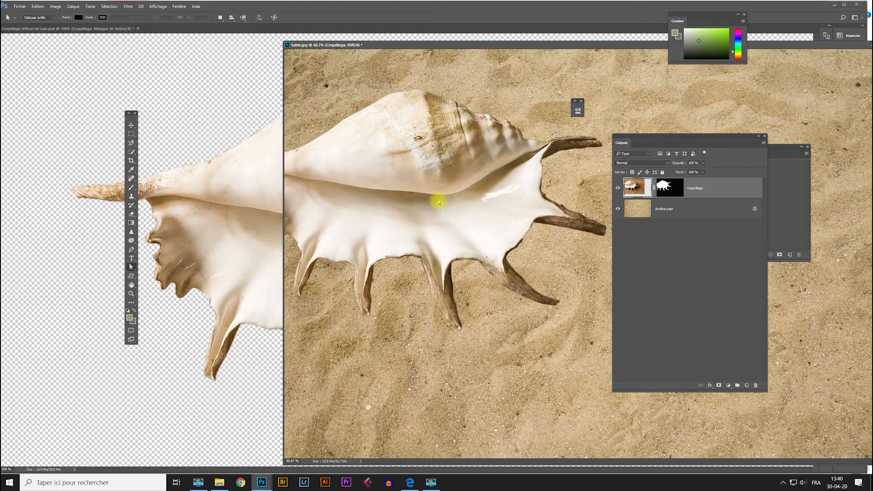
Step: Detach the original shell document into a floating window and minimize it
click(114, 29)
drag(114, 29, 146, 39)
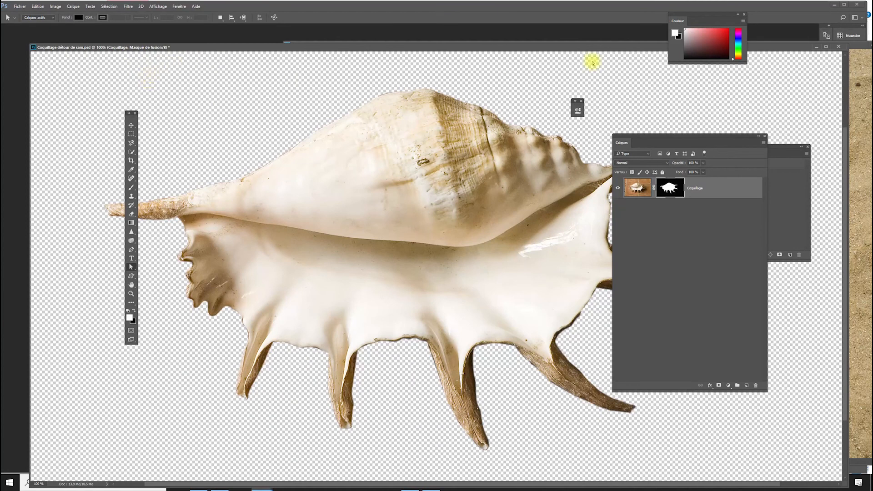
click(816, 47)
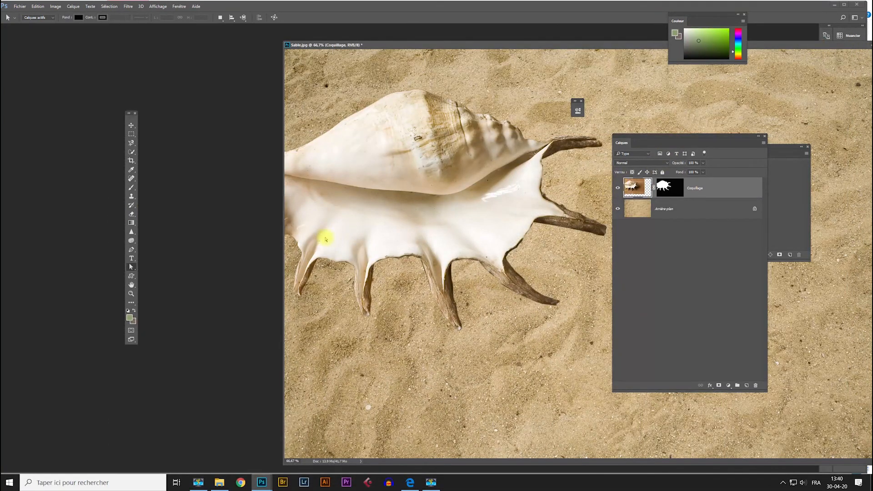
Step: Move the shell to the middle of the sand image, shifting the Layers and Paths panels clear of it
click(131, 125)
drag(415, 240, 513, 279)
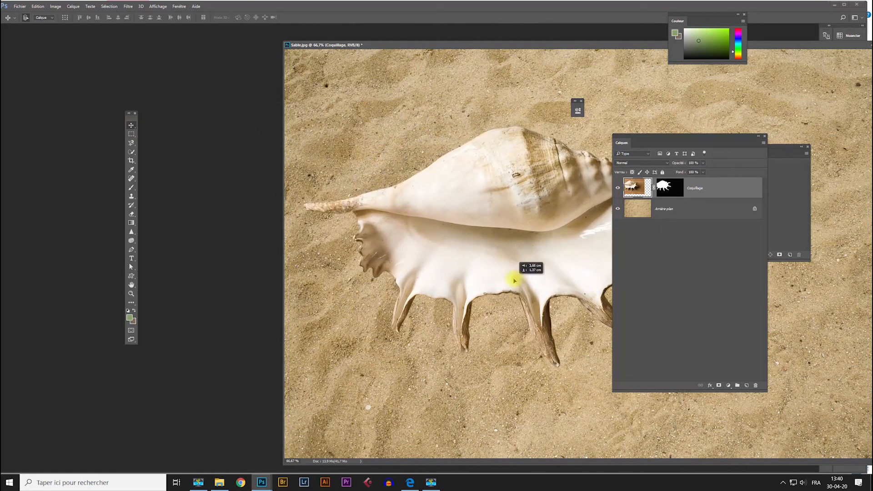
drag(646, 141, 152, 132)
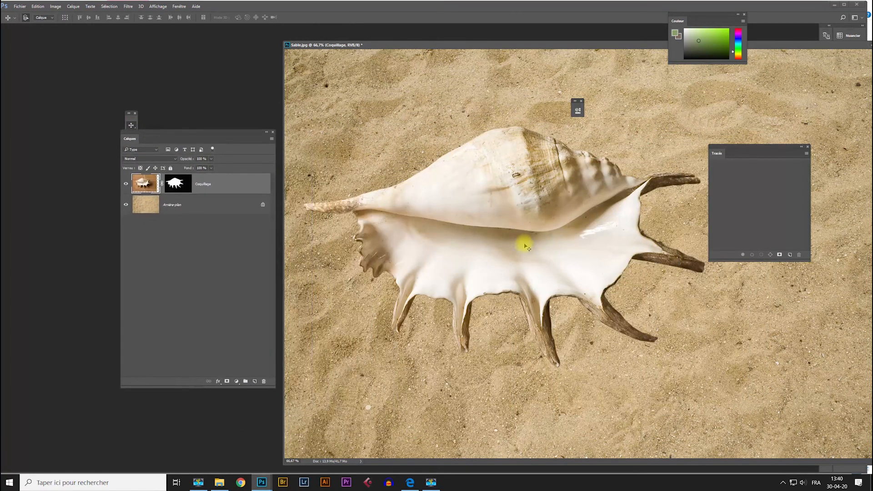
drag(526, 243, 610, 269)
drag(754, 146, 827, 162)
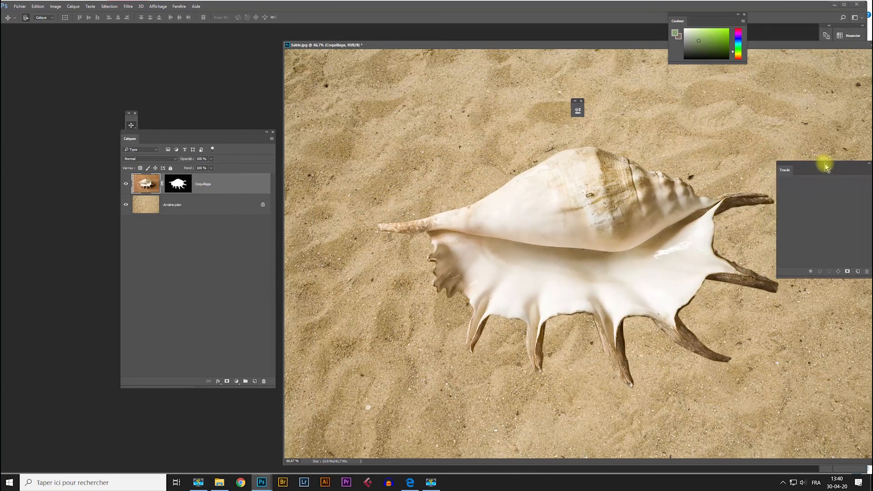
drag(584, 272, 611, 265)
key(ctrl+minus)
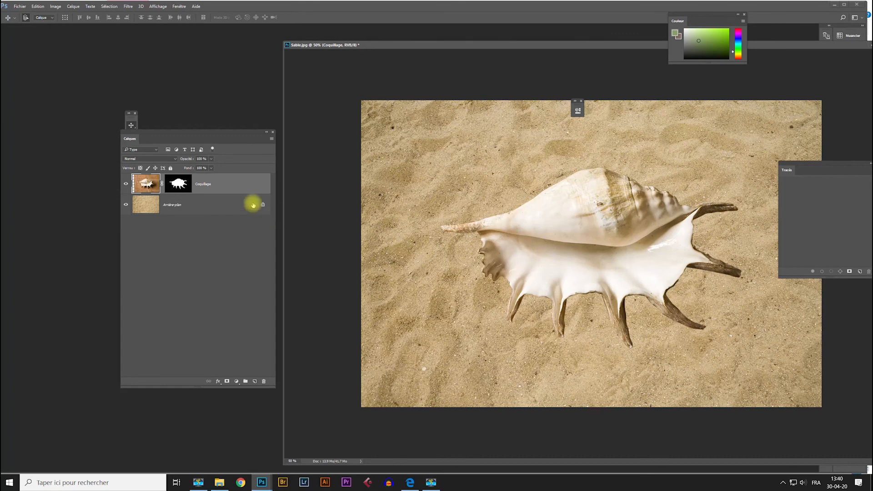
Step: Temporarily disable the Coquillage layer mask in Sable.jpg to view the original tile background, and enable it again
right_click(181, 185)
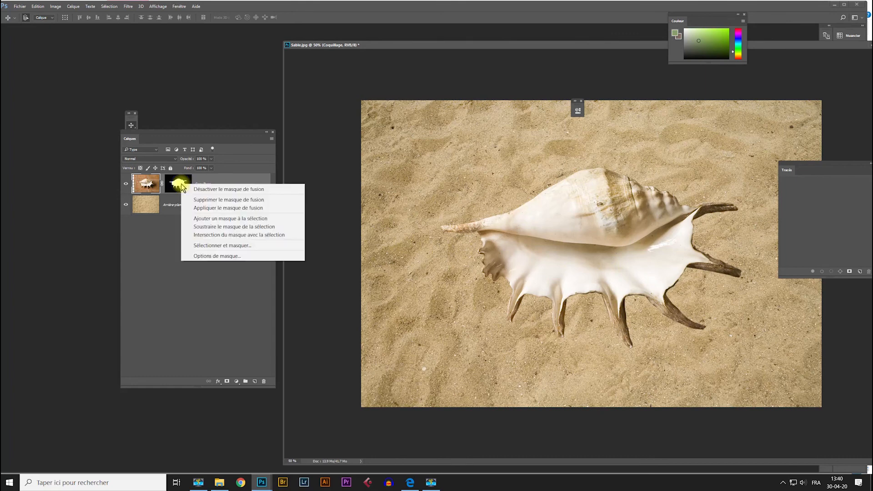
click(203, 190)
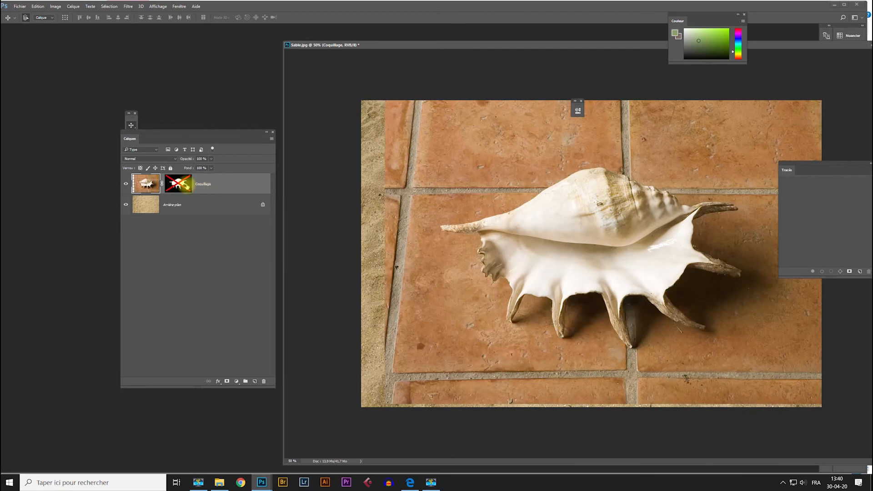
right_click(182, 184)
click(205, 188)
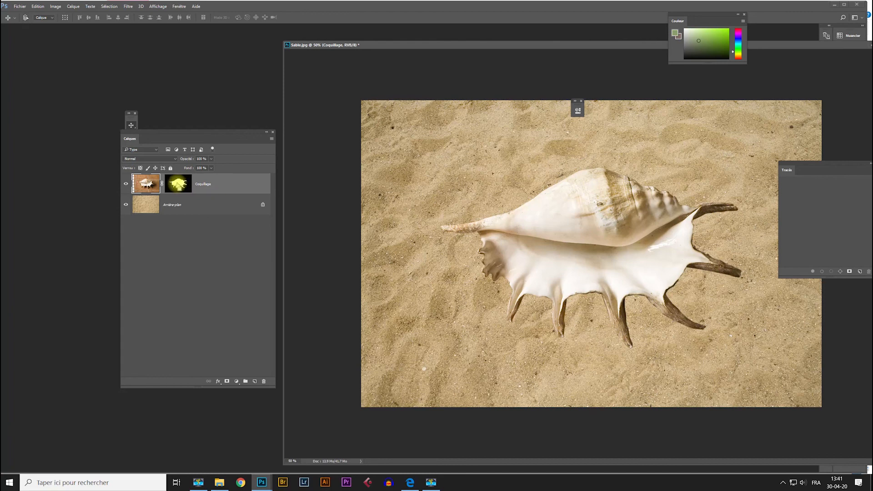
Step: Load the Coquillage mask as a selection and add a new active layer named Ombre 1 above the shell
ctrl+click(179, 183)
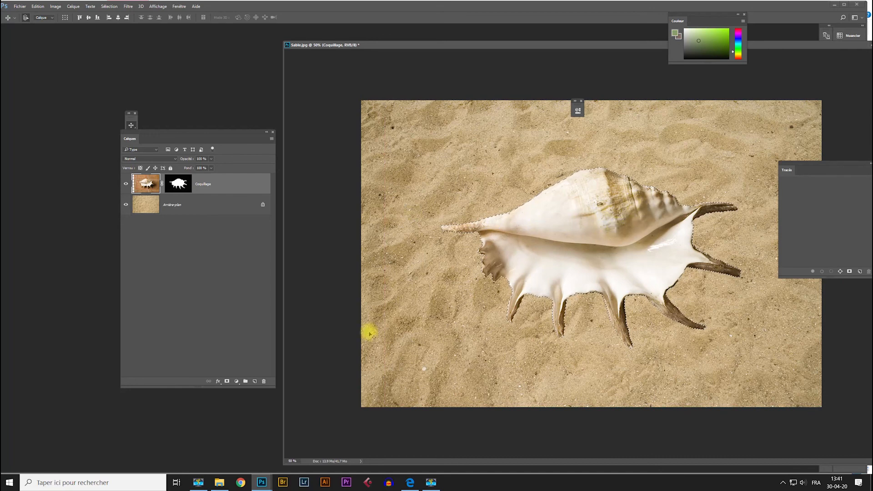
click(254, 382)
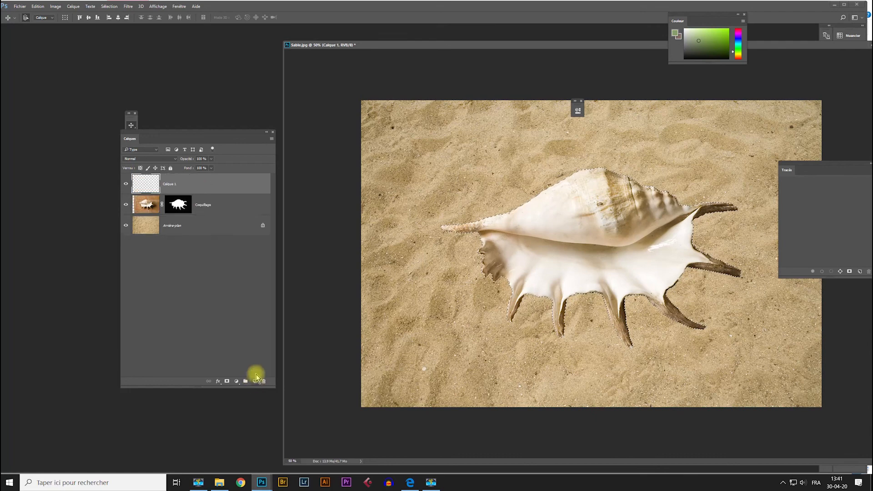
double_click(171, 183)
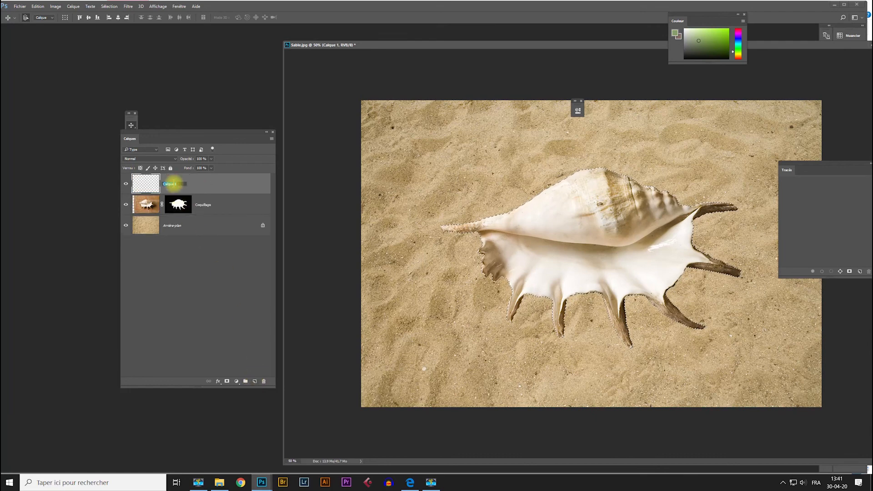
text(Ombre 1)
click(167, 260)
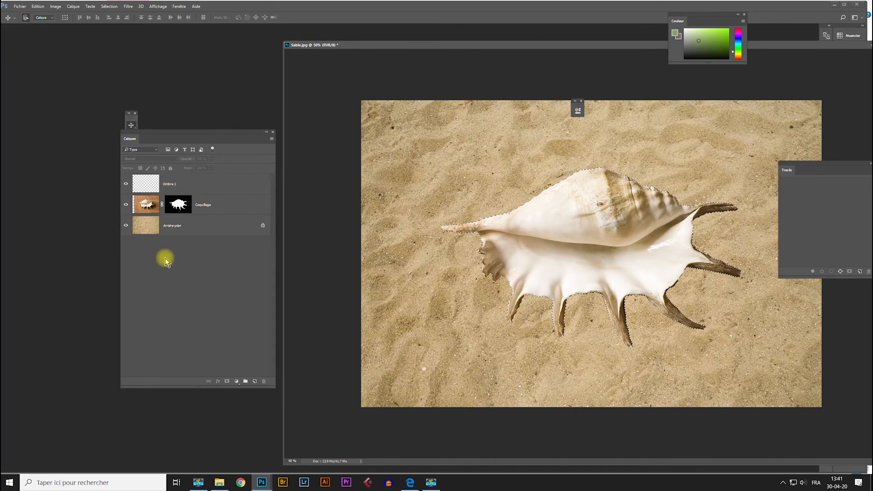
click(154, 186)
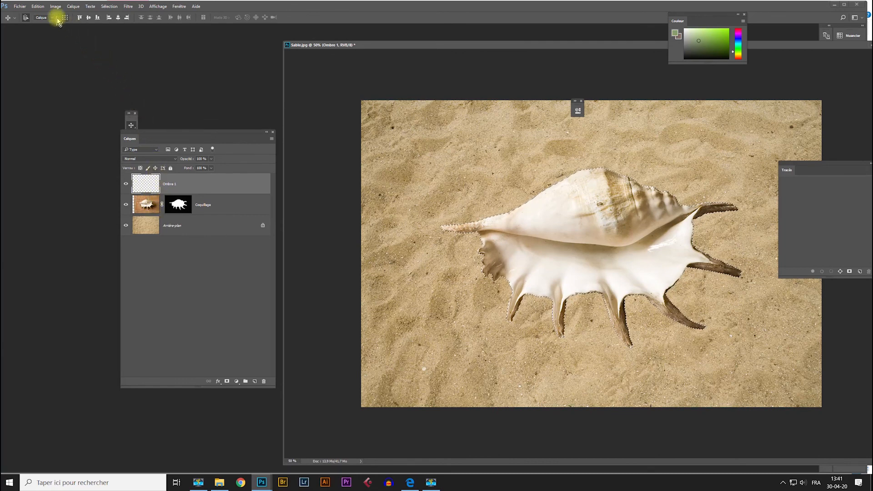
Step: Fill the shell-shaped selection on Ombre 1 with dark brown #272301 in Normal mode at 100% opacity, and deselect
click(38, 6)
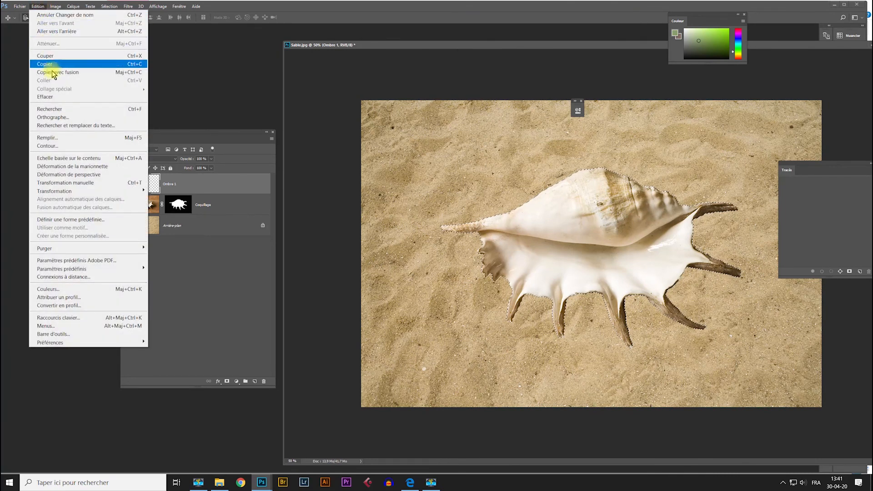
click(70, 140)
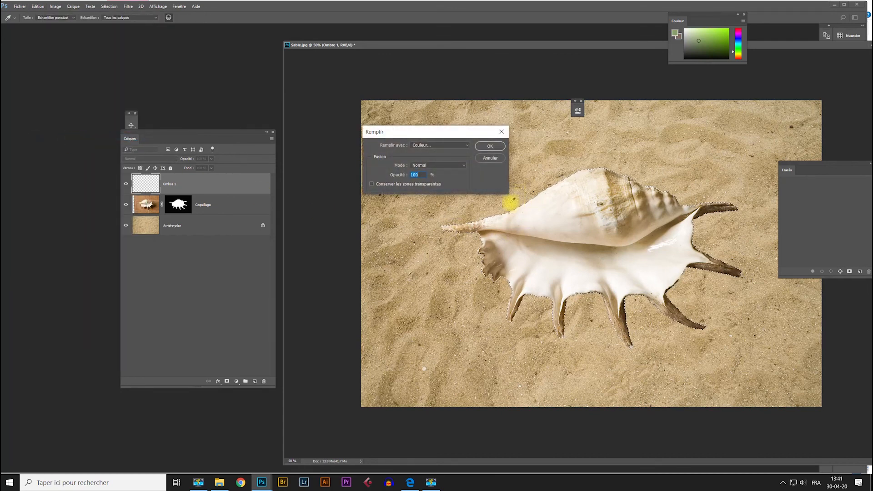
click(460, 145)
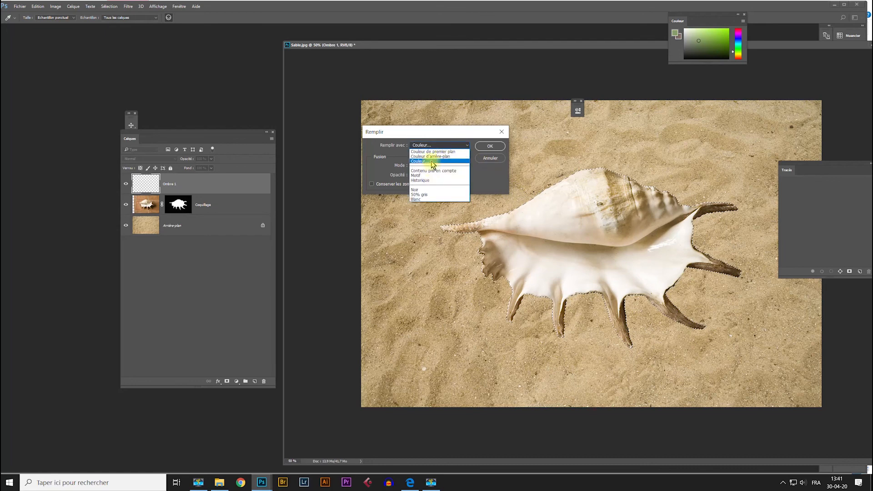
click(431, 161)
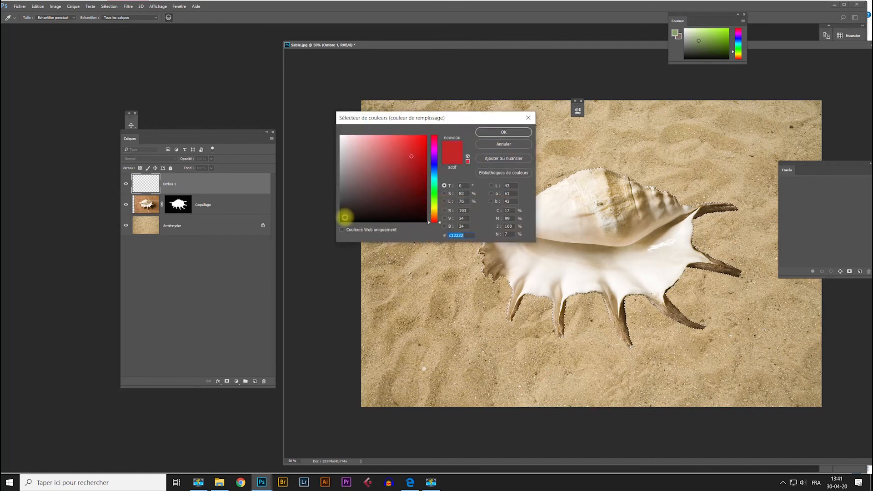
click(345, 217)
click(434, 204)
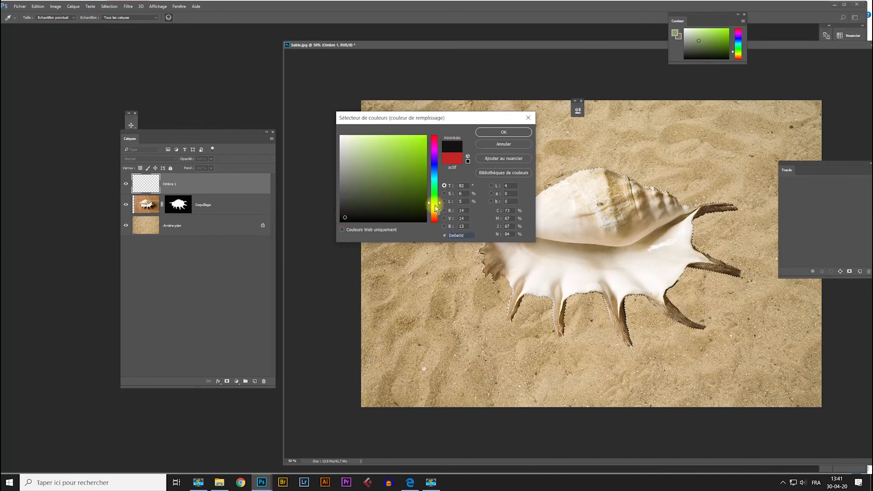
drag(437, 207, 435, 210)
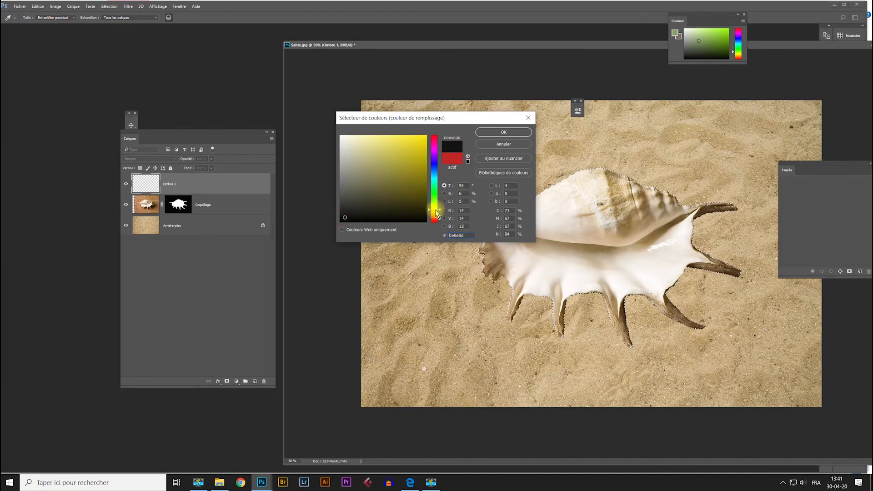
click(424, 209)
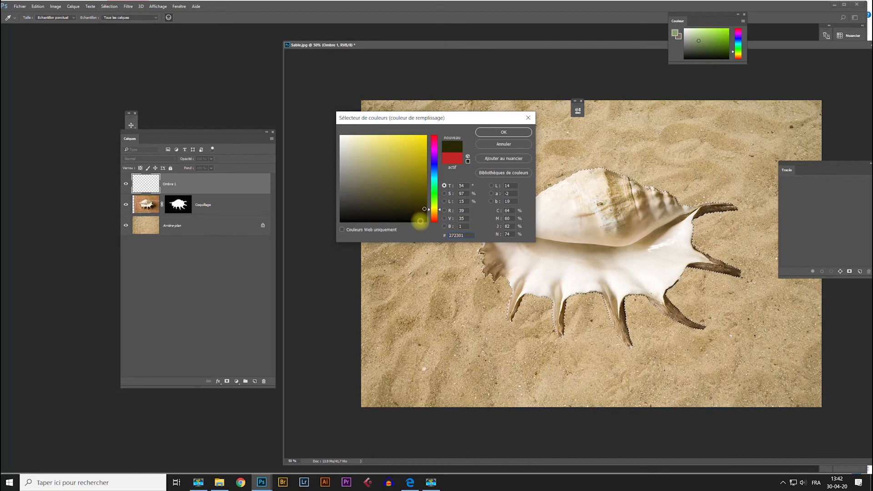
click(458, 193)
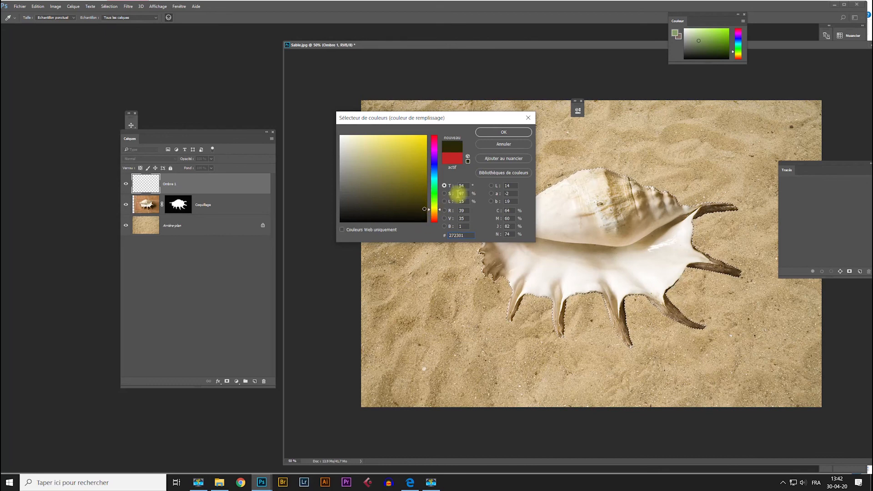
click(487, 133)
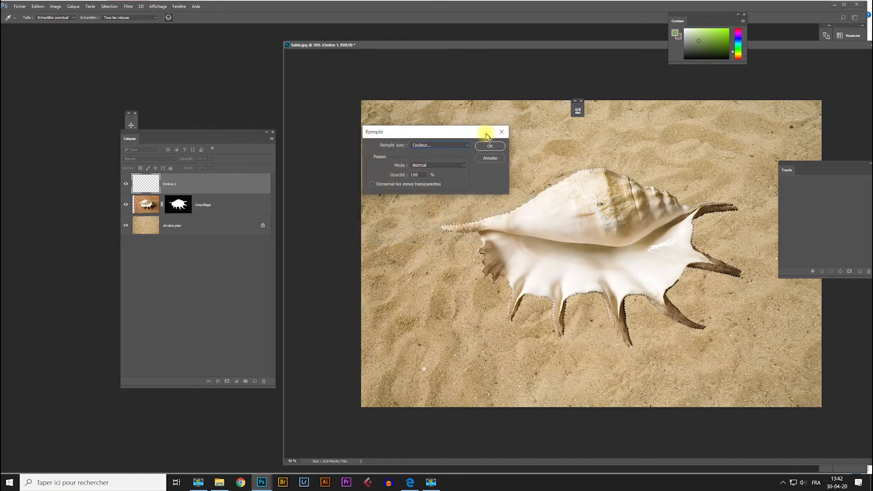
click(491, 144)
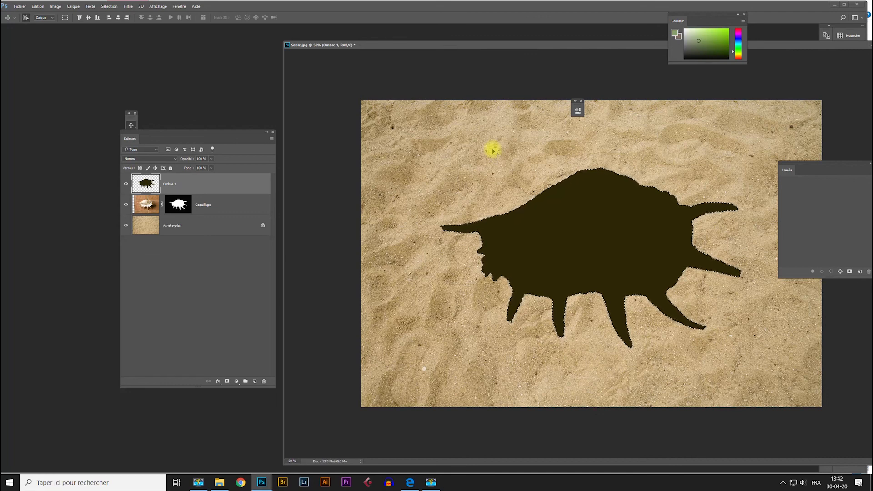
key(ctrl)
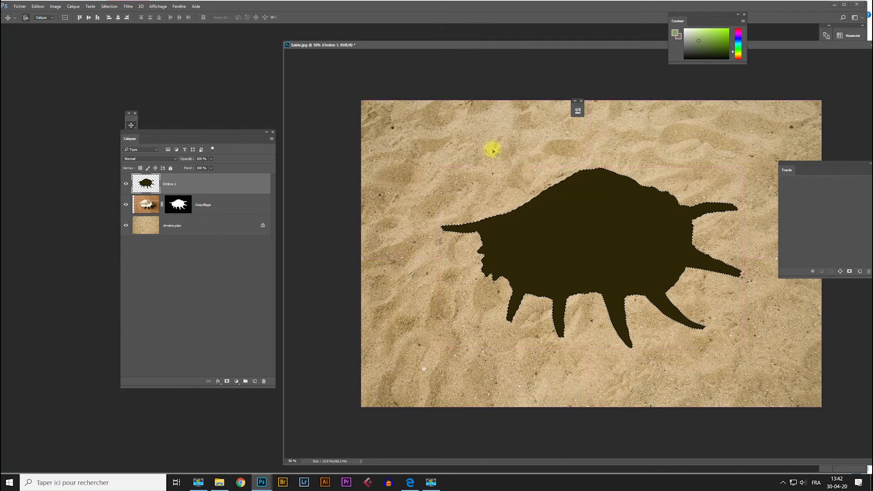
key(ctrl+d)
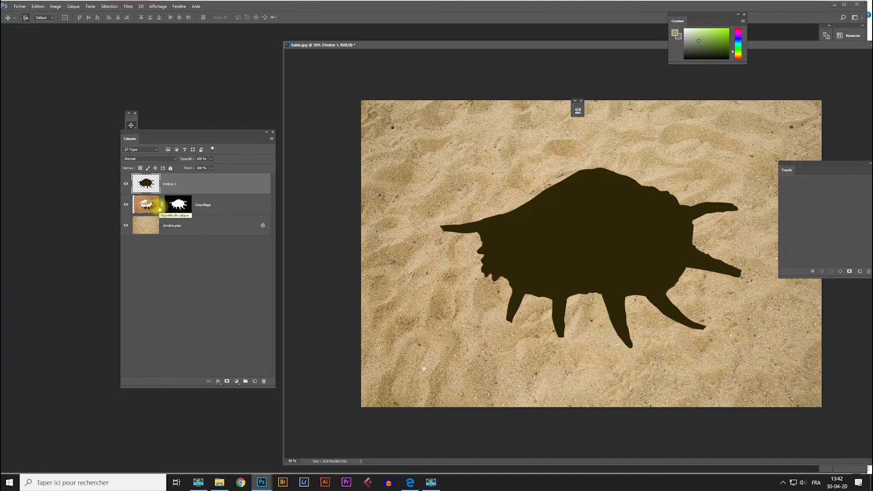
click(111, 7)
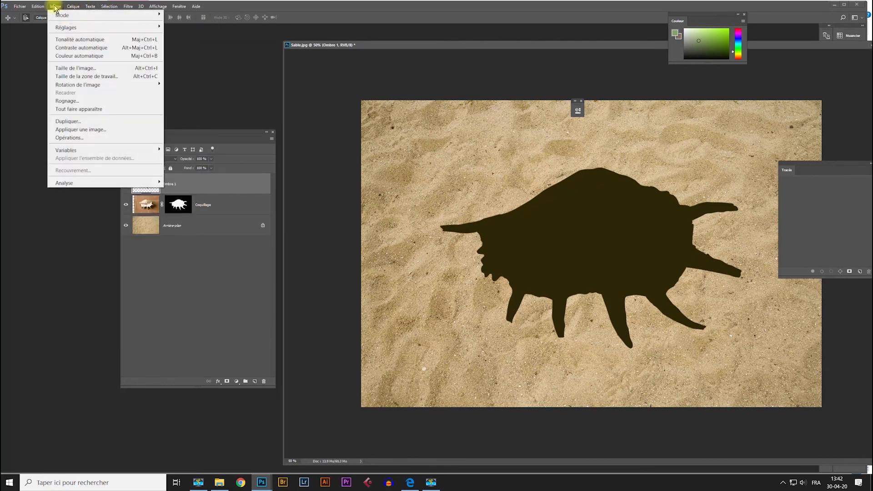
mouse_move(39, 8)
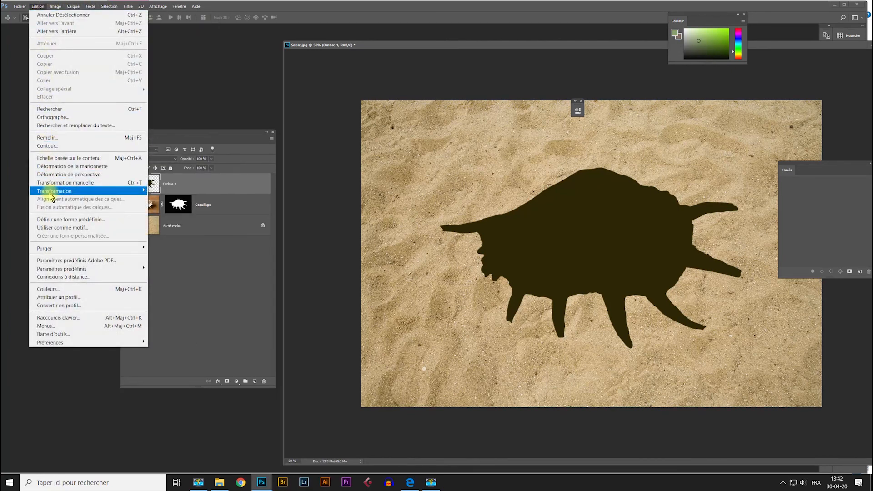
mouse_move(51, 193)
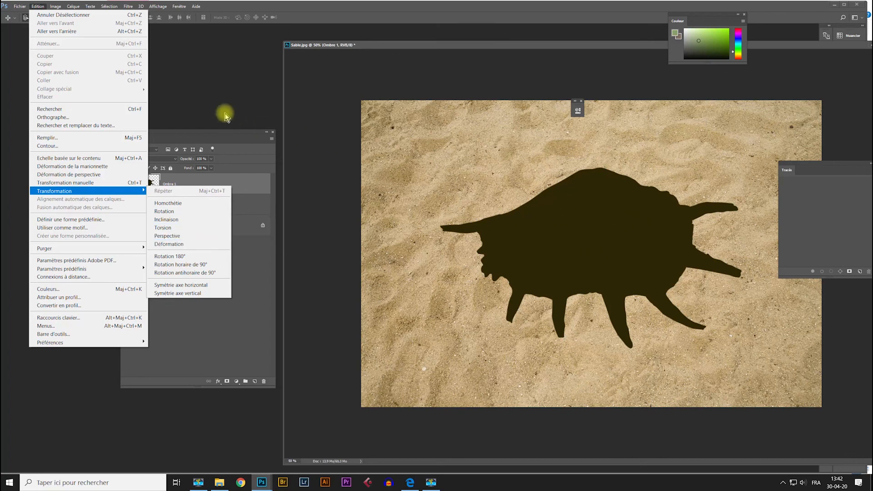
click(226, 140)
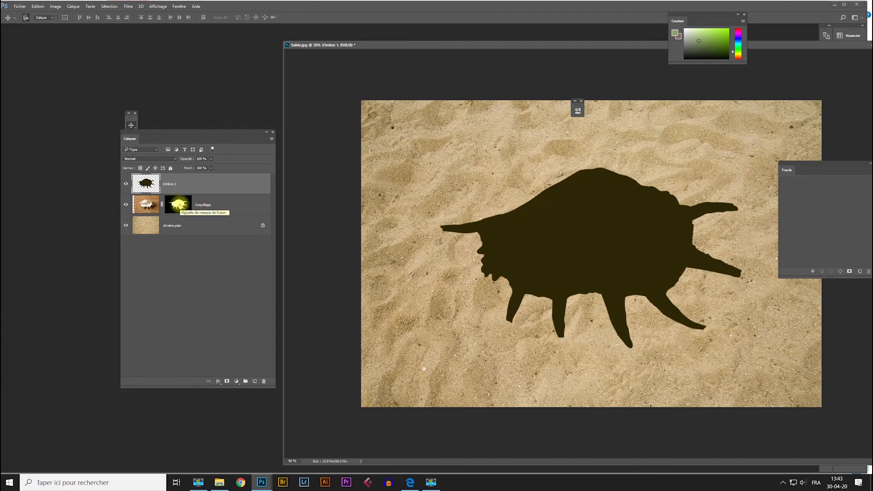
Step: Disable the Coquillage layer mask to use the original tile shadow as a reference, and make Ombre 1 the active layer
right_click(179, 205)
click(198, 210)
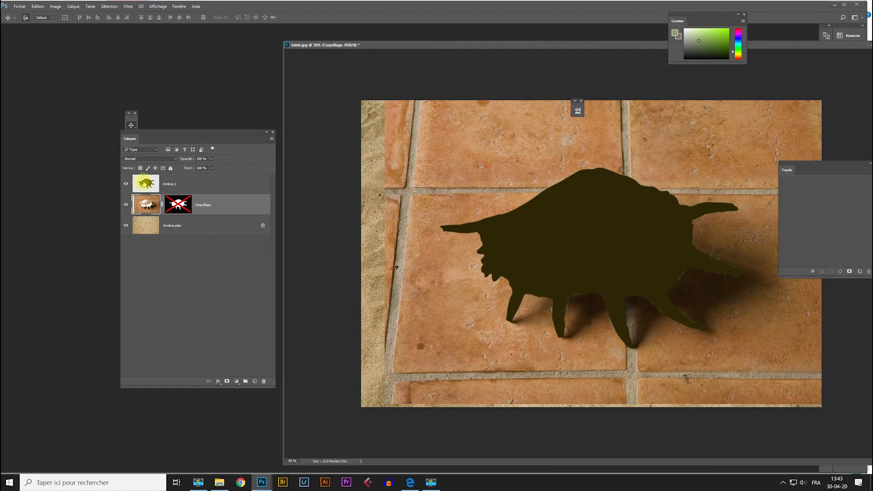
click(145, 183)
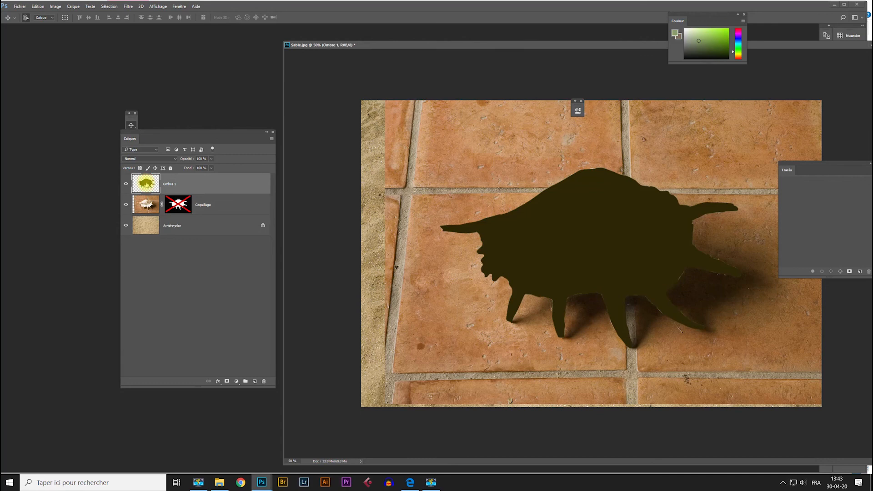
Step: Start a free transform on Ombre 1 and skew its upper edge to the right by about 19°
key(ctrl+t)
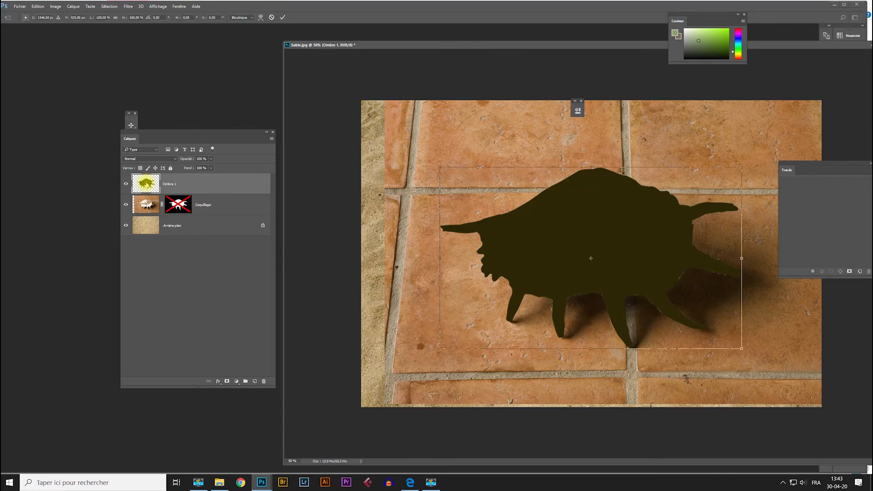
click(38, 7)
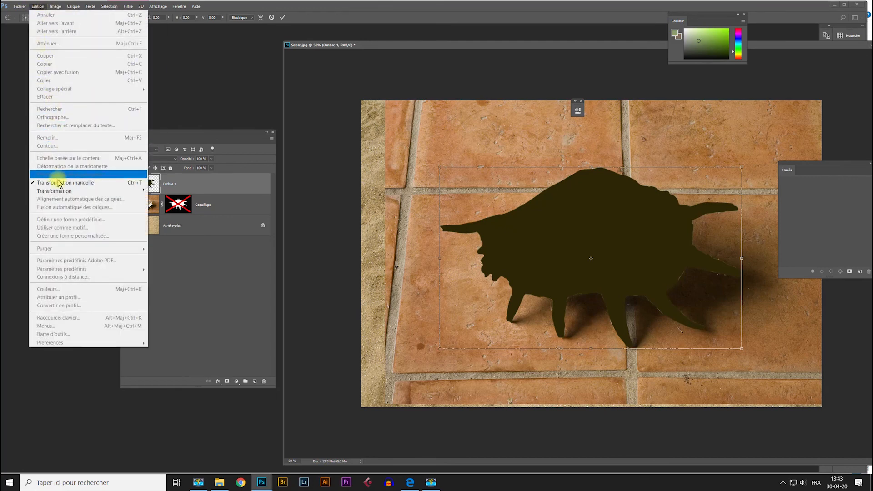
click(641, 234)
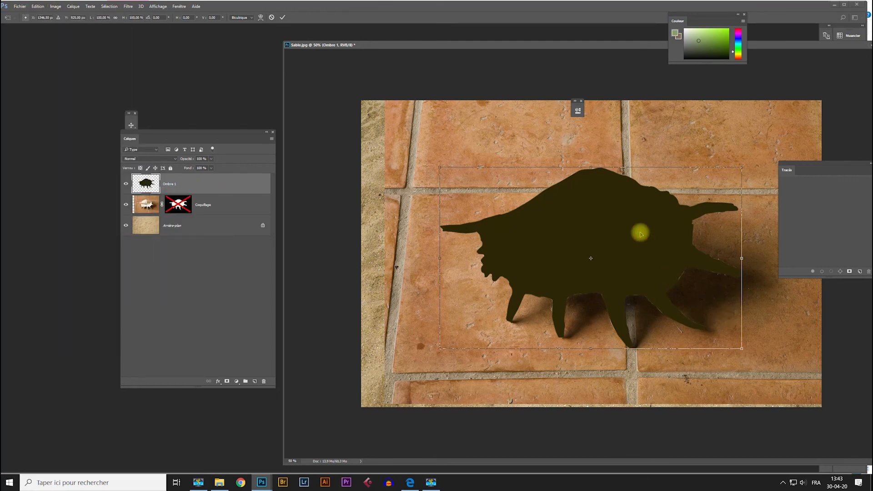
right_click(624, 232)
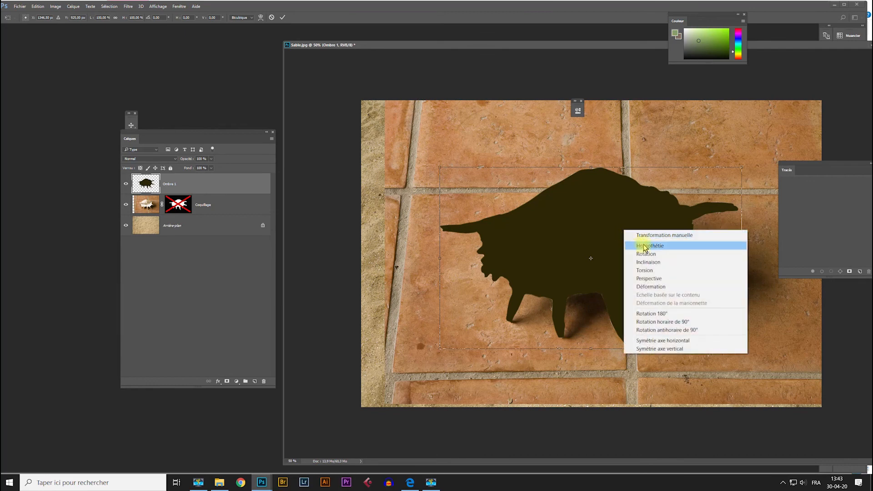
click(636, 245)
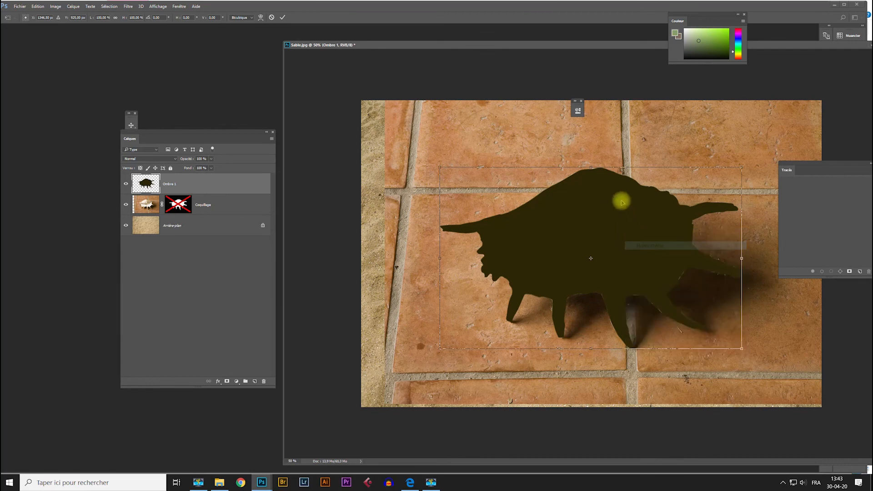
right_click(619, 235)
click(634, 275)
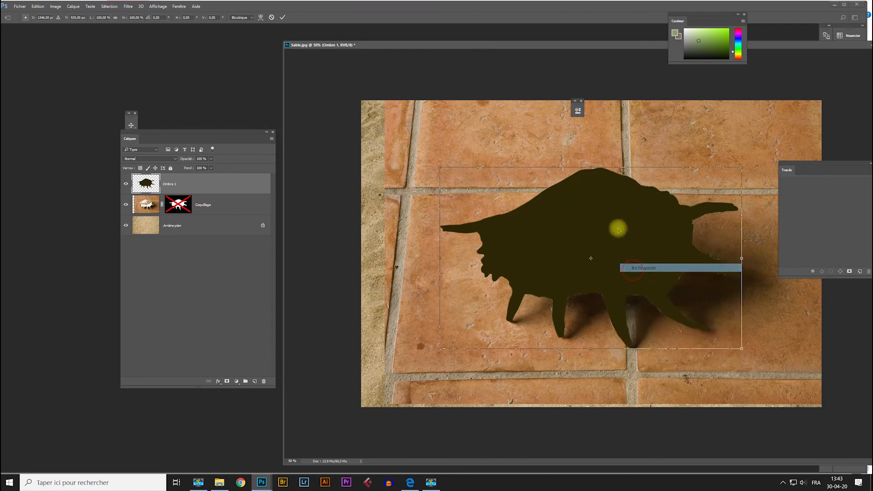
drag(591, 169, 652, 203)
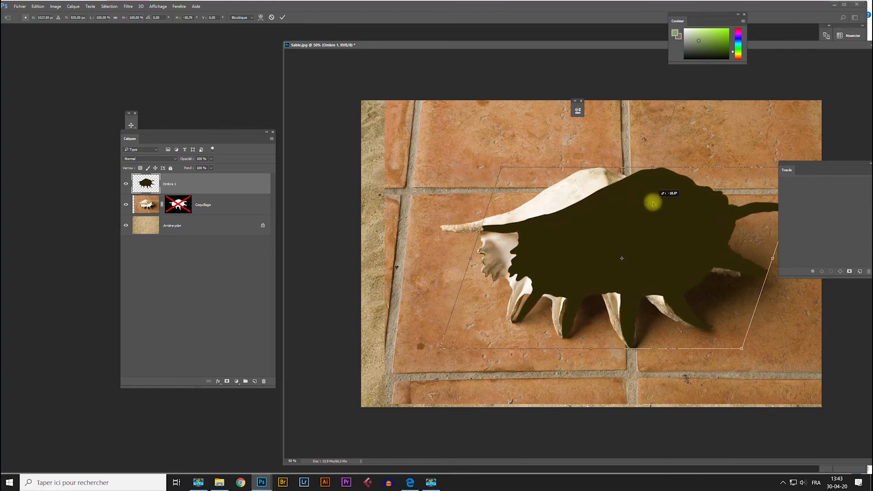
Step: Distort the corners of the Ombre 1 shape toward the original cast shadow, moving the Paths panel clear of the upper-right corner
right_click(532, 333)
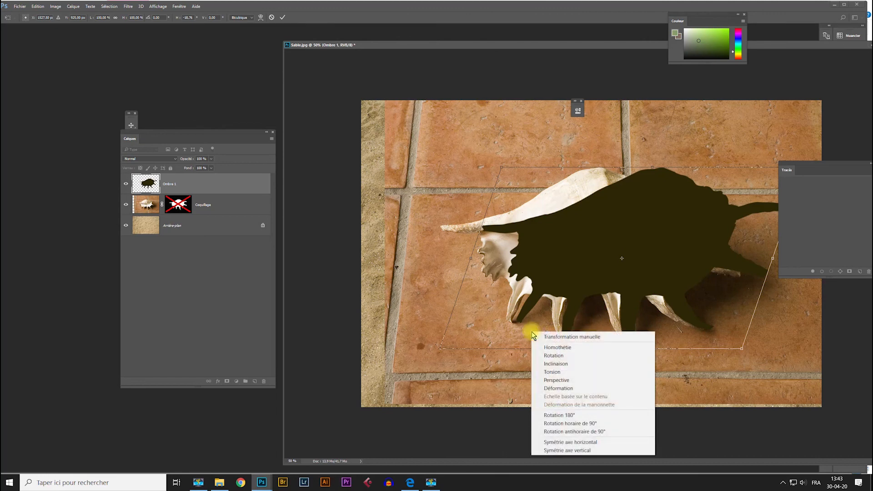
click(547, 372)
drag(437, 348, 435, 350)
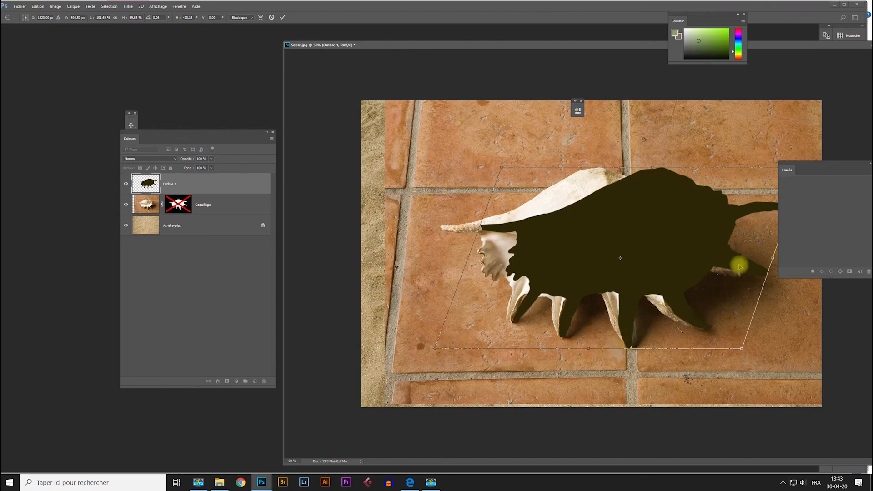
drag(807, 167, 853, 275)
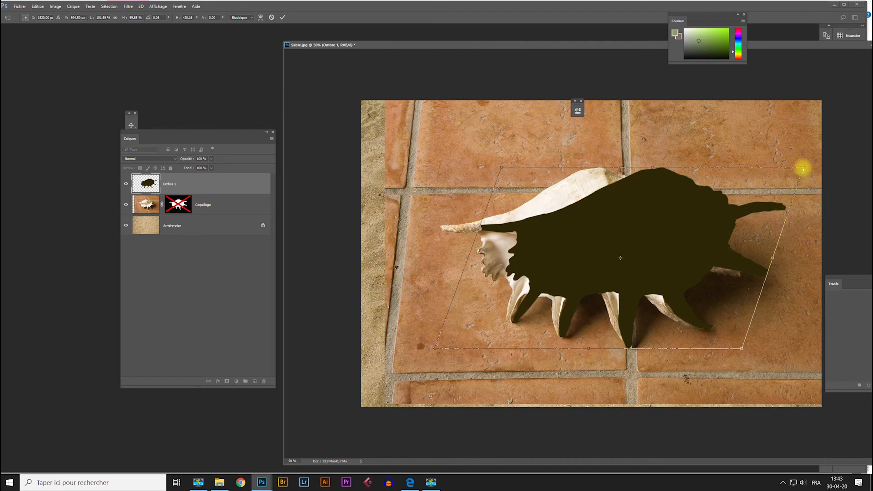
drag(803, 169, 801, 186)
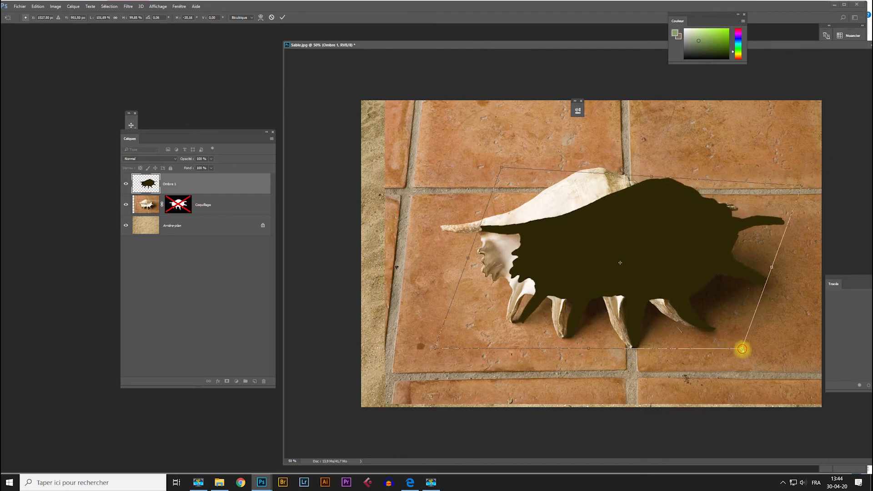
drag(742, 349, 735, 348)
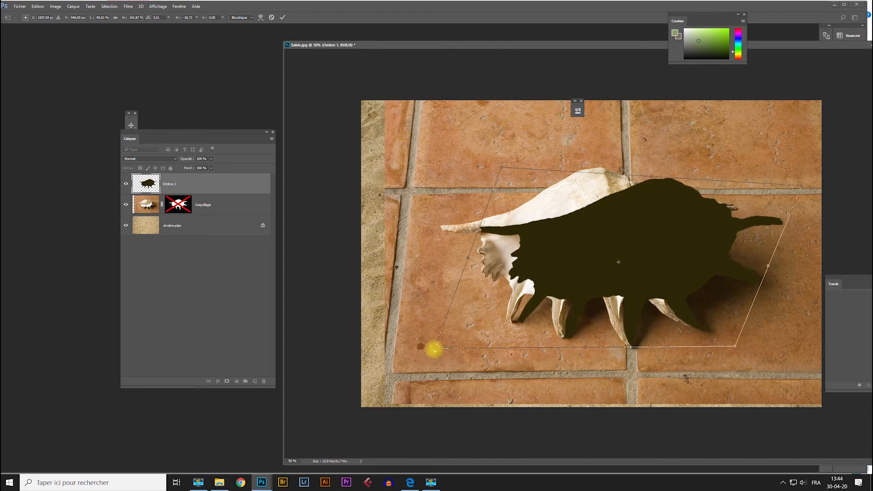
drag(433, 350, 426, 350)
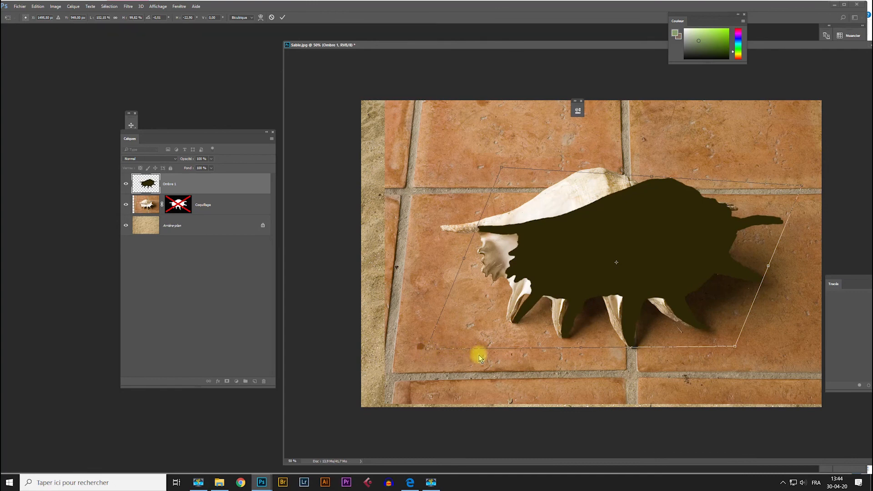
Step: Switch the Ombre 1 transform to Warp and pull the mesh's upper-right corner down toward the tip of the original cast shadow
right_click(658, 239)
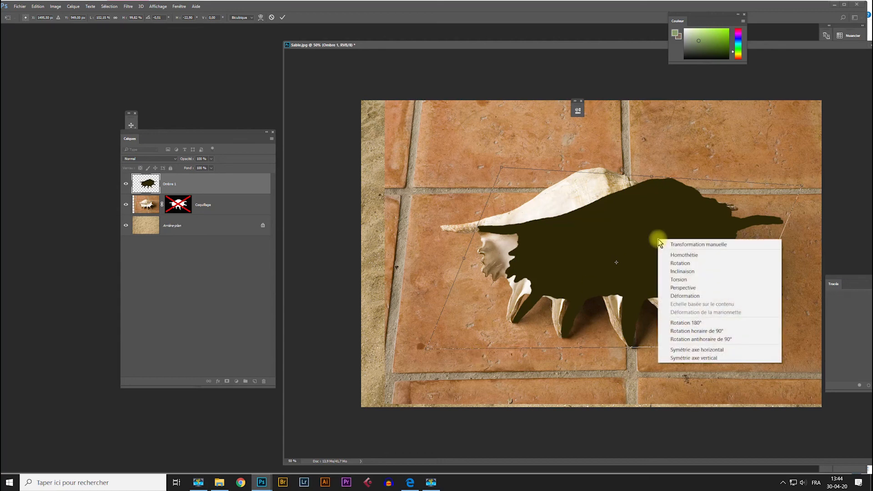
click(678, 296)
drag(700, 238, 701, 249)
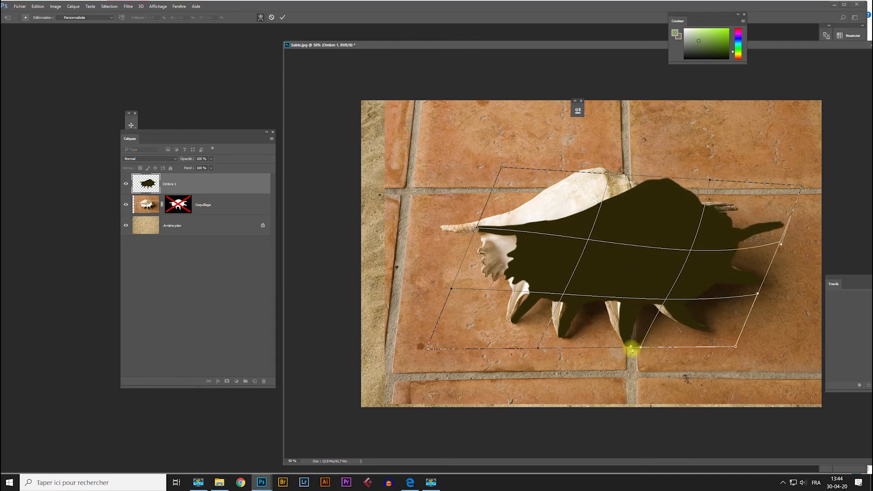
drag(537, 350, 537, 351)
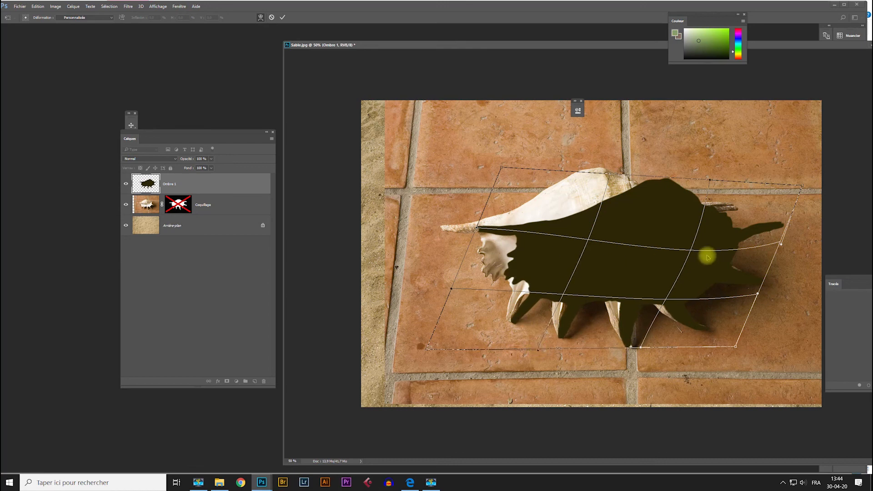
drag(802, 186, 808, 235)
drag(666, 279, 703, 288)
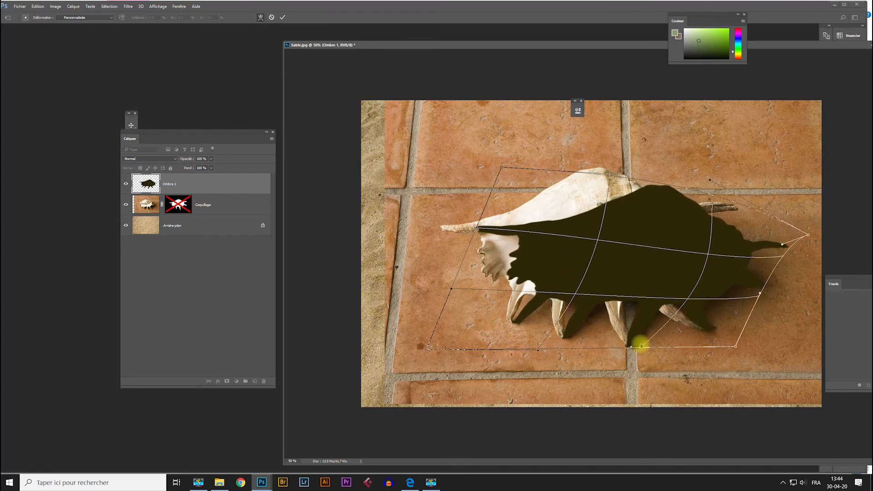
Step: Adjust the warp mesh so Ombre 1's lower edge, right spike and upper contour follow the original shadow
drag(640, 347, 653, 344)
drag(538, 349, 535, 347)
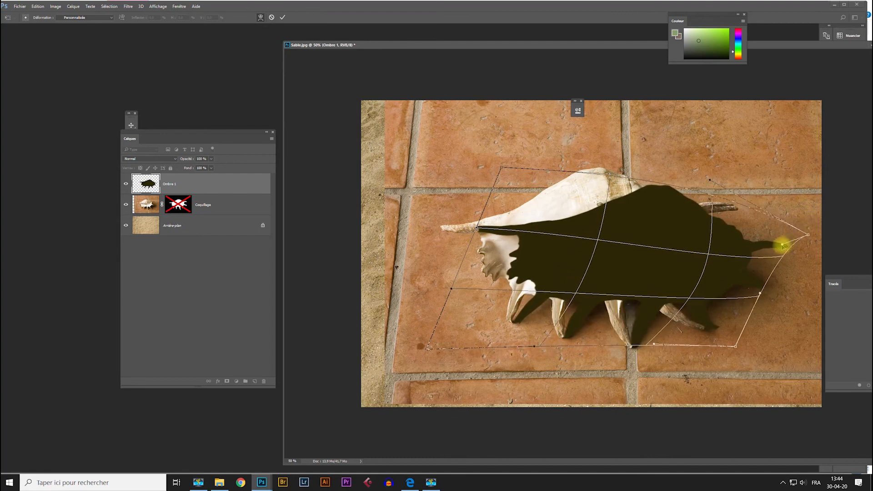
drag(782, 244, 788, 249)
drag(671, 186, 665, 203)
drag(531, 349, 529, 347)
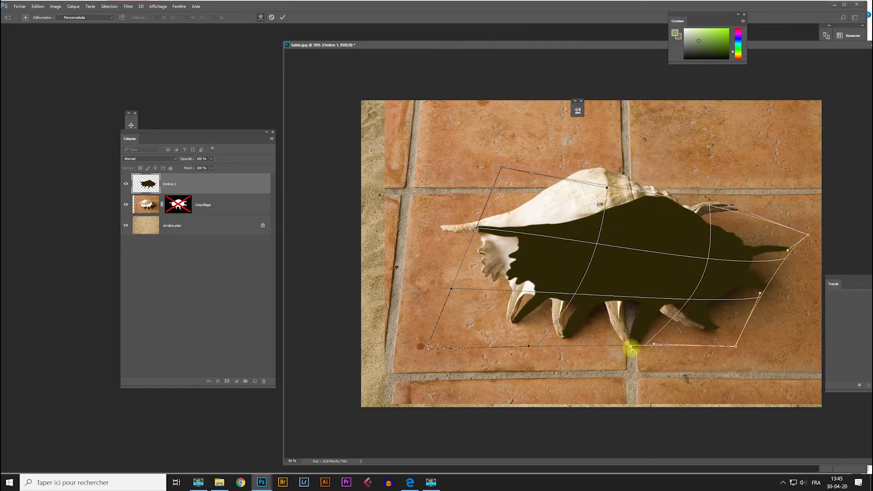
drag(735, 346, 729, 345)
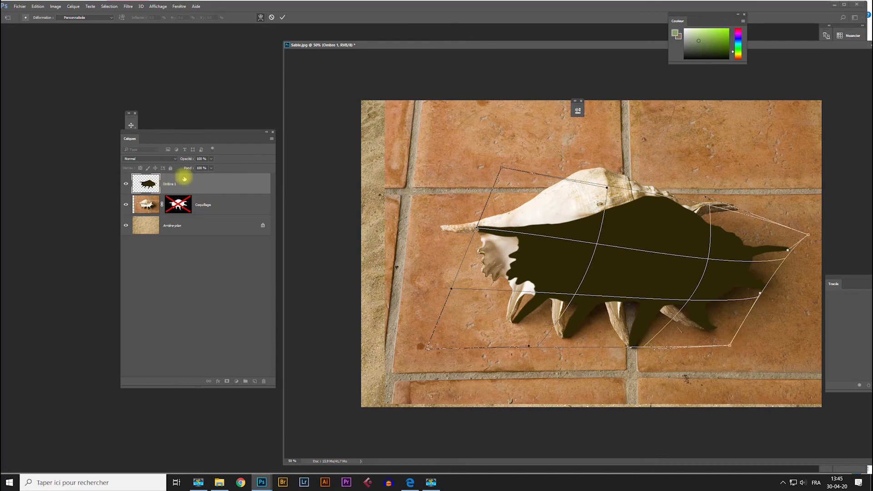
Step: Lower Ombre 1's opacity to 52% and warp its lower-left area to match the original shadows beneath the shell's left spines
click(211, 158)
drag(211, 168, 195, 169)
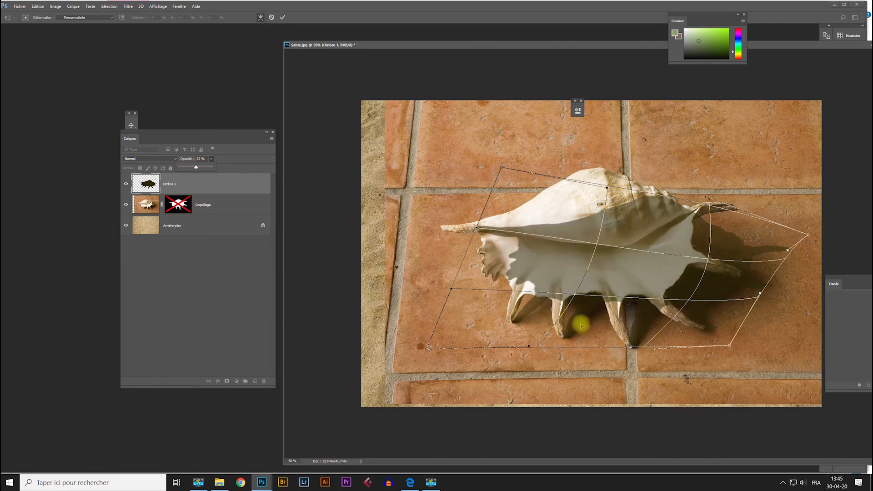
drag(581, 325, 583, 325)
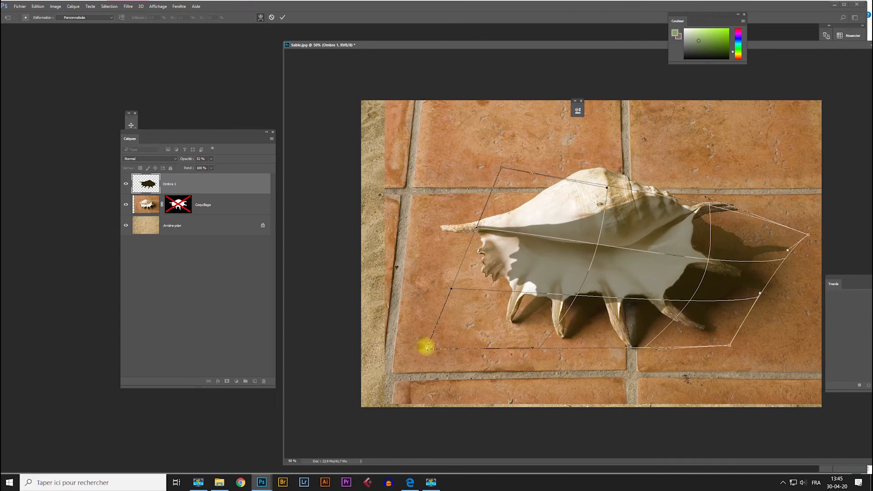
drag(452, 288, 452, 285)
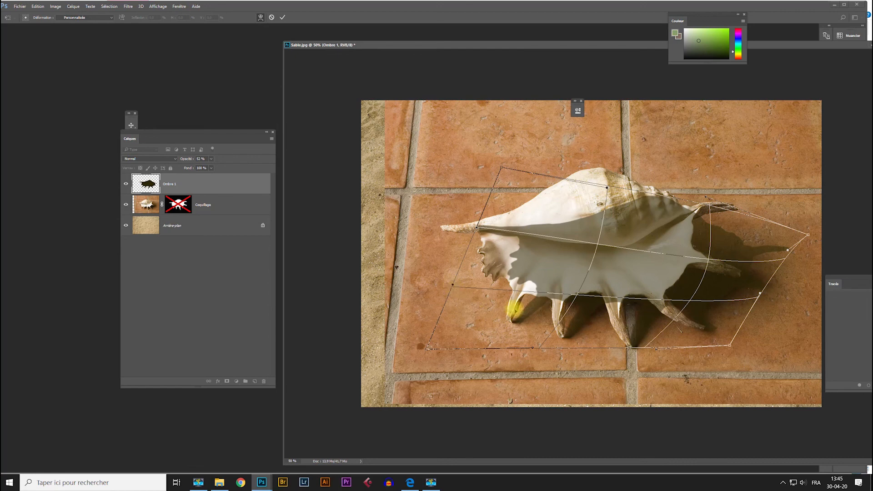
right_click(534, 312)
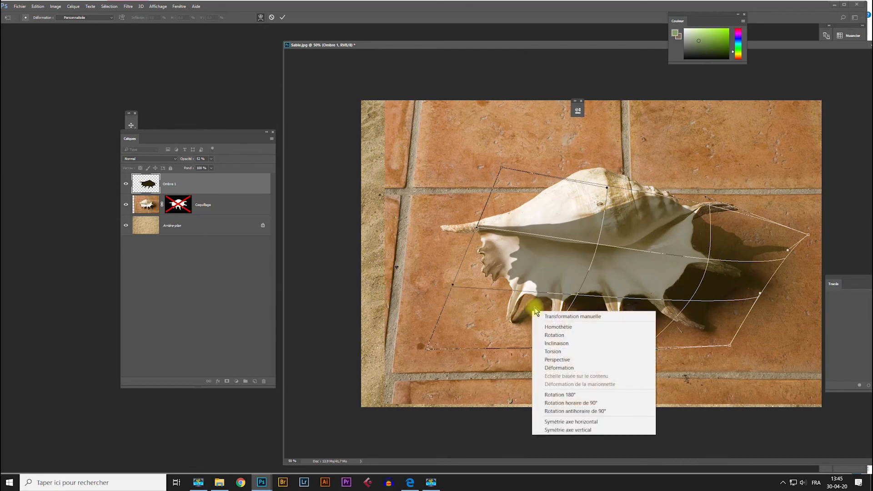
click(557, 367)
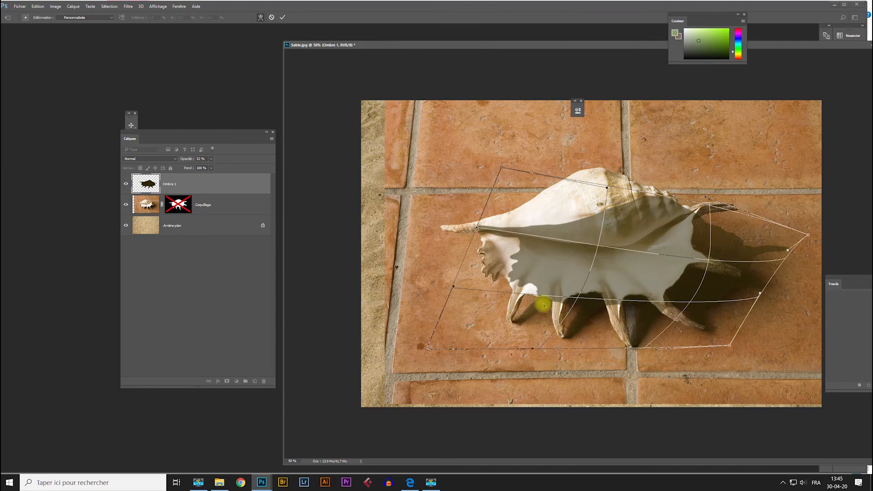
drag(523, 330, 531, 306)
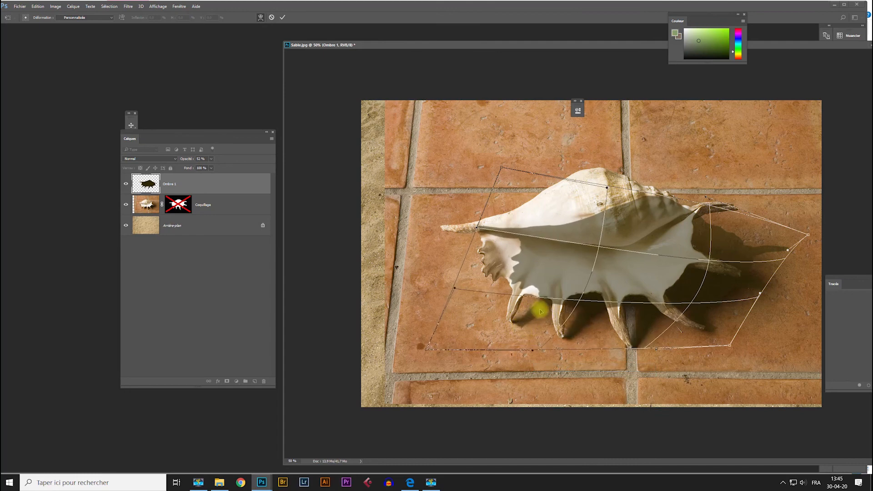
drag(427, 350, 415, 332)
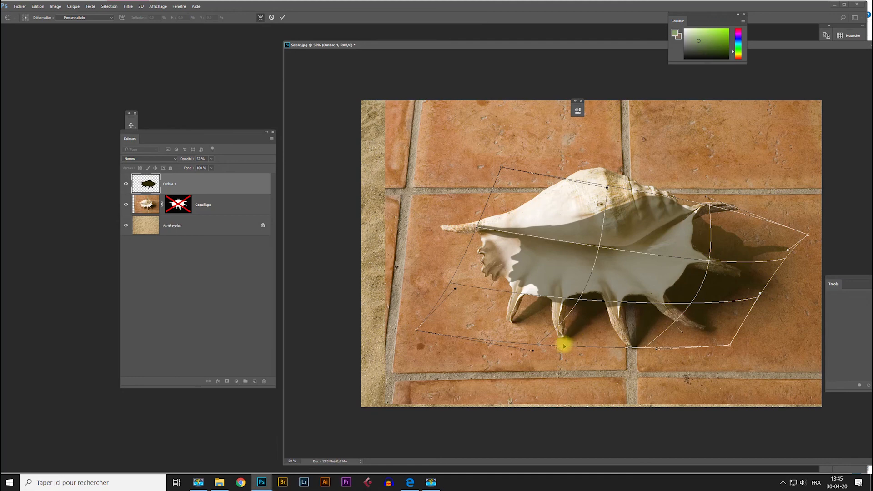
Step: Fine-tune the warp along Ombre 1's lower edge and right side against the original shadow, and apply the transform
drag(565, 344, 562, 345)
drag(647, 343, 646, 344)
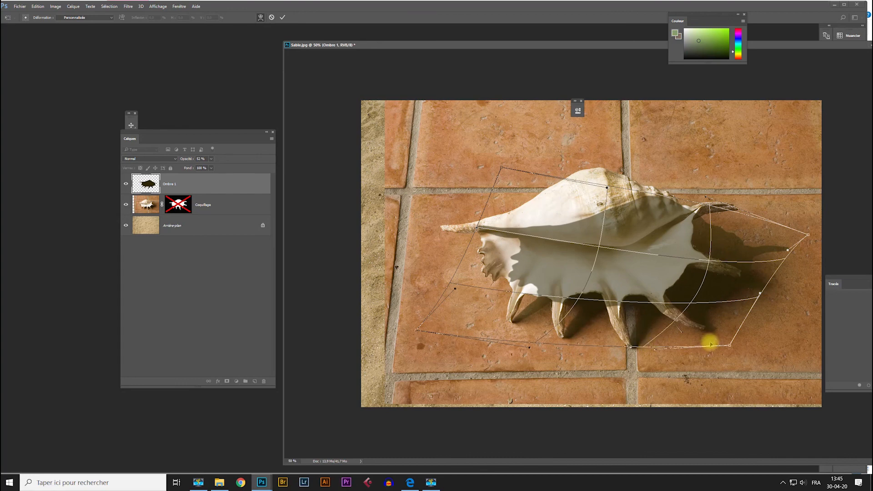
drag(723, 345, 711, 342)
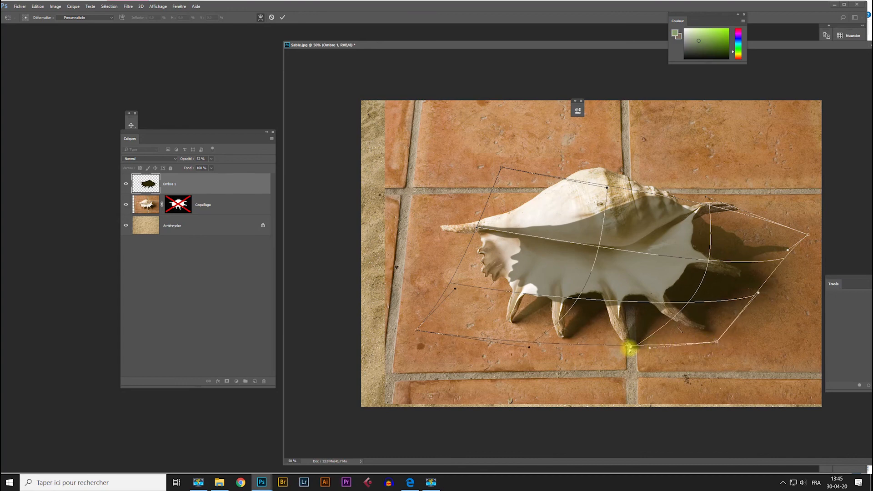
right_click(625, 336)
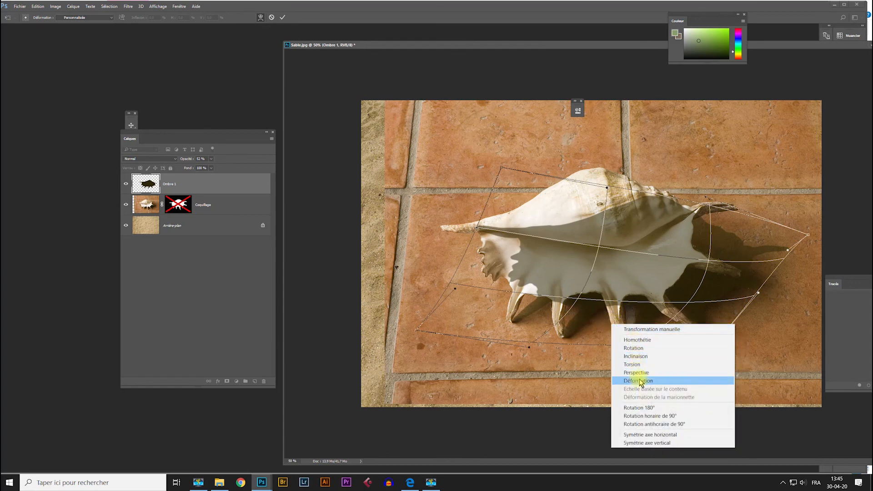
click(640, 382)
drag(624, 320, 626, 325)
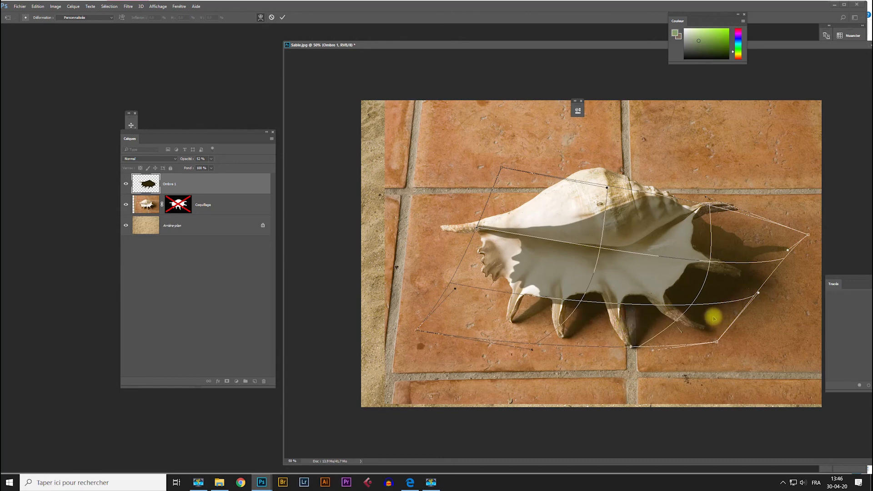
drag(714, 318, 675, 316)
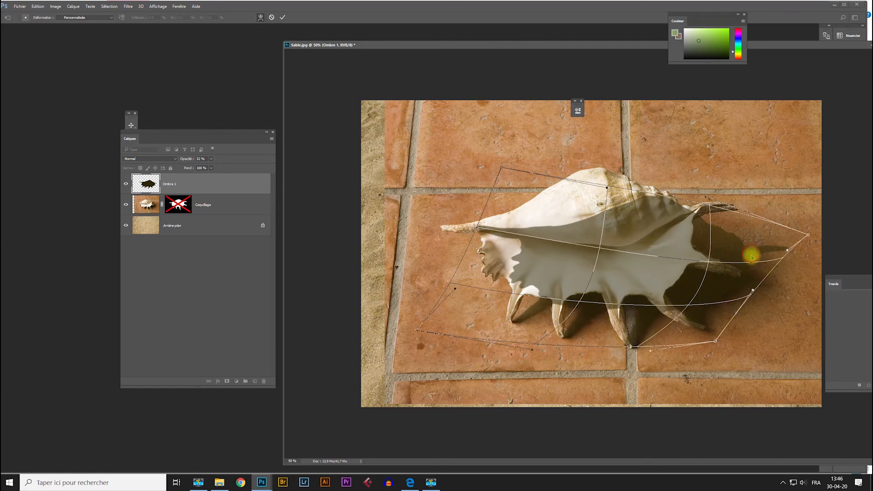
drag(752, 256, 753, 261)
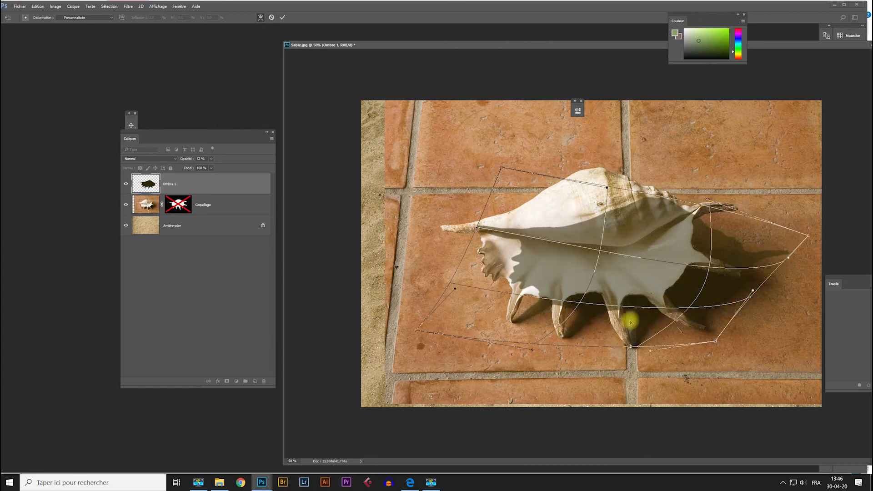
key(Return)
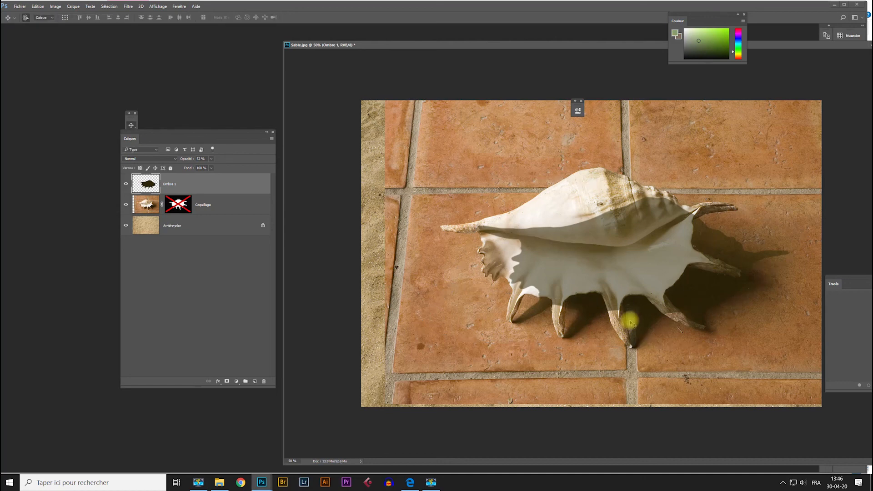
Step: Set the Ombre 1 layer's opacity to 100%, keeping the Normal blend mode
click(211, 160)
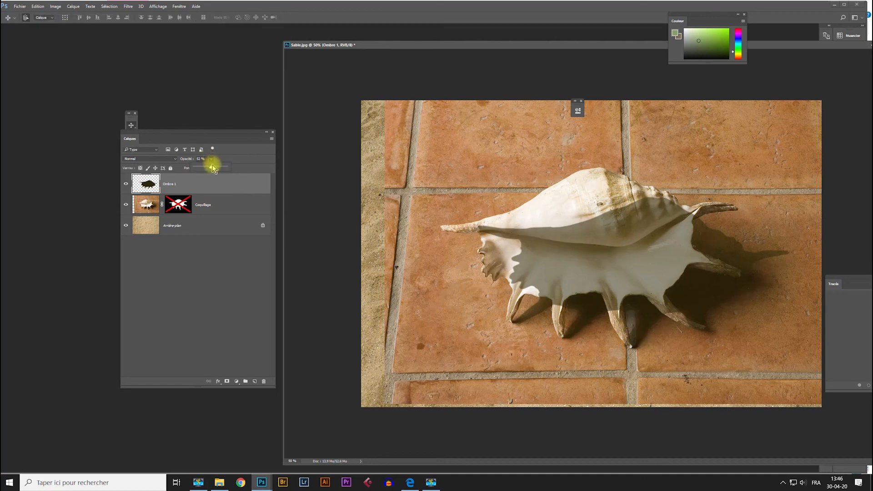
drag(212, 168, 229, 169)
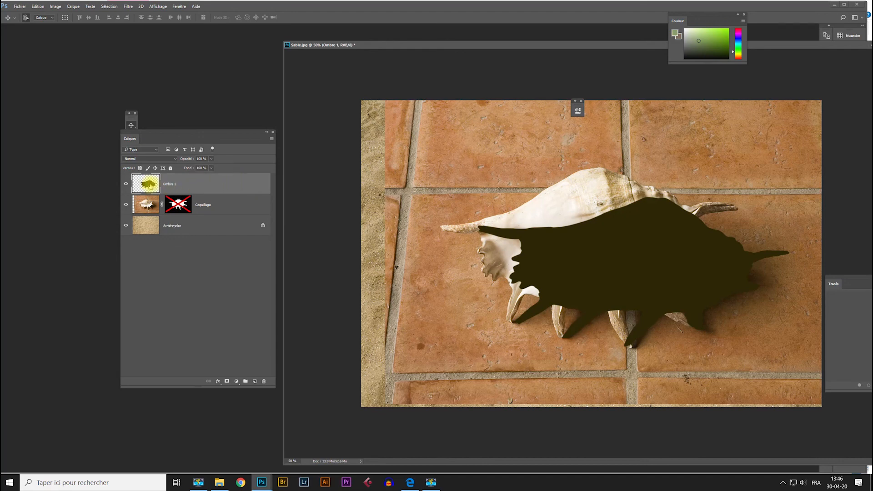
click(175, 160)
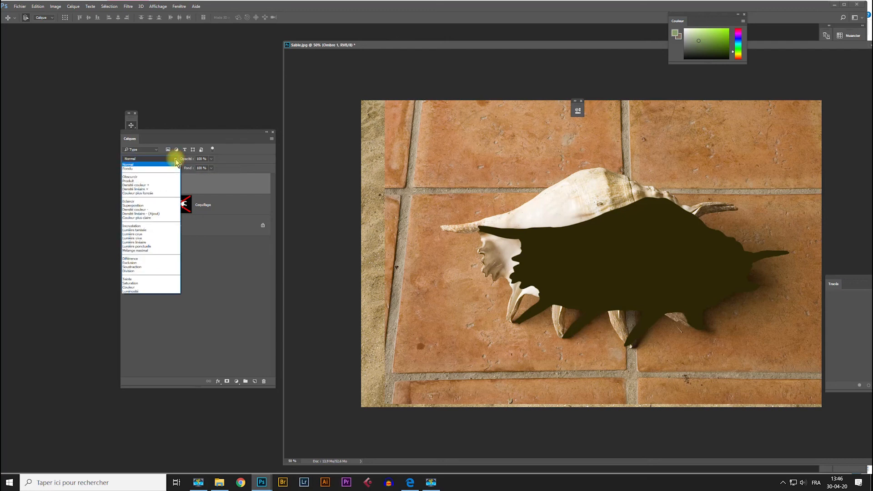
click(176, 160)
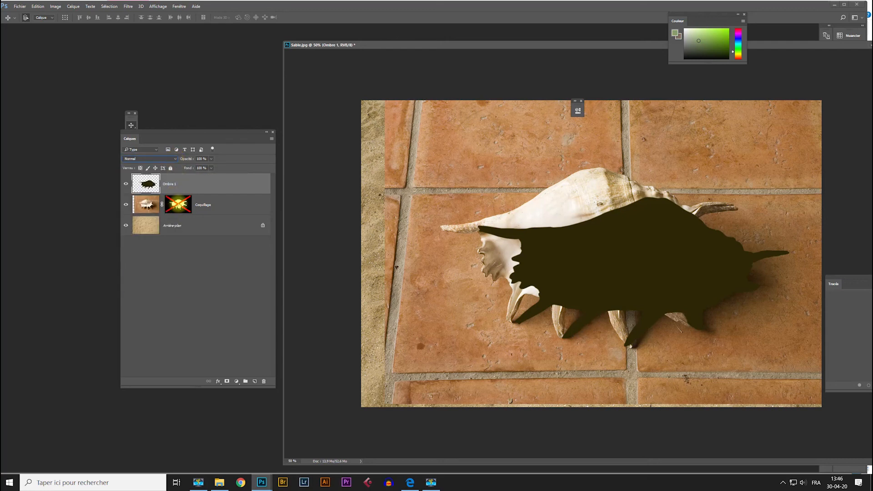
Step: Enable the Coquillage layer mask again and move the Ombre 1 layer below Coquillage
right_click(178, 205)
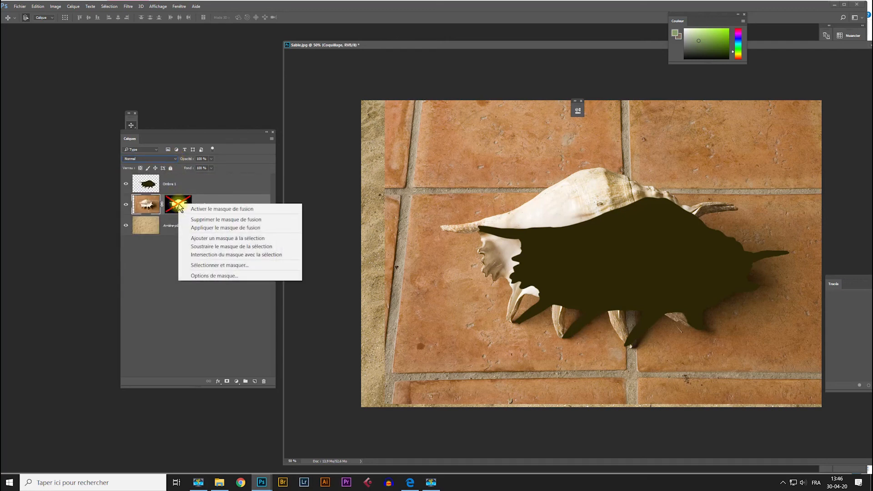
click(194, 209)
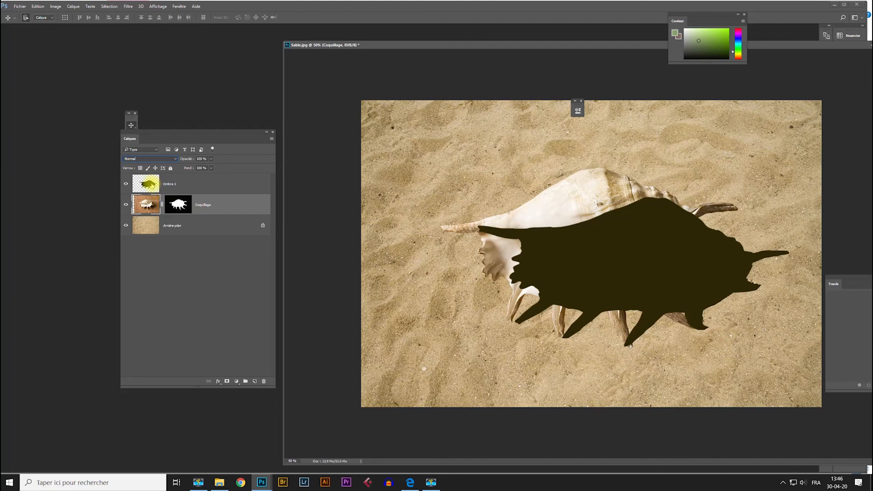
drag(151, 185, 151, 217)
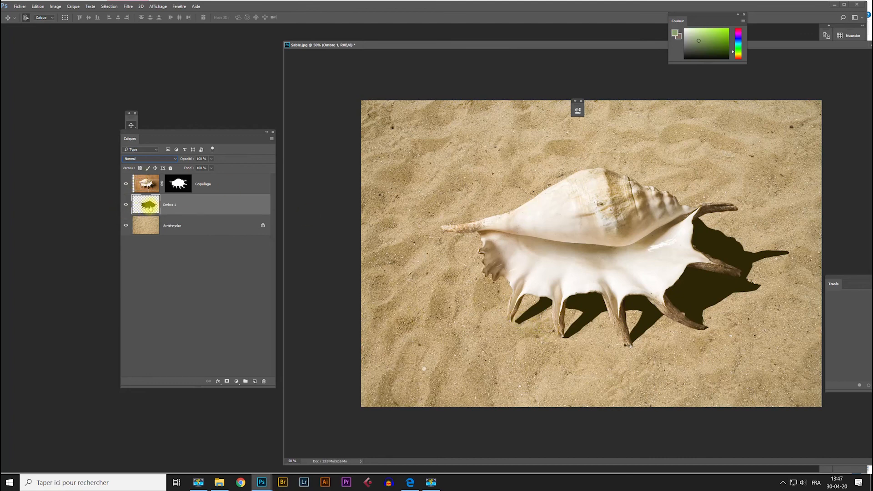
Step: Warp the Ombre 1 layer along its lower edge so the shadows meet the tips of the shell's lower spines
key(ctrl+t)
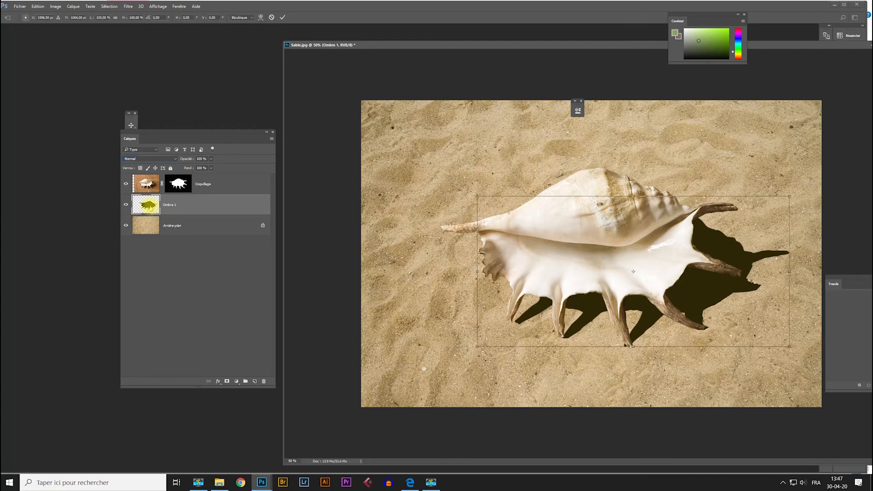
right_click(575, 310)
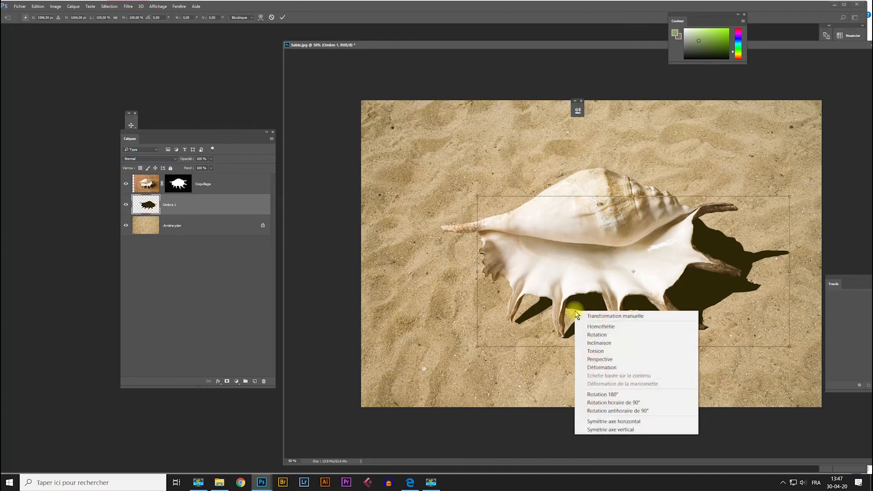
click(593, 367)
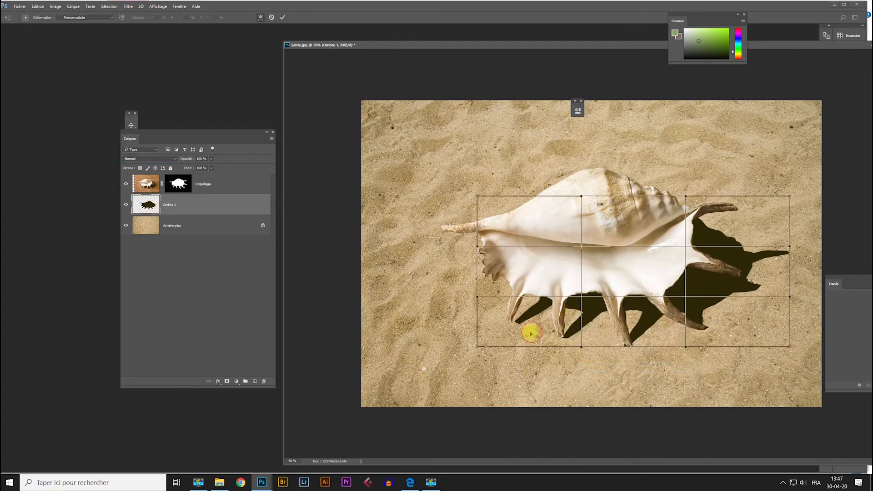
drag(530, 331, 527, 332)
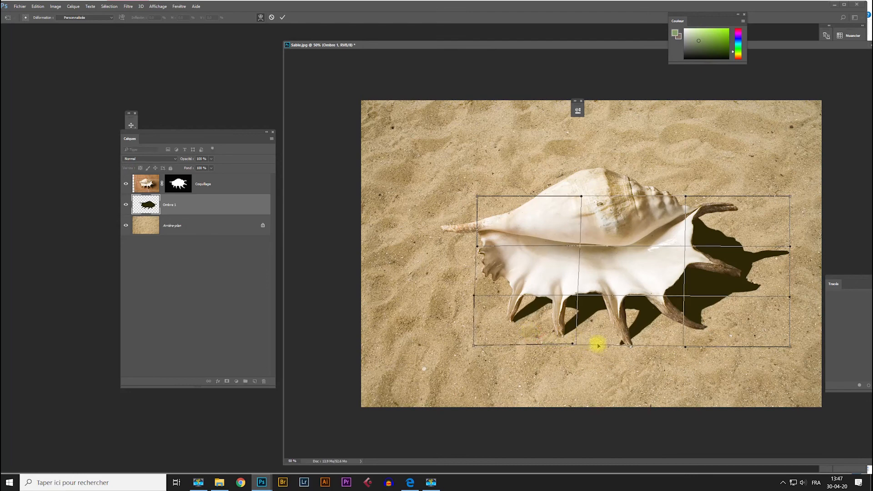
drag(630, 346, 649, 325)
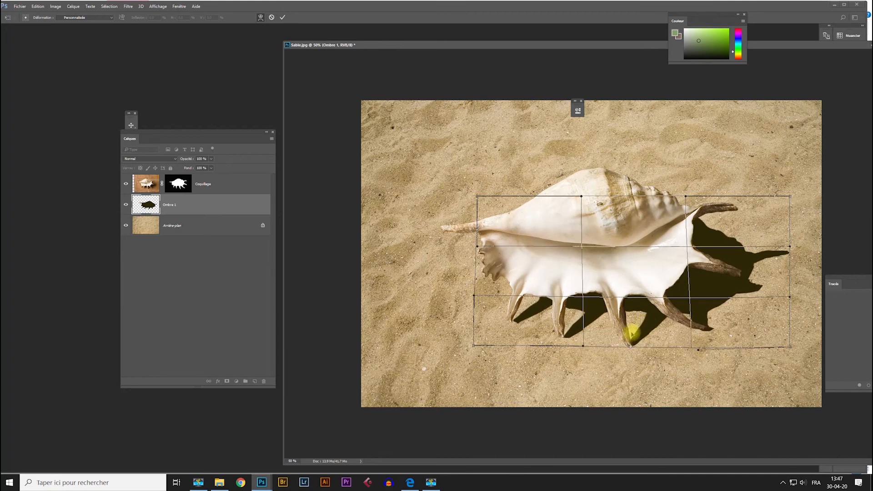
Step: Refine the warp on Ombre 1's left edge and right side to fit the shell's outline, and apply the transform
drag(515, 321, 513, 321)
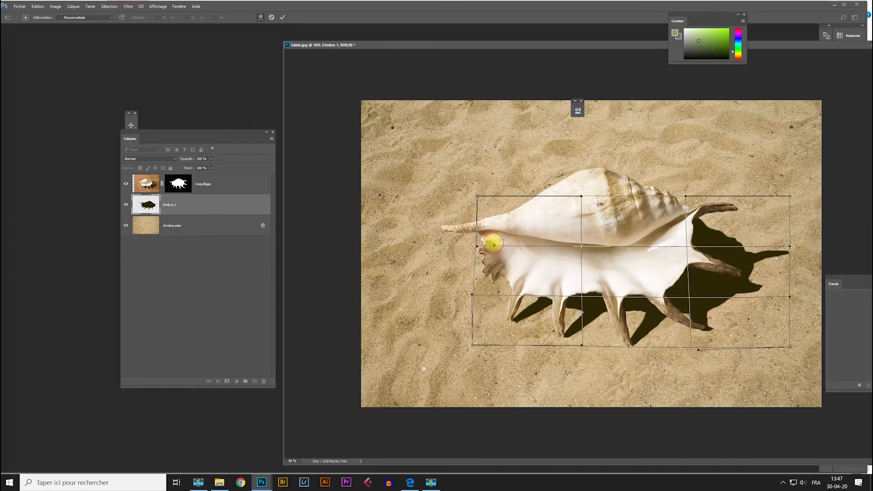
drag(493, 244, 492, 241)
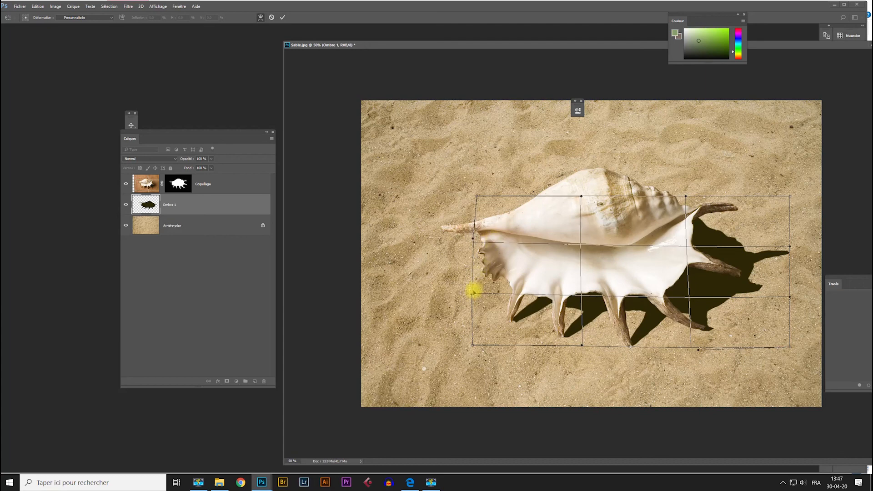
drag(474, 291, 470, 289)
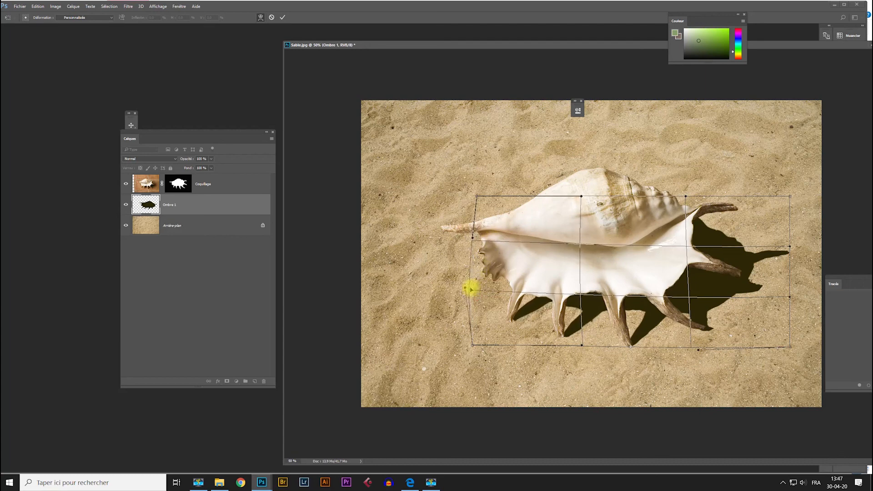
drag(711, 329, 707, 327)
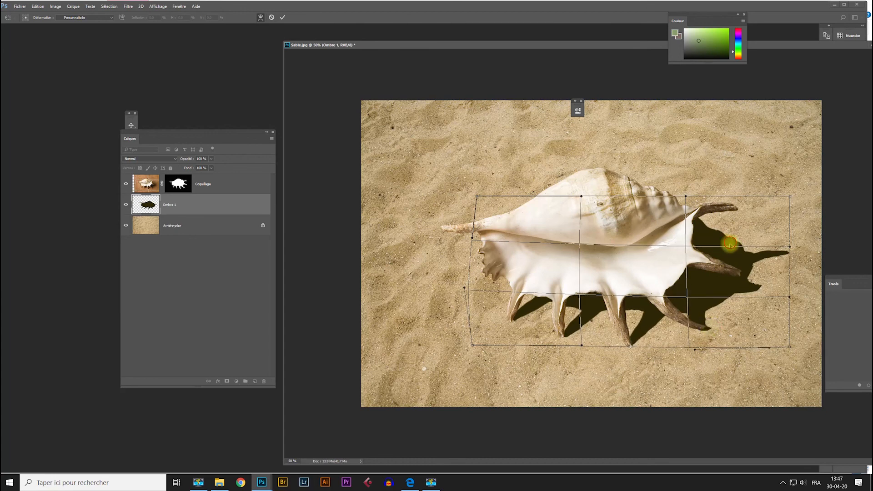
drag(732, 241, 730, 247)
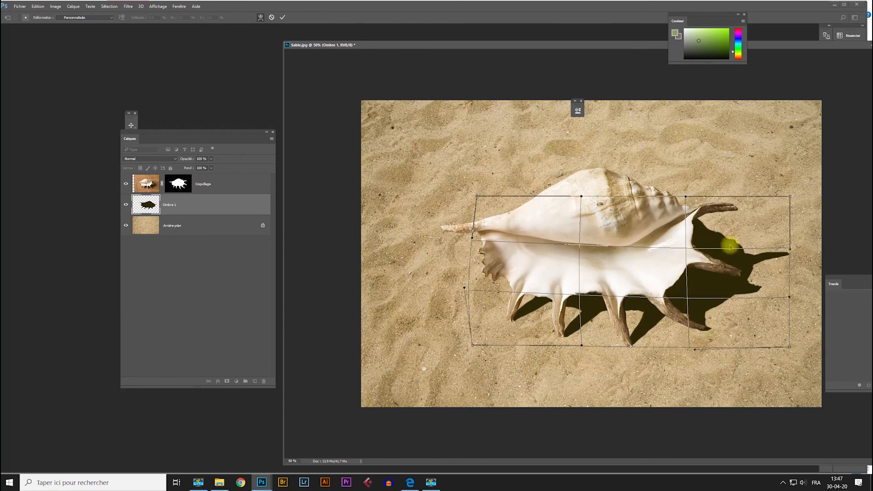
key(Return)
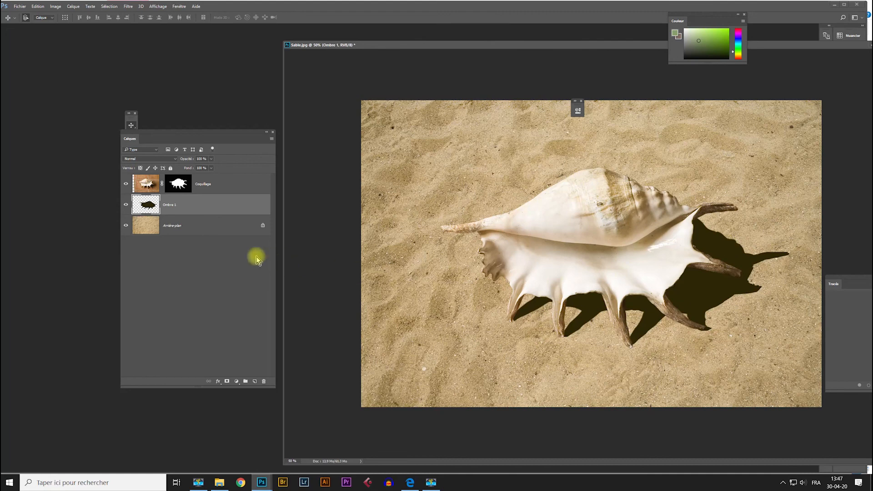
Step: Set the Ombre 1 layer's blend mode to Produit and its opacity to 77%
click(152, 206)
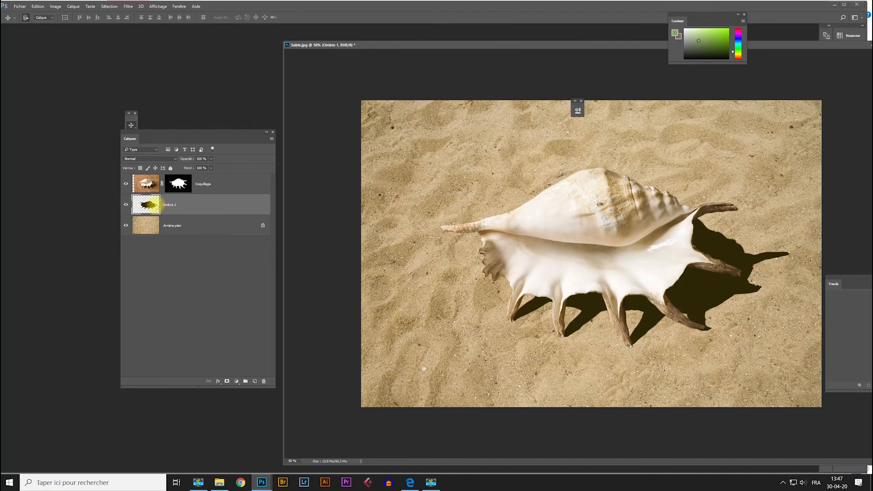
click(174, 159)
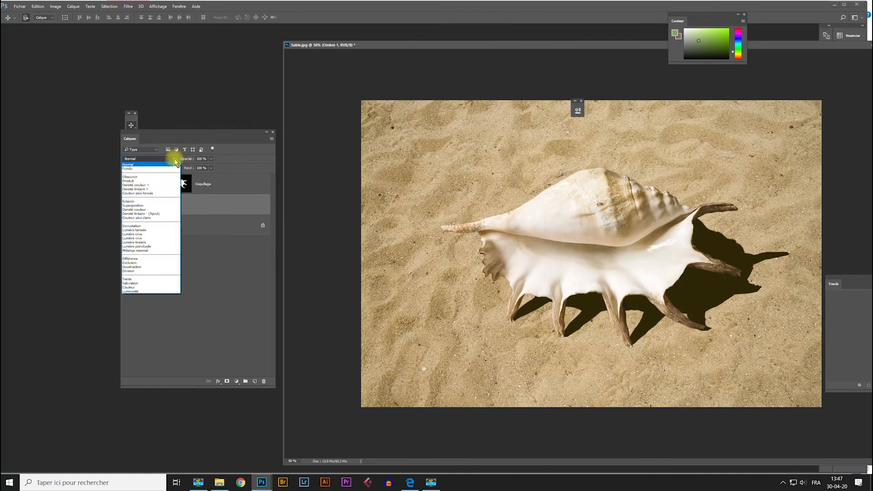
click(151, 181)
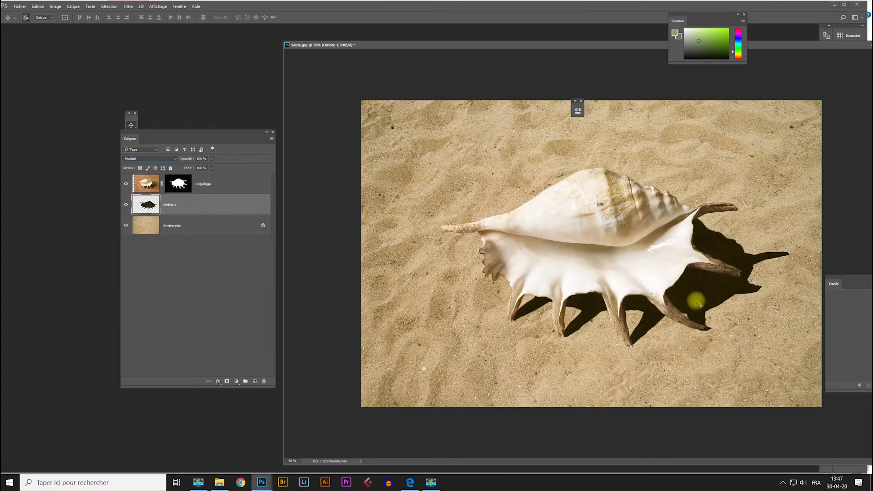
click(211, 158)
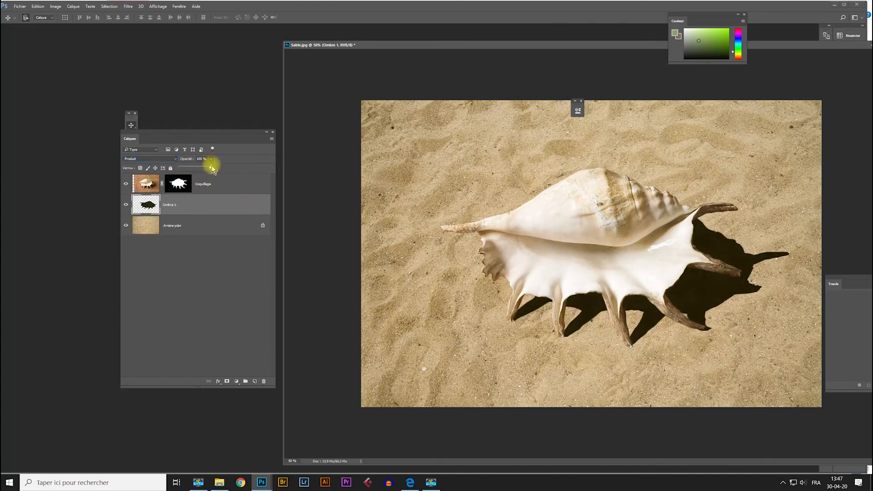
drag(211, 168, 204, 172)
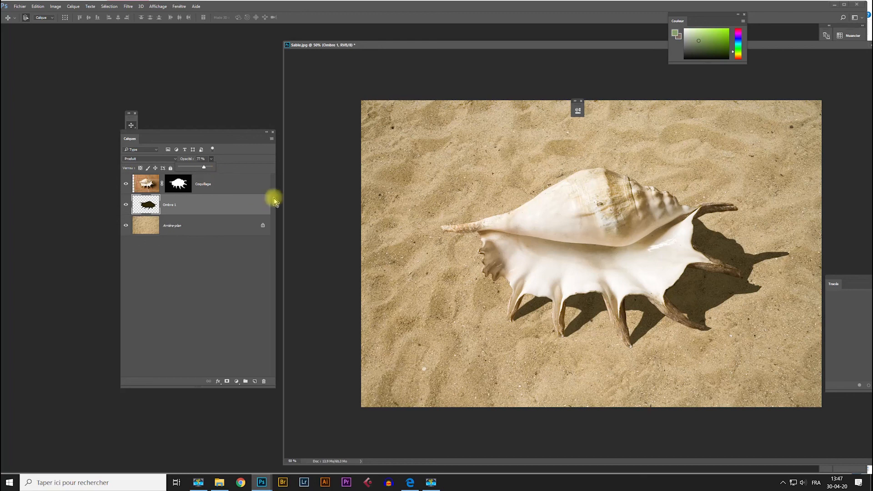
Step: Apply a Gaussian blur (Flou gaussien) with a radius of about 22 pixels to the Ombre 1 layer
click(128, 8)
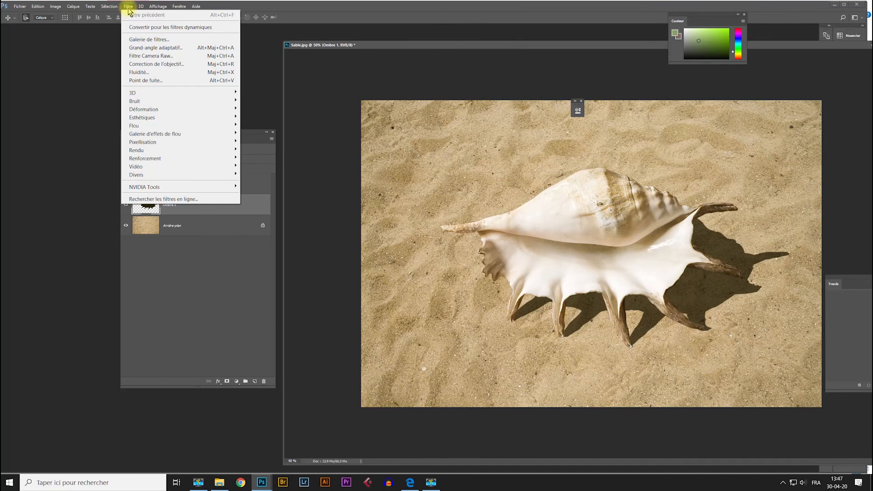
mouse_move(136, 126)
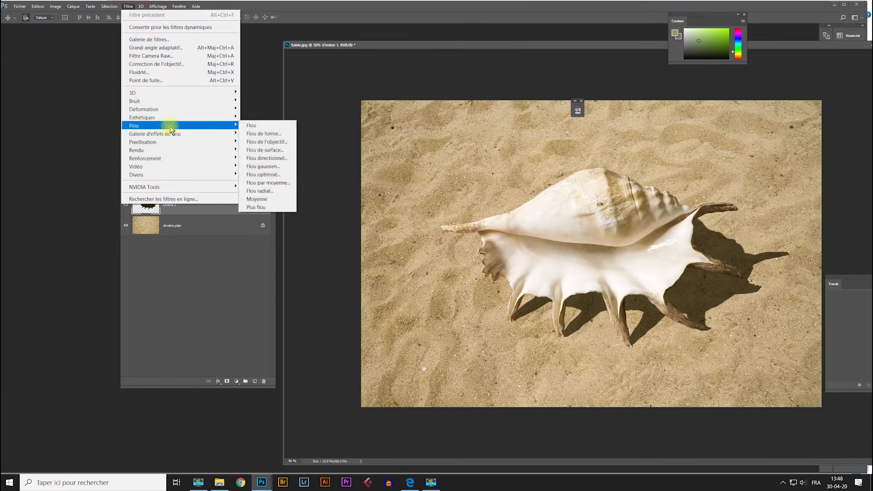
click(268, 166)
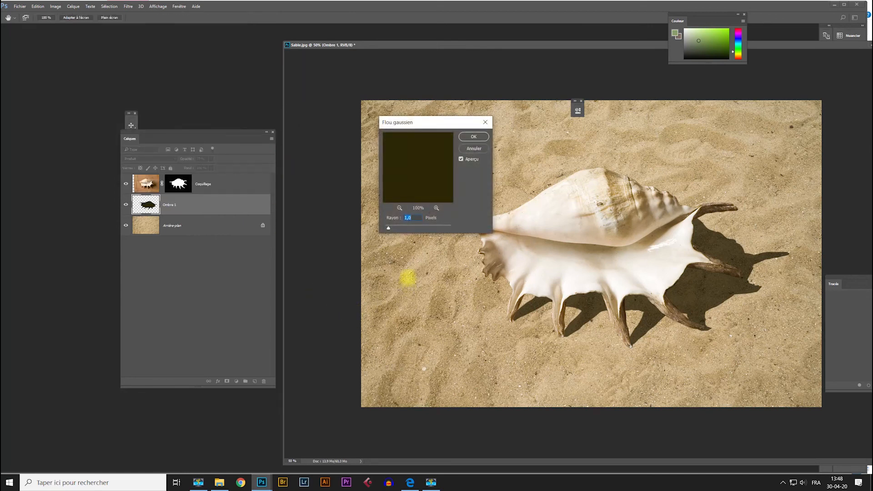
click(388, 229)
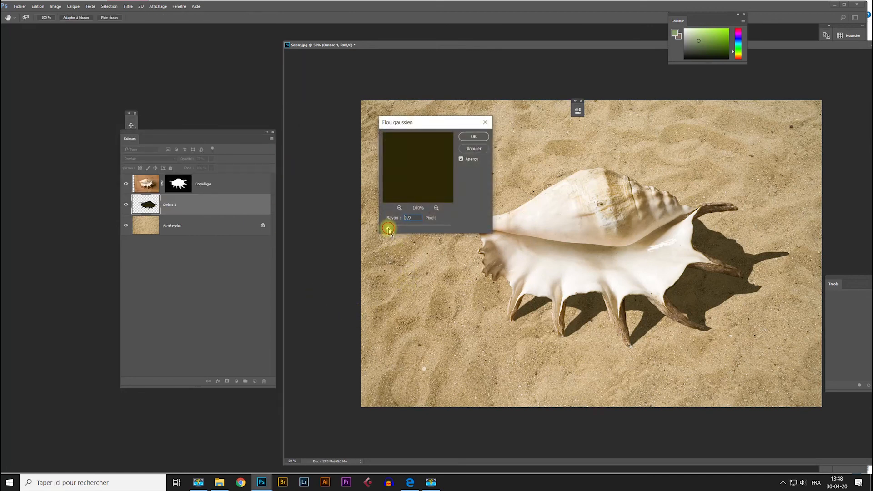
drag(388, 230, 414, 230)
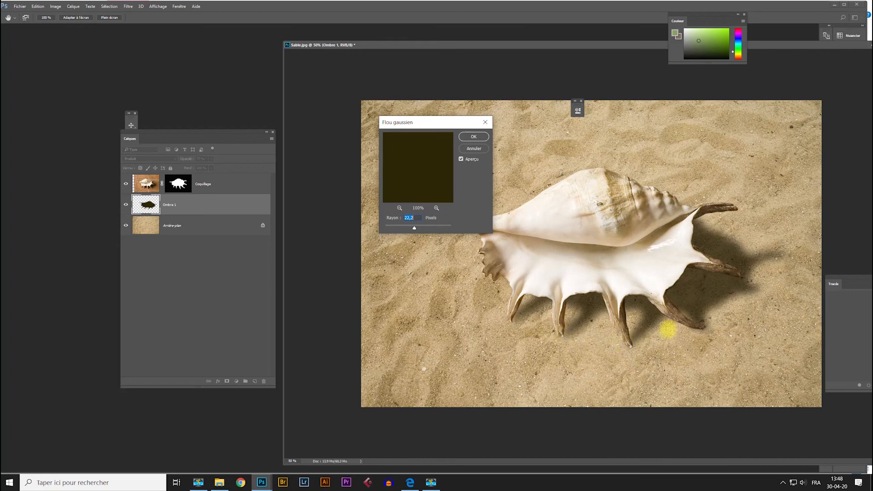
click(477, 136)
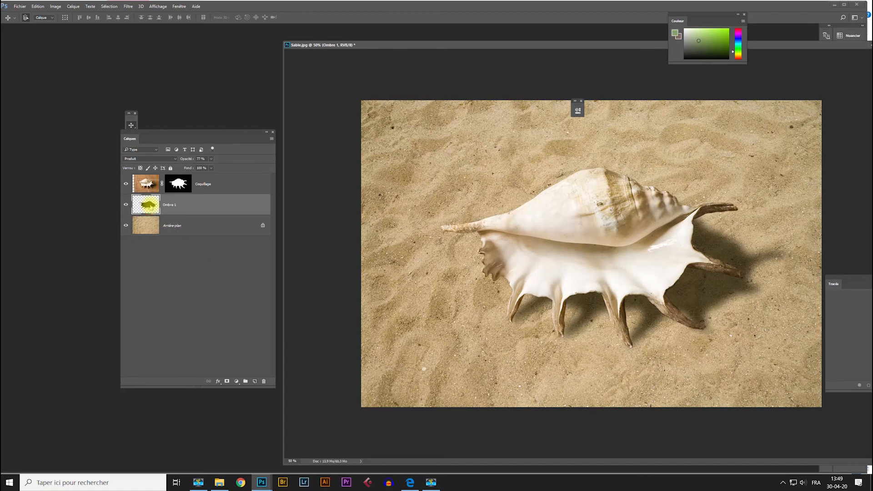
Step: Duplicate the Ombre 1 layer and rename the copy as Ombre 20
drag(148, 204, 253, 380)
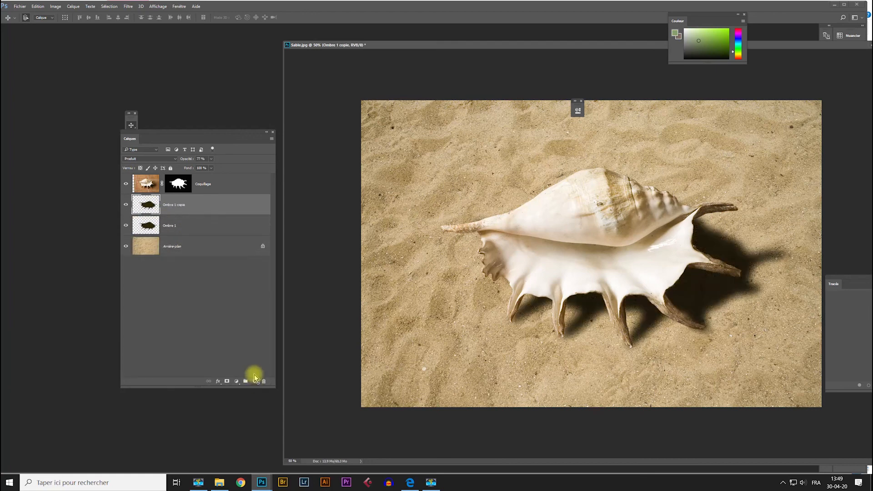
double_click(176, 206)
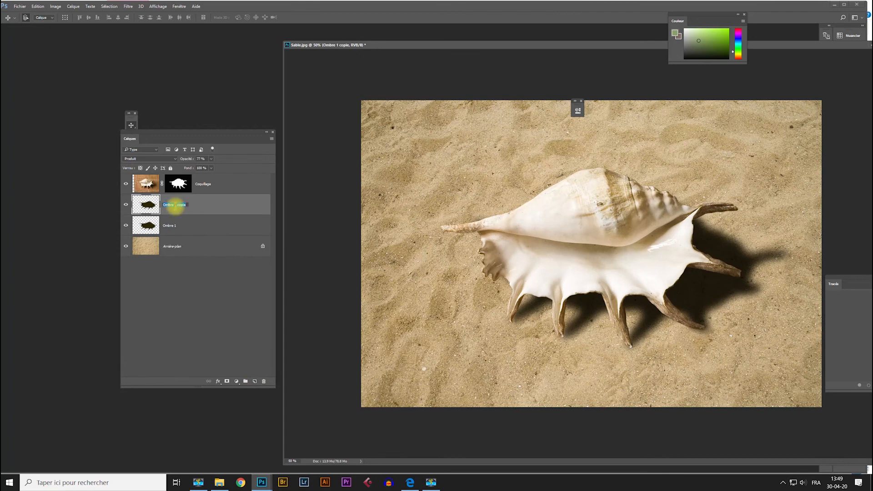
text(Ombre 20)
click(217, 304)
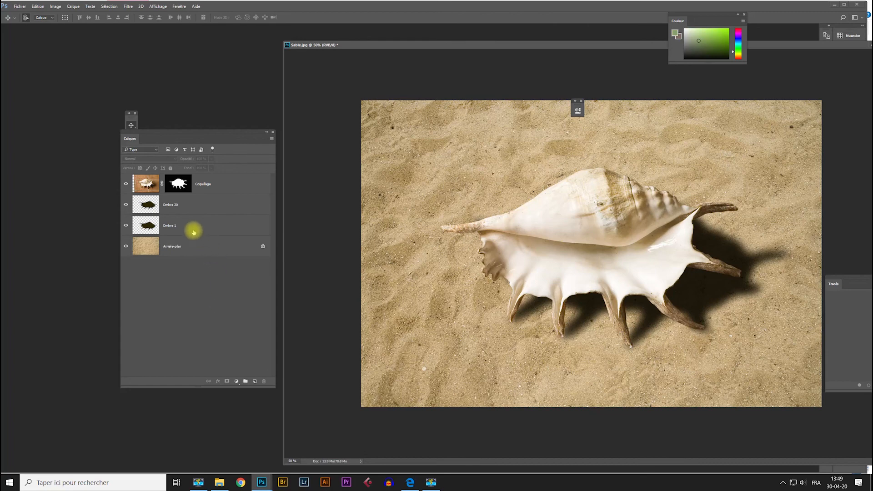
Step: Move the Ombre 20 layer below Ombre 1 and give it a layer mask that hides everything (Tout masquer)
click(182, 209)
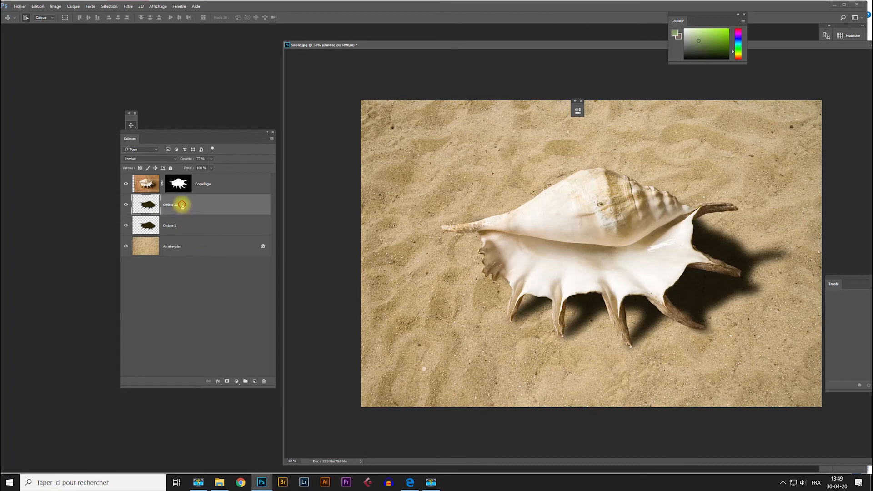
drag(182, 208, 185, 236)
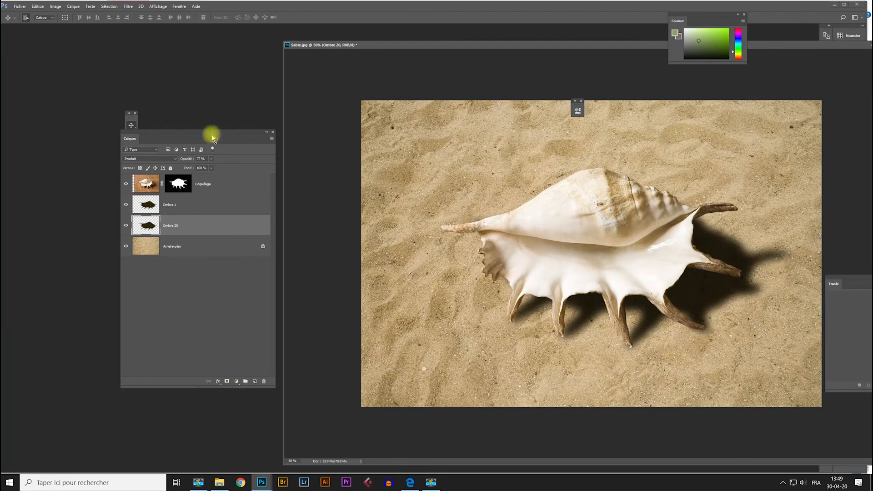
click(73, 7)
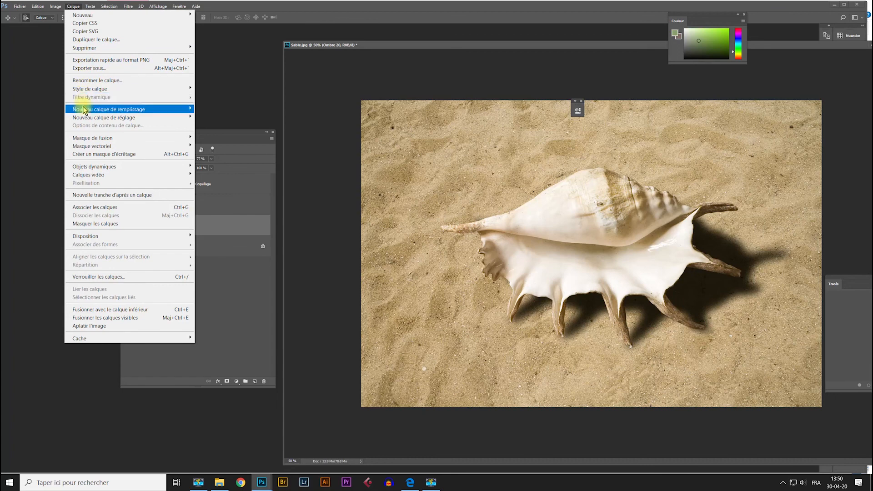
mouse_move(89, 139)
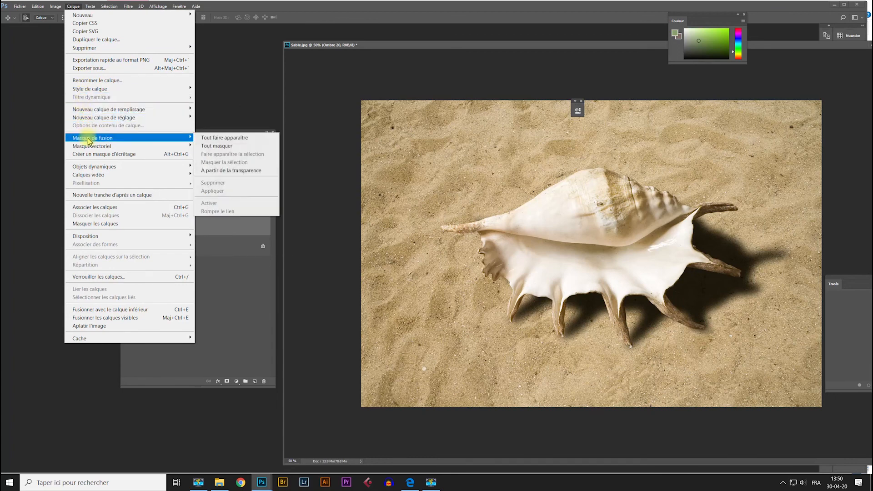
click(257, 147)
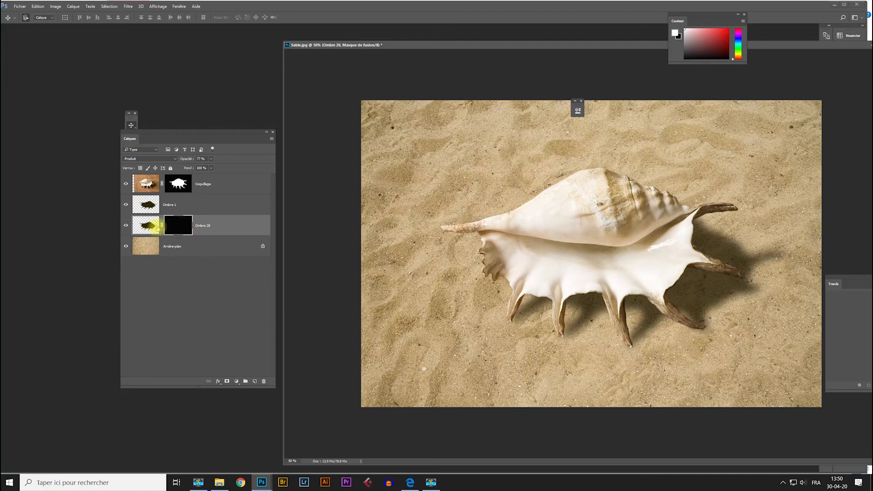
Step: Compare the shadow with the Ombre 20 layer mask disabled and enabled again
right_click(177, 225)
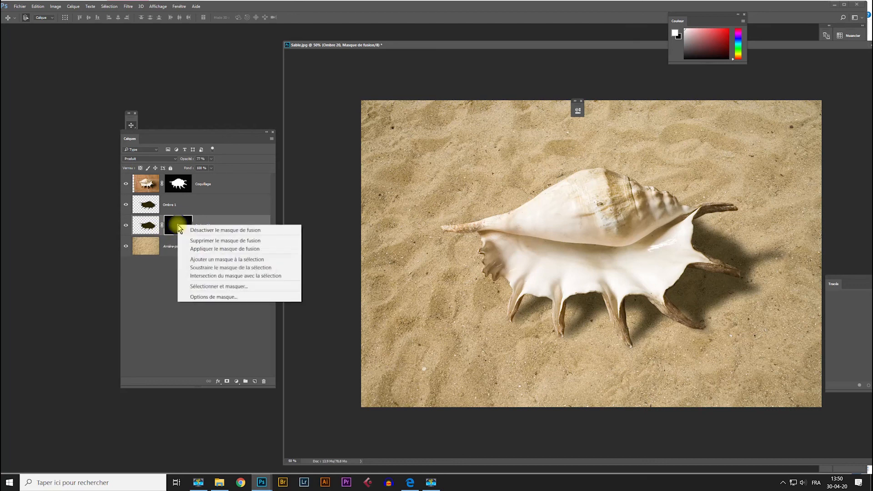
click(192, 228)
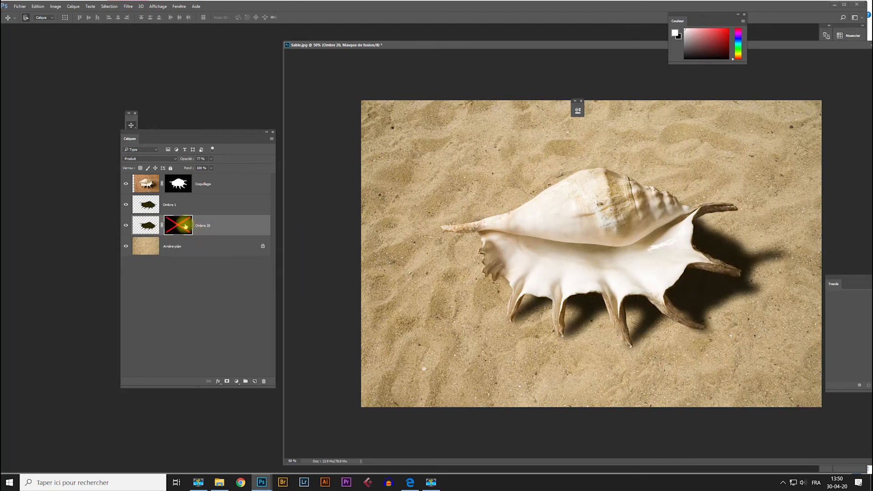
right_click(178, 226)
click(196, 233)
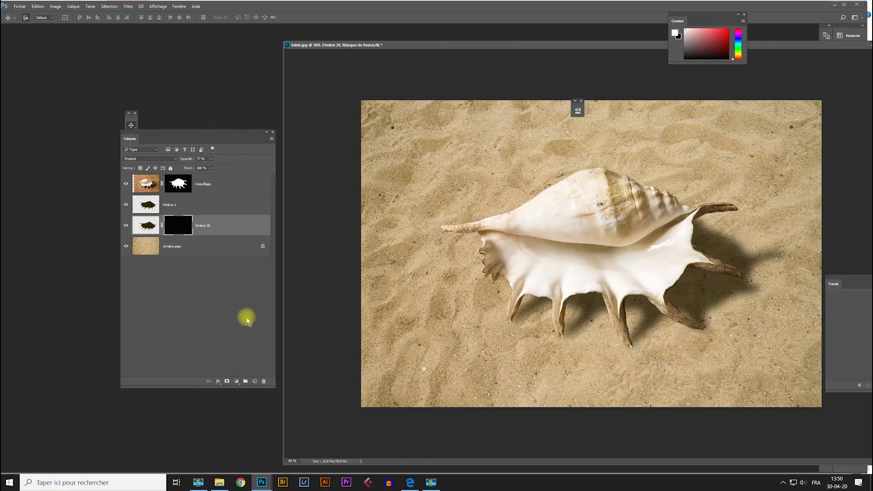
Step: Set up a soft Brush of about 41 px with 0% hardness and 29% opacity for painting the Ombre 20 mask
drag(219, 133, 249, 130)
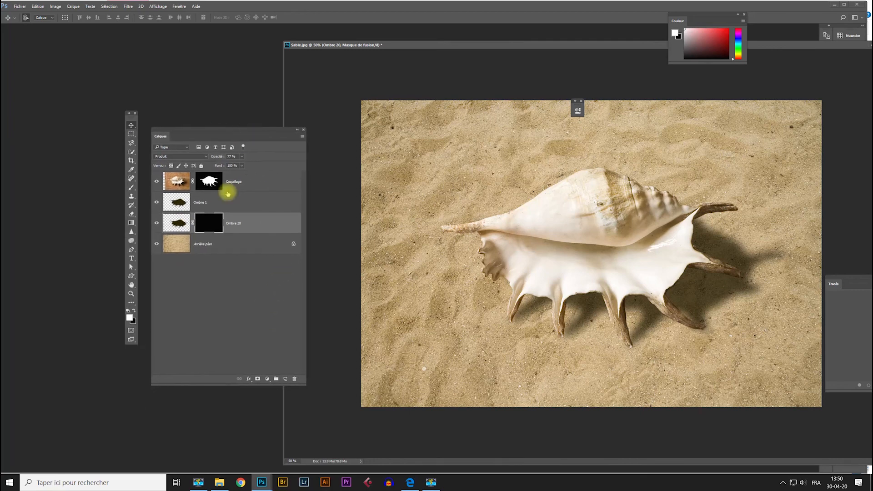
click(131, 294)
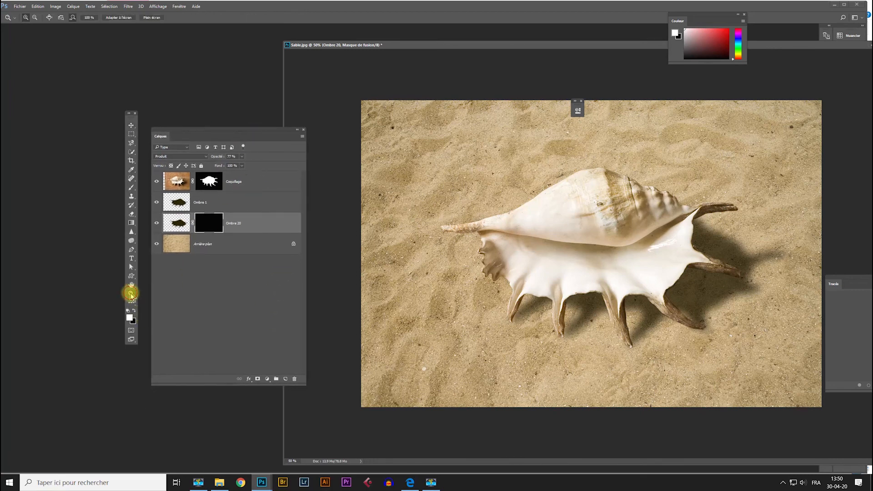
click(510, 323)
click(491, 336)
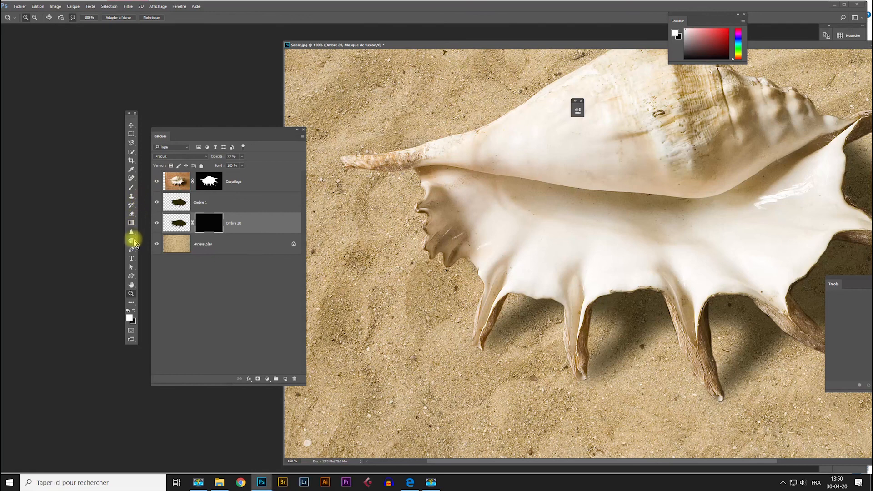
click(131, 188)
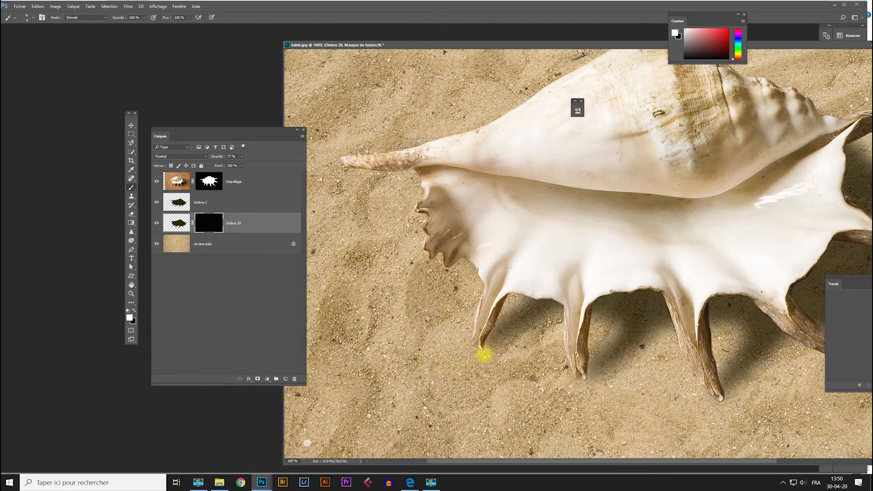
right_click(489, 354)
drag(526, 373, 533, 376)
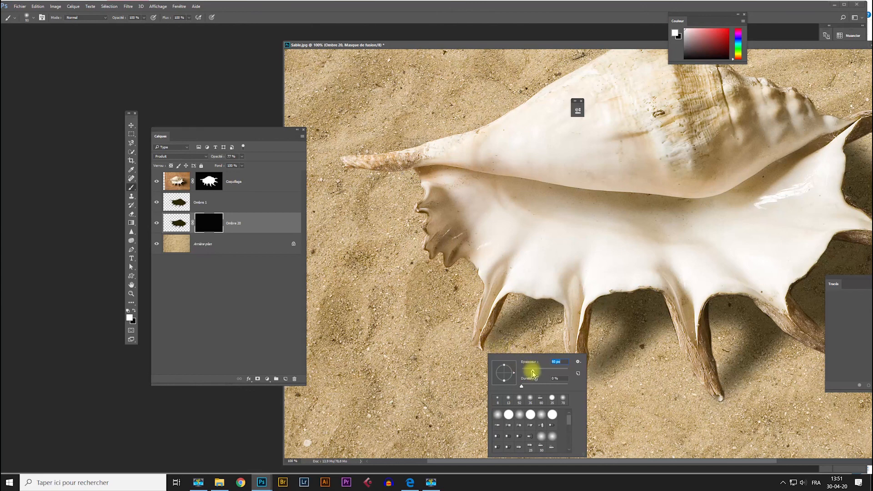
drag(533, 375, 530, 371)
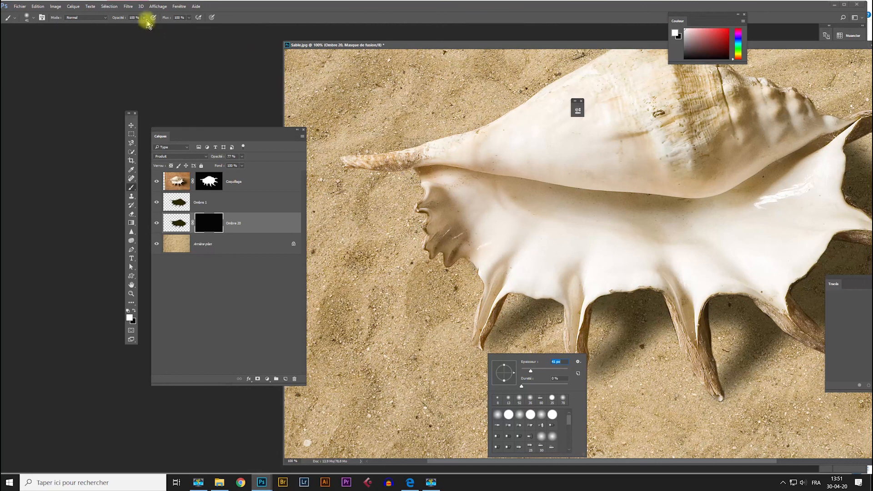
drag(144, 18, 121, 27)
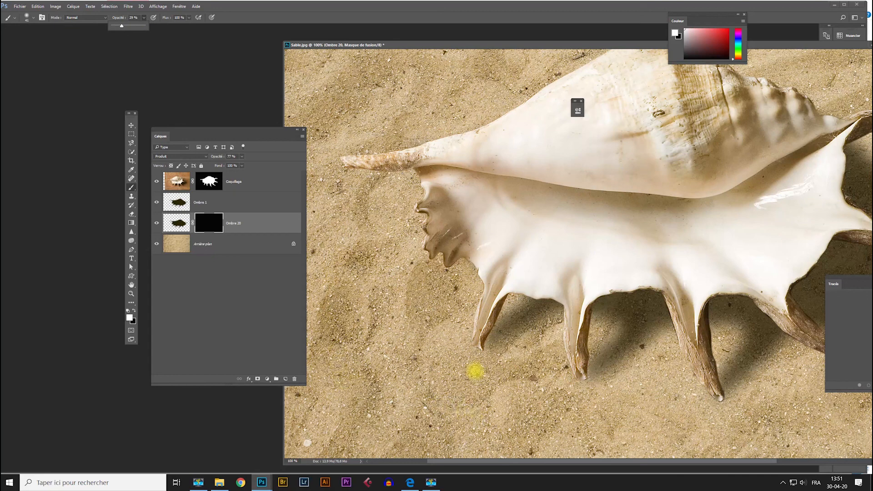
Step: Paint white on the Ombre 20 mask at the leftmost lower spine's tip, raising the brush opacity to about 45%
click(482, 346)
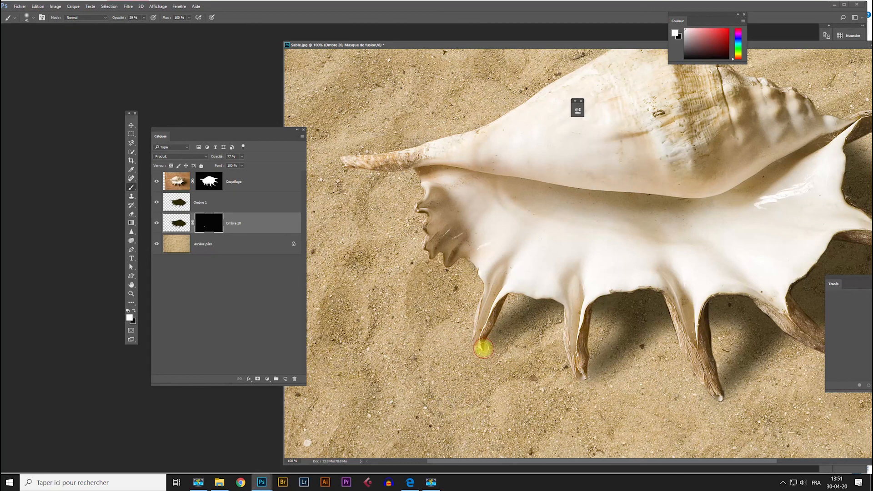
click(482, 347)
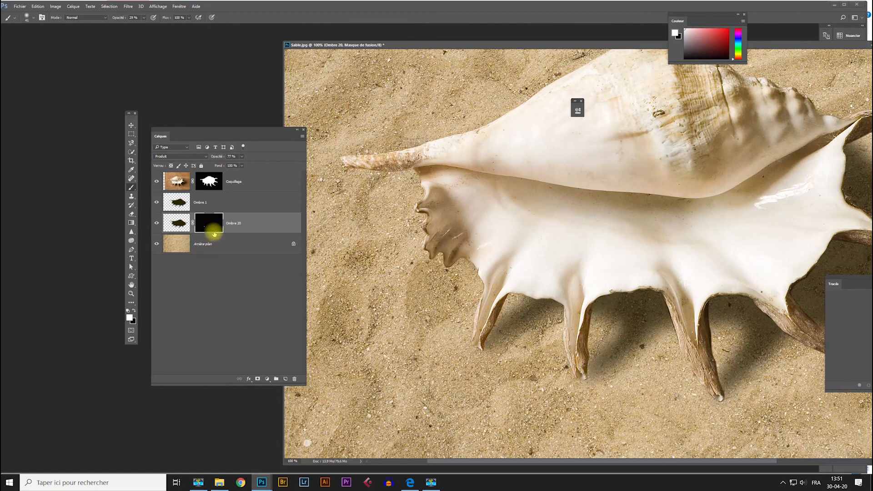
click(144, 17)
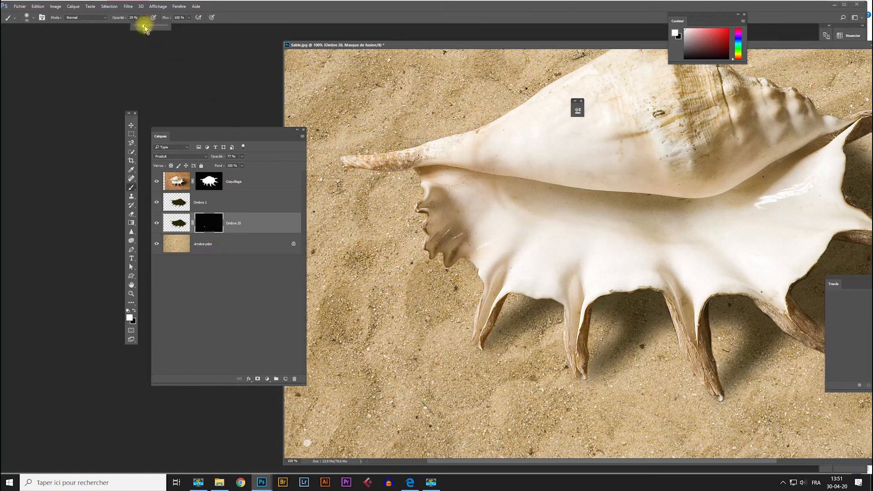
drag(146, 28, 149, 25)
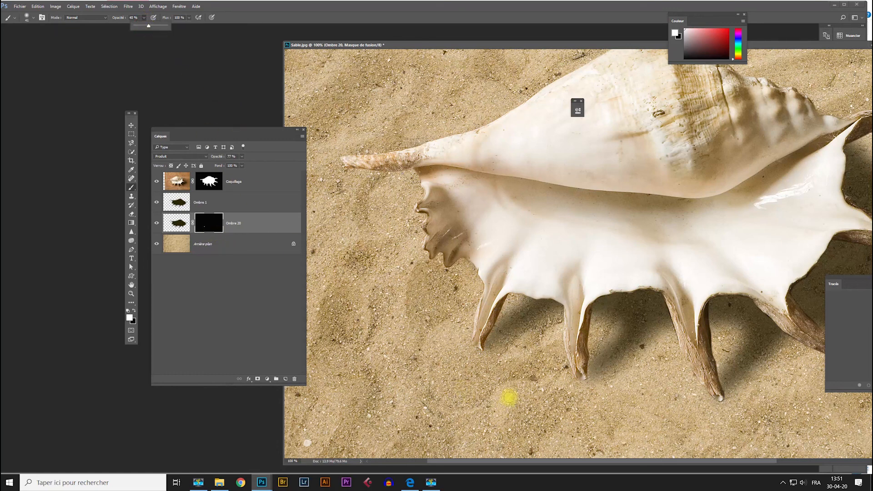
click(482, 347)
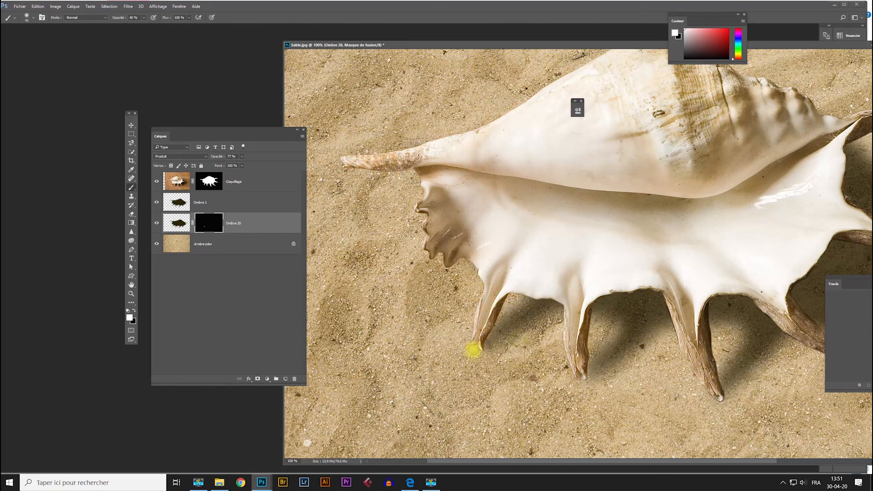
Step: Set the Ombre 20 layer's opacity to 100%
click(179, 224)
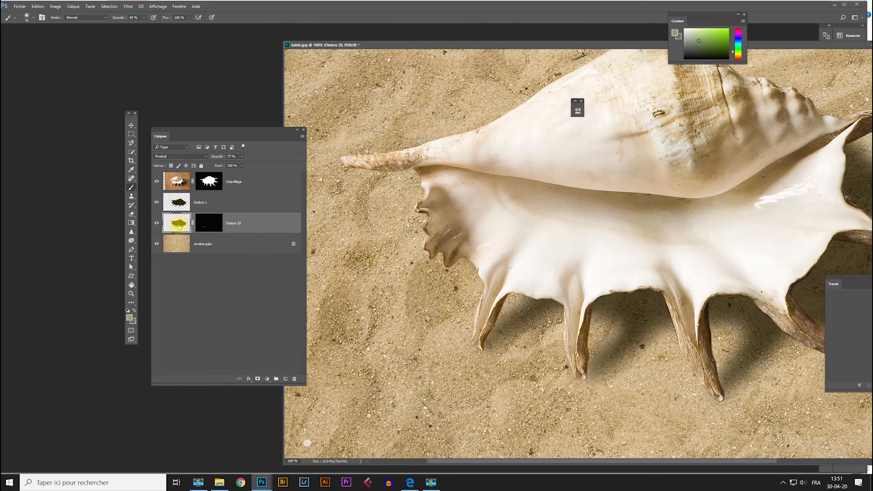
click(241, 156)
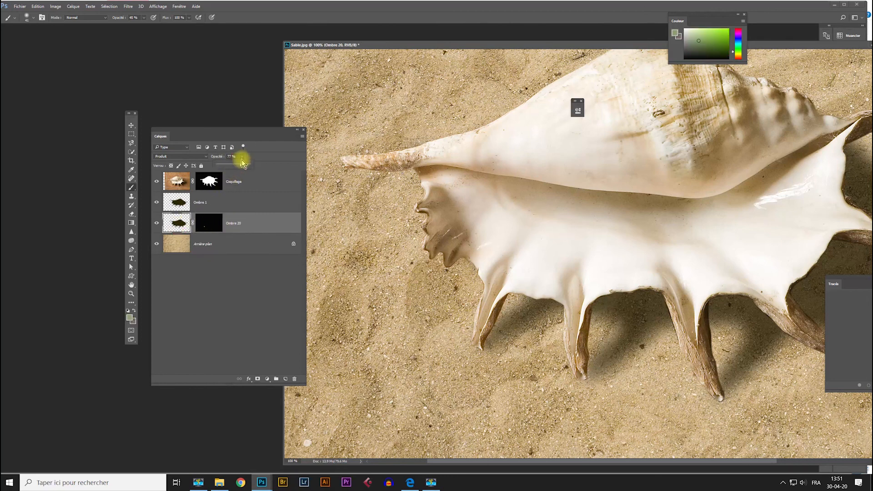
drag(245, 165, 254, 166)
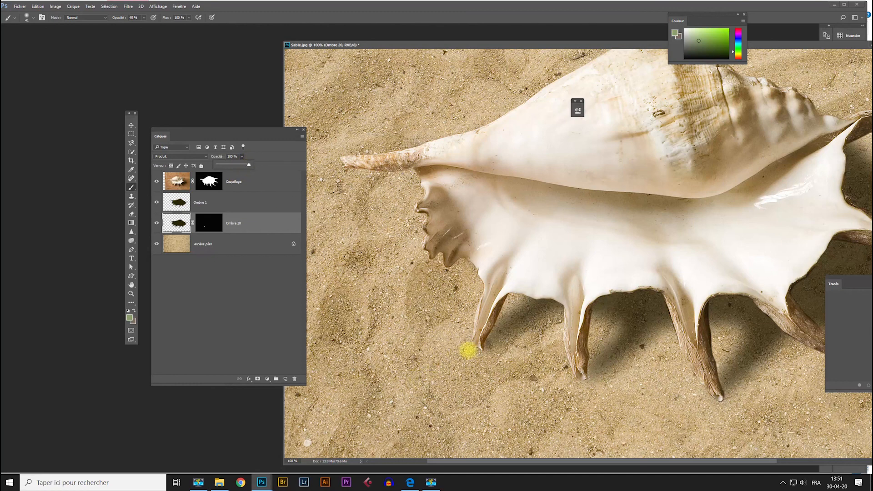
Step: Dab paint on the Ombre 20 layer image beside the leftmost lower spine's tip and sample the nearby sand colour
click(479, 345)
mouse_move(489, 340)
mouse_down()
mouse_move(566, 358)
mouse_move(490, 344)
mouse_up()
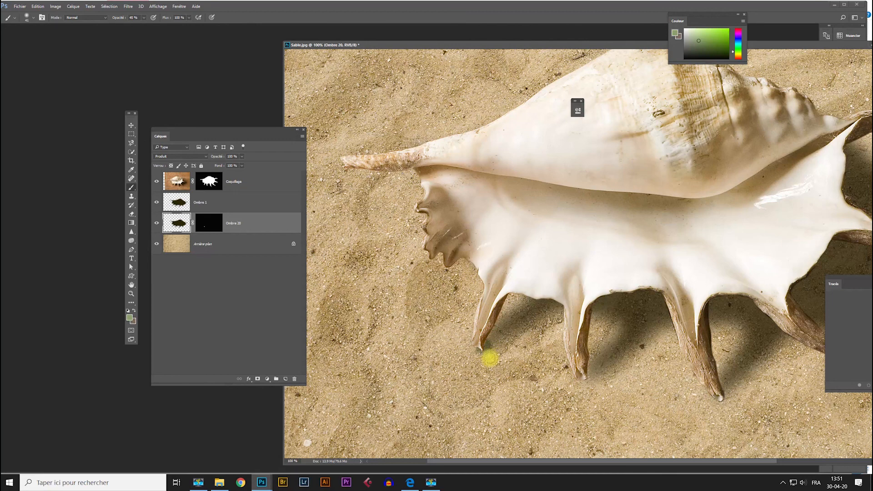
alt+click(475, 358)
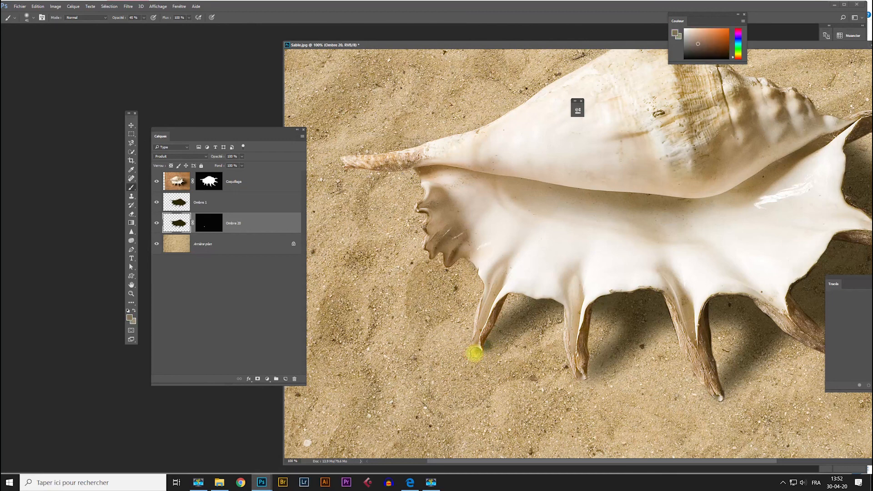
Step: Touch up the Ombre 20 mask around the leftmost lower spine's tip with black, then white, after restoring the default colours
click(209, 223)
key(d)
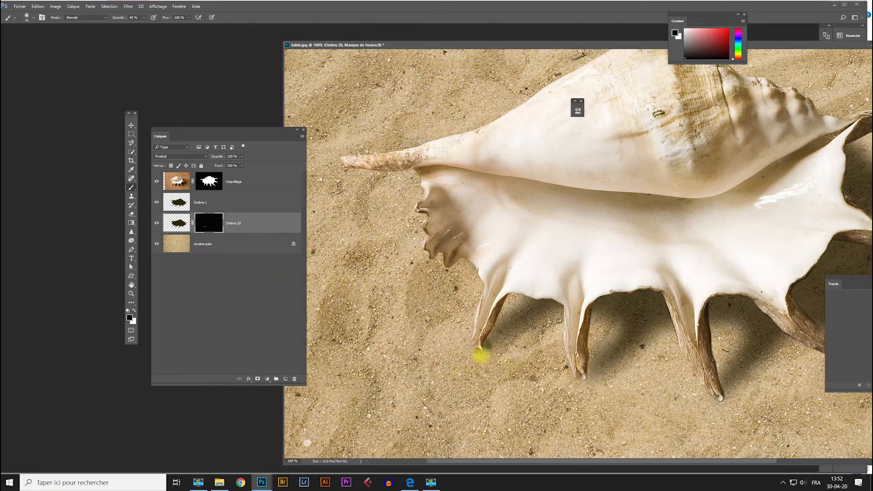
click(476, 352)
key(x)
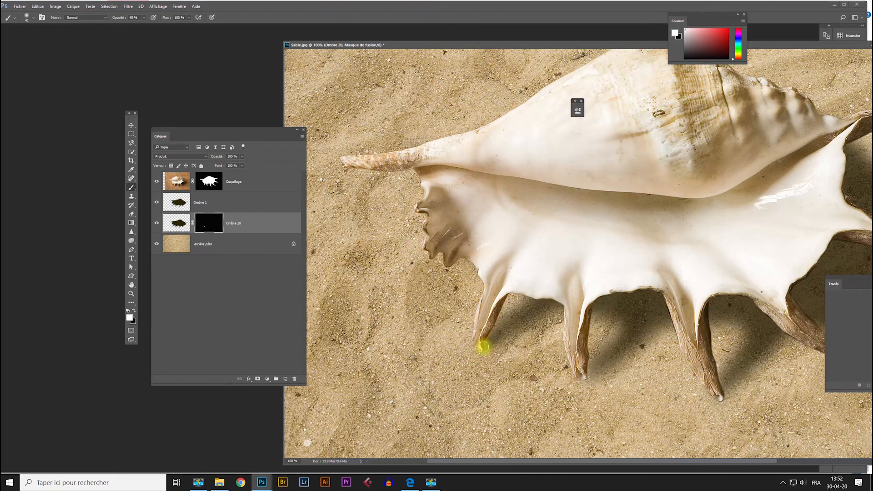
click(483, 347)
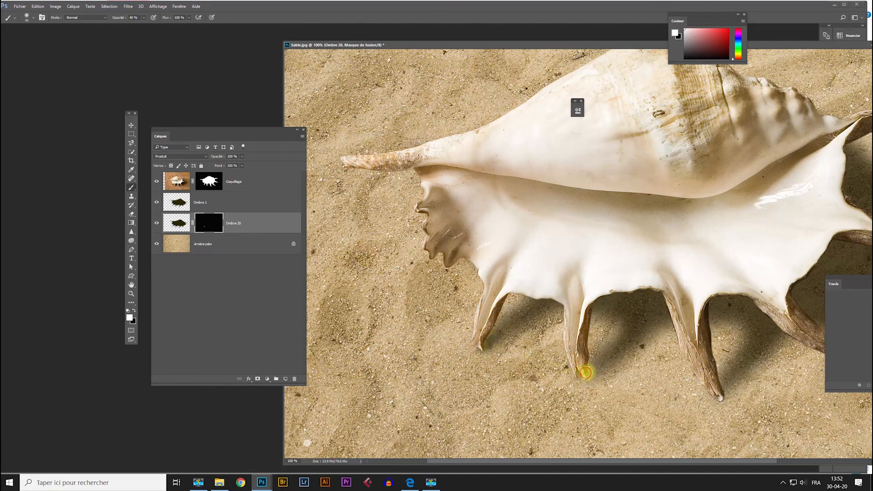
Step: Paint white on the Ombre 20 mask at the tips of the other lower spines to add contact shadows
click(585, 374)
mouse_move(587, 375)
mouse_down()
mouse_move(608, 376)
mouse_move(506, 346)
mouse_up()
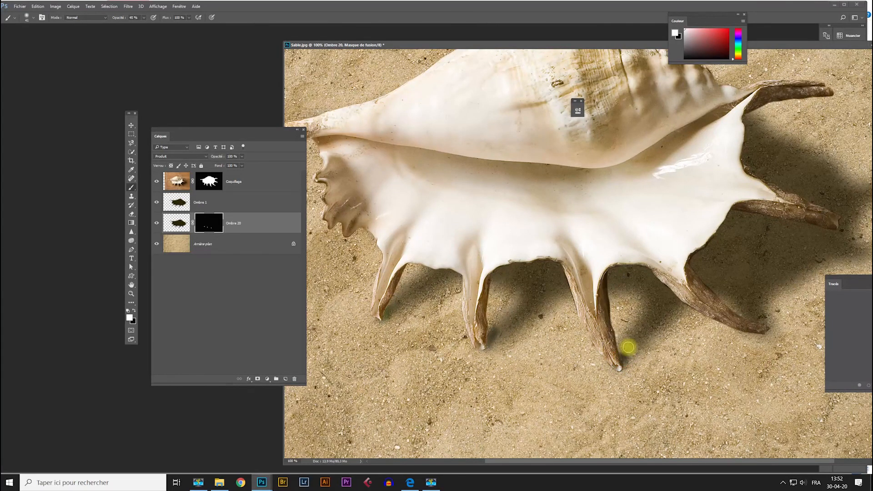
mouse_move(680, 307)
mouse_down()
mouse_move(579, 339)
mouse_move(585, 356)
mouse_up()
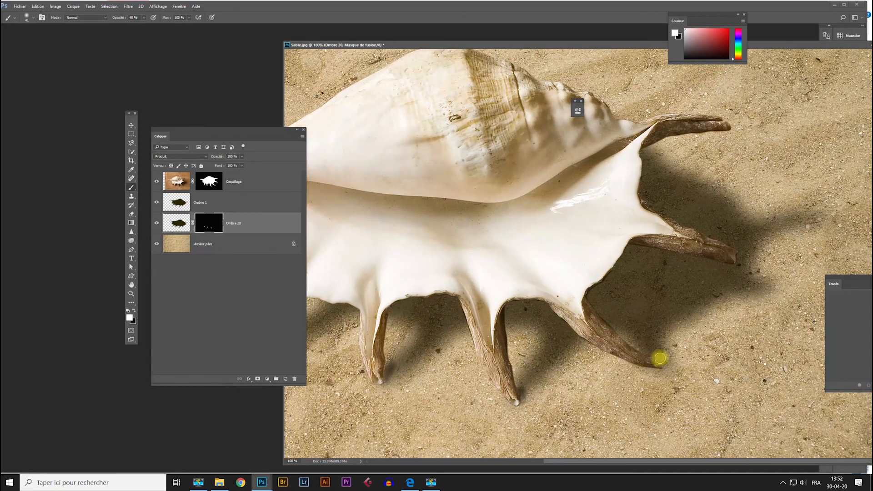
click(665, 363)
click(666, 361)
click(519, 399)
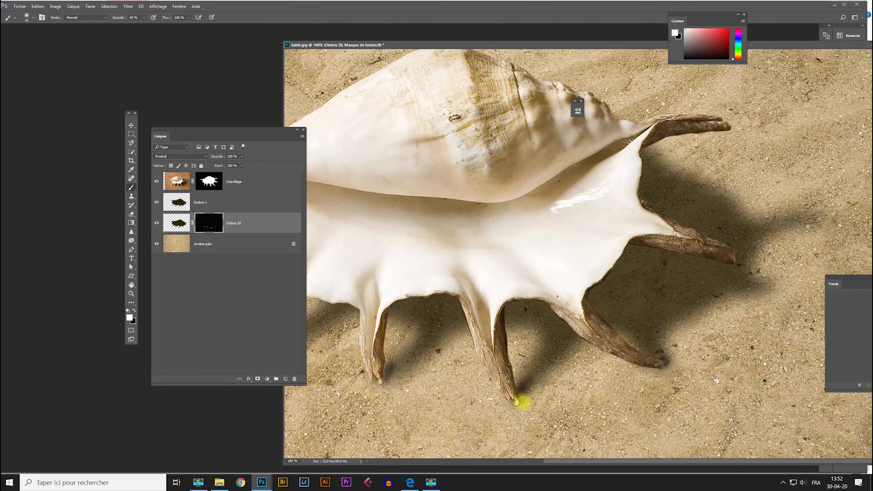
drag(522, 402, 540, 346)
scroll(522, 332, left, 3)
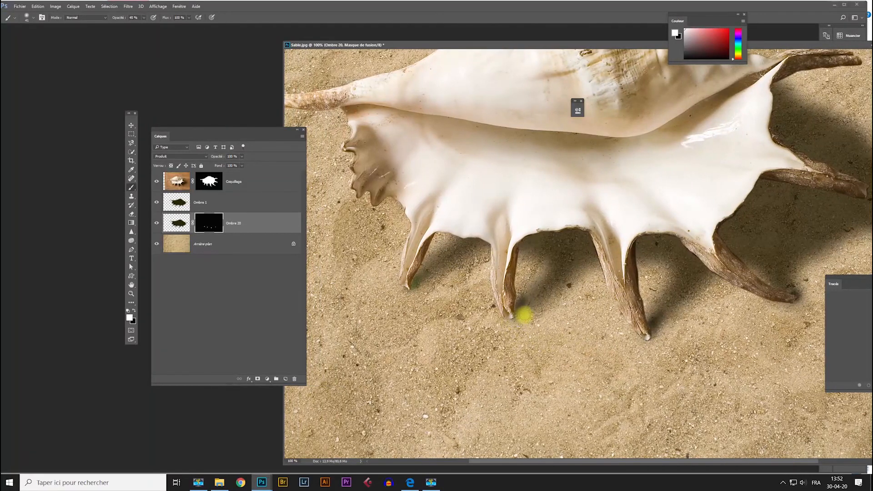
click(515, 315)
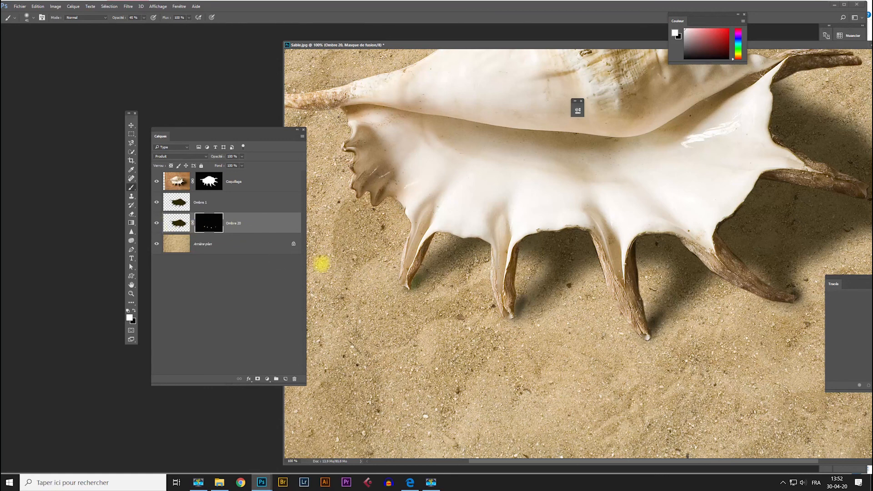
mouse_move(516, 313)
mouse_down()
mouse_move(526, 304)
mouse_move(513, 315)
mouse_move(516, 308)
mouse_move(523, 315)
mouse_up()
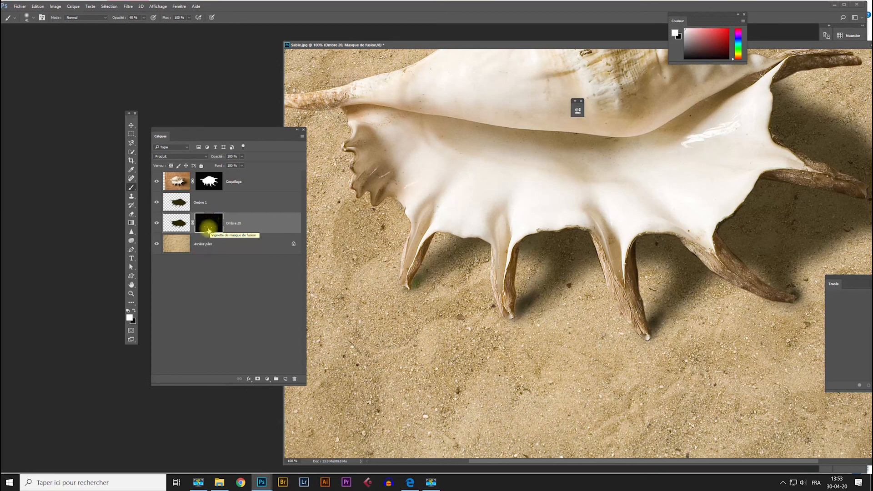
Step: Apply a Gaussian blur (Flou gaussien) with a radius of about 5.6 pixels to the Ombre 20 layer image
click(177, 223)
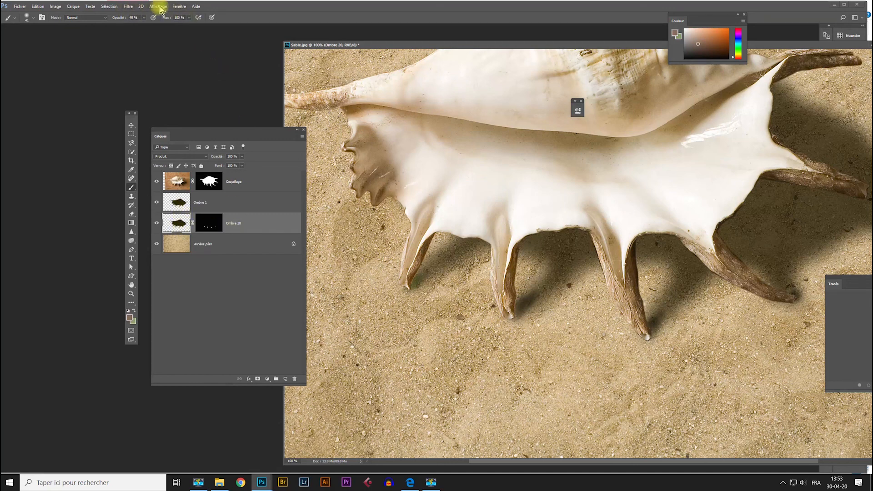
click(128, 6)
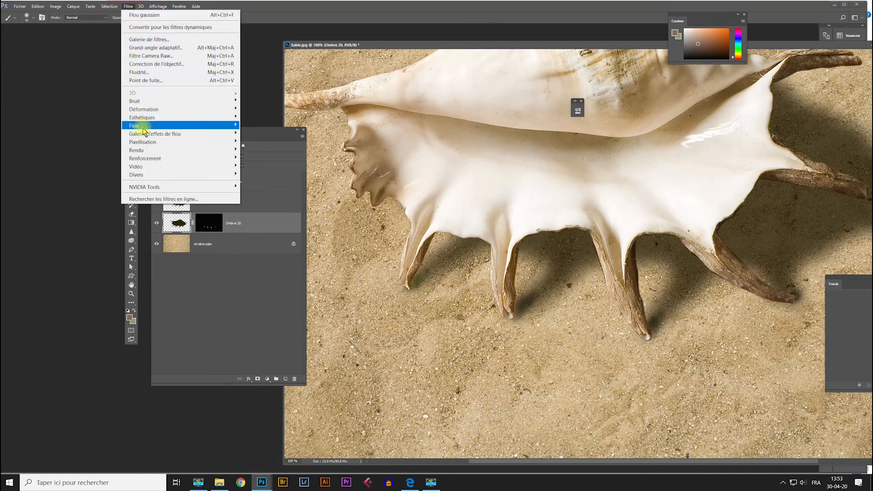
mouse_move(169, 126)
click(256, 167)
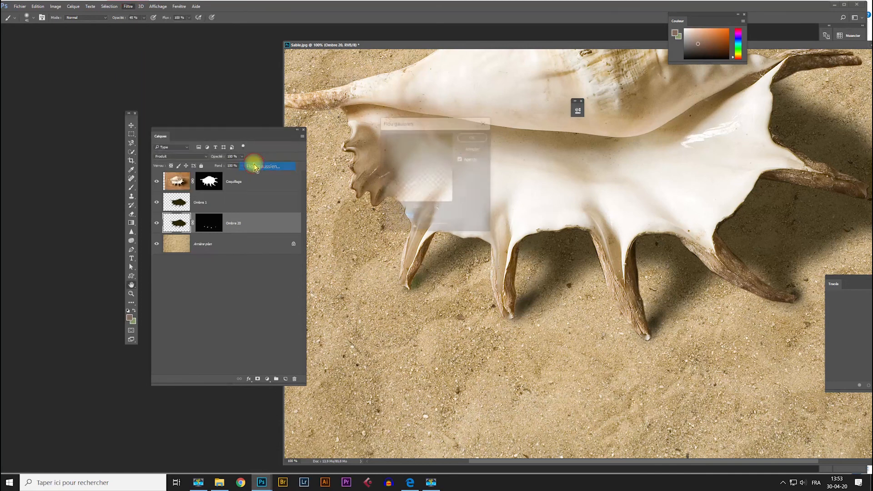
drag(414, 231, 402, 232)
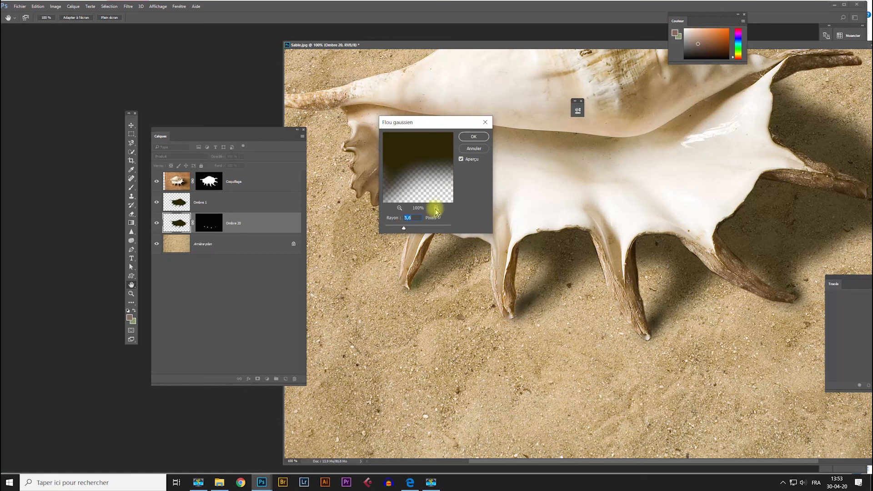
click(474, 137)
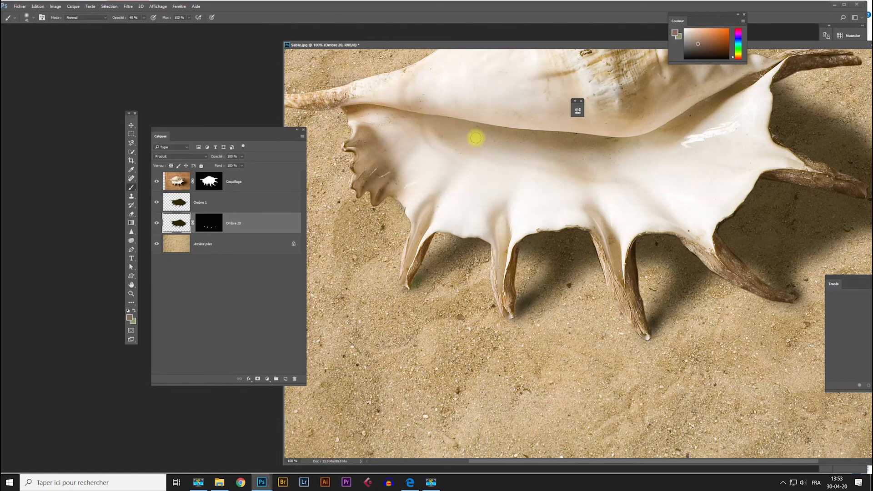
Step: Compare the whole shell's shadow with the painted Ombre 20 mask disabled and enabled again
key(ctrl+minus)
key(ctrl+minus)
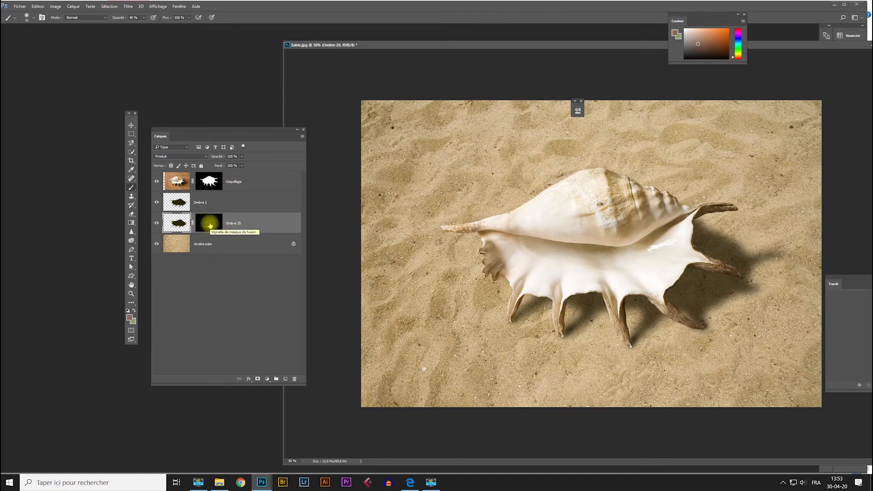
right_click(210, 225)
click(221, 230)
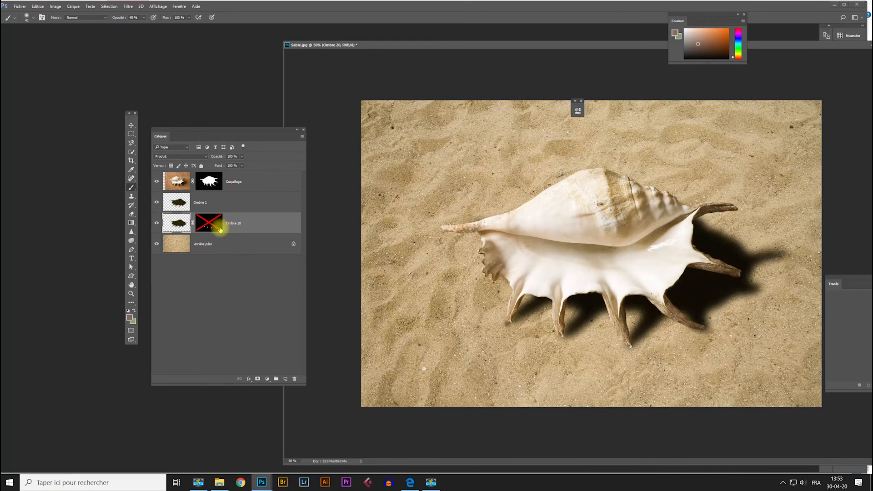
right_click(214, 225)
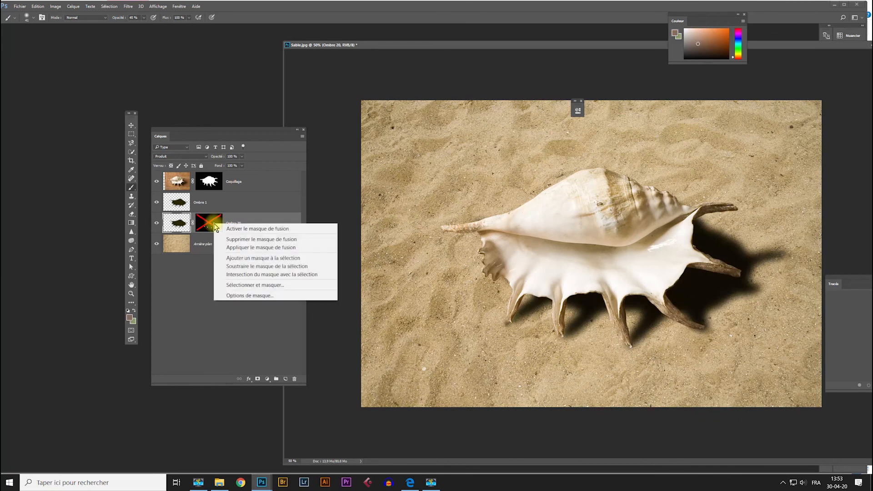
click(230, 229)
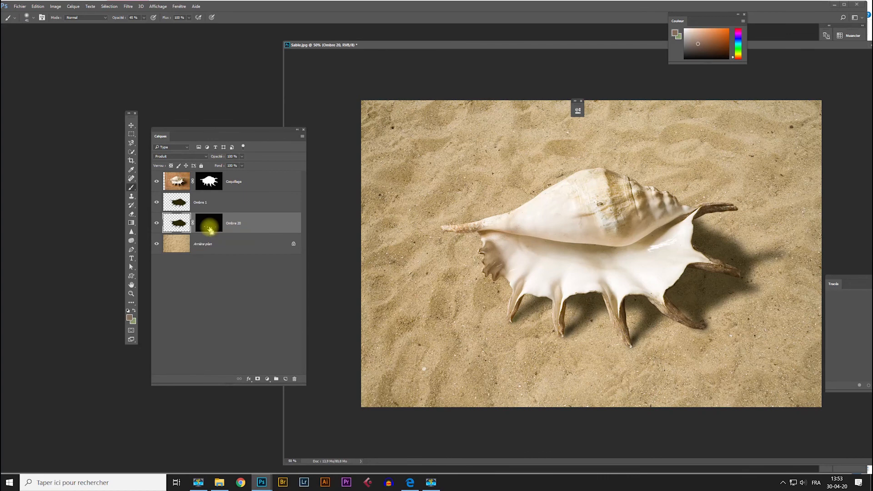
Step: Examine the finished shell composite at smaller and larger magnifications, and reposition the Sable.jpg document window
key(ctrl+minus)
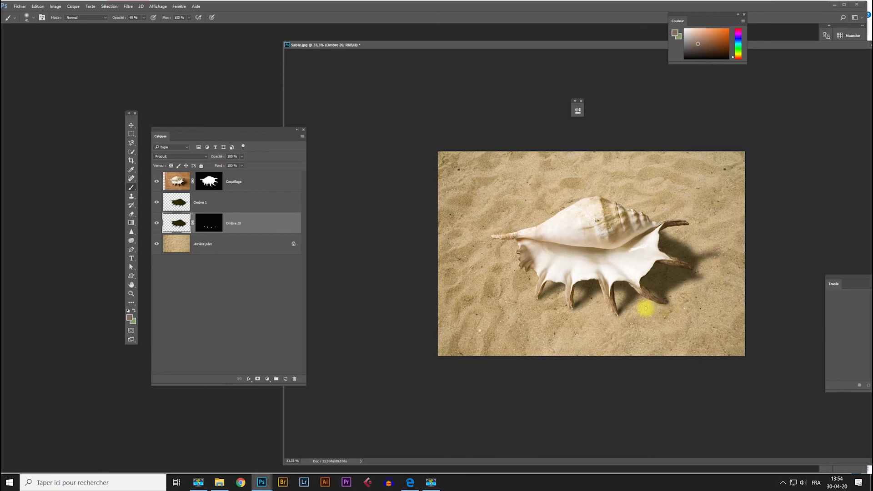
key(ctrl+plus)
key(ctrl+plus)
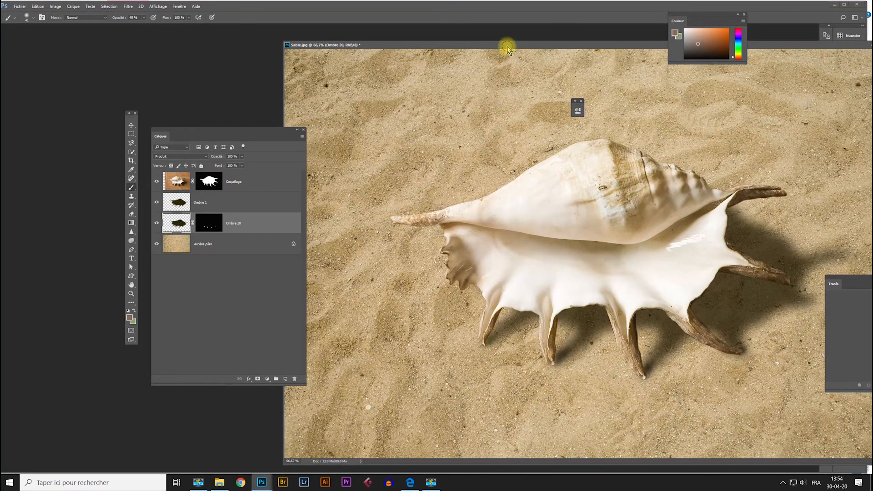
drag(507, 47, 438, 45)
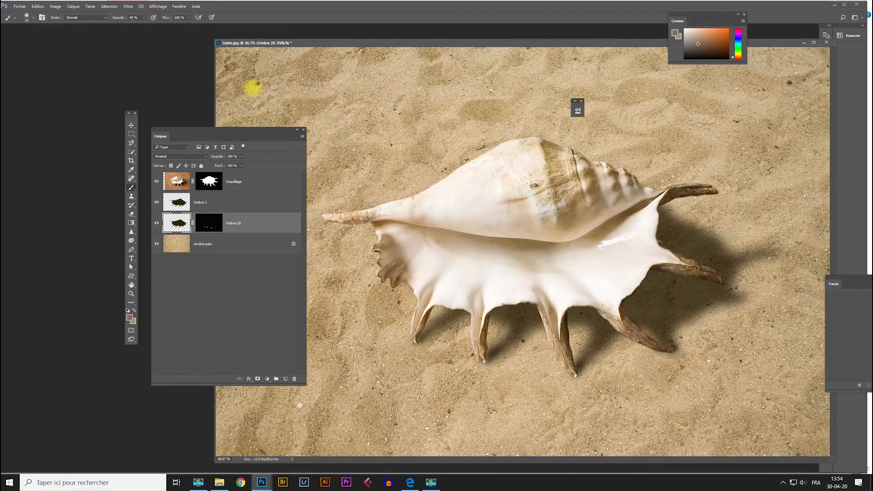
Step: Open the sculpture image from the Permeke folder through Camera Raw, discarding its embedded colour profile
click(20, 7)
click(25, 24)
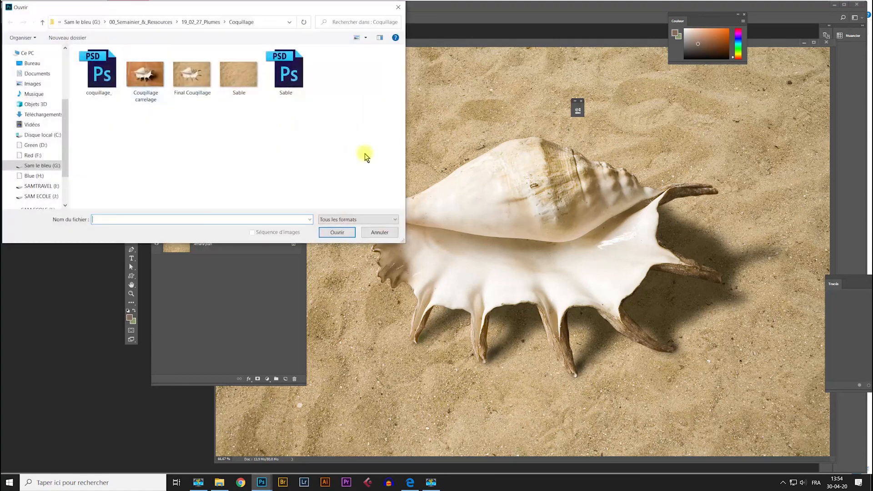
click(195, 22)
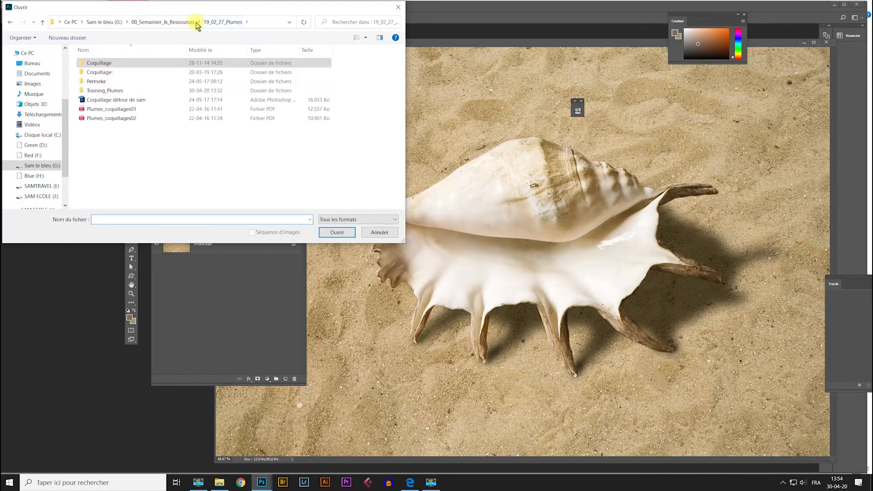
double_click(104, 84)
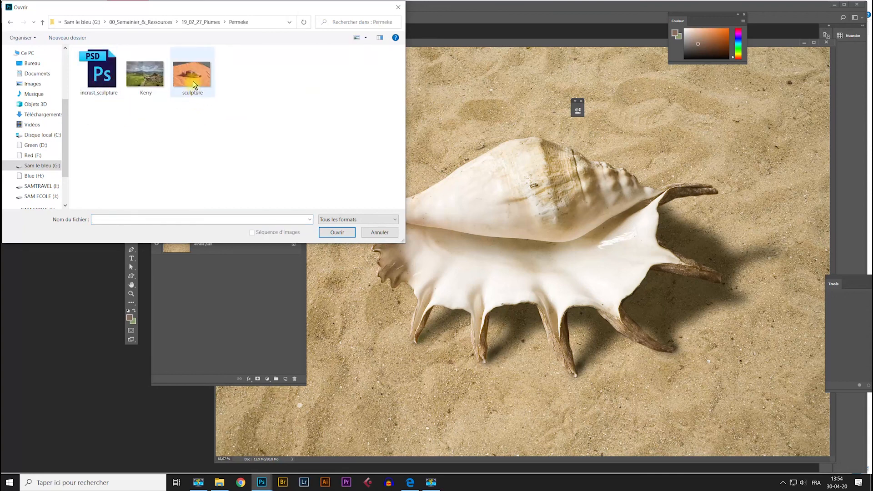
double_click(194, 85)
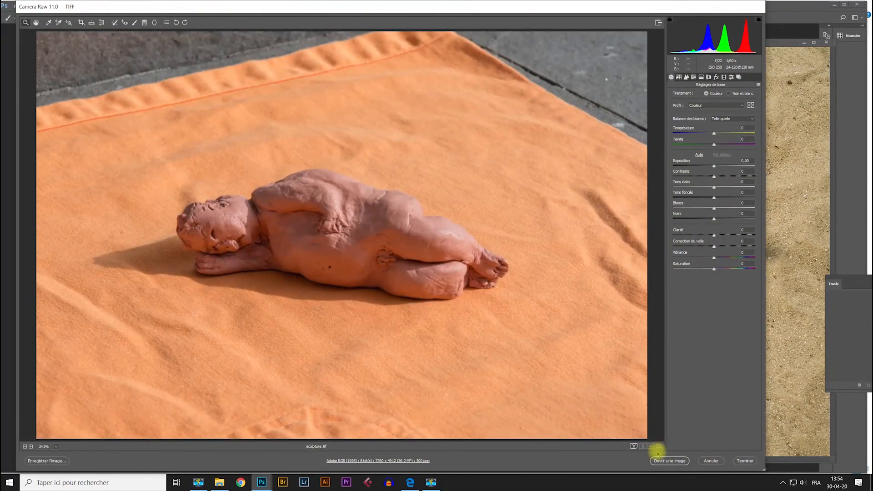
click(669, 461)
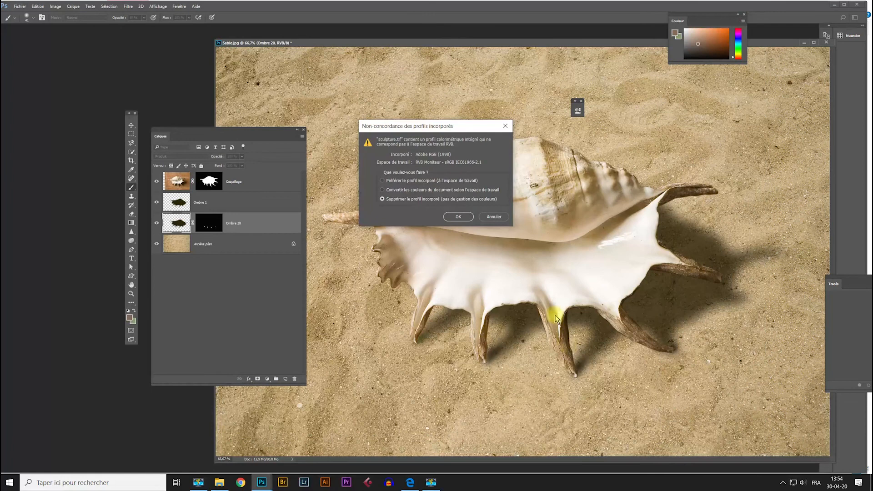
click(458, 216)
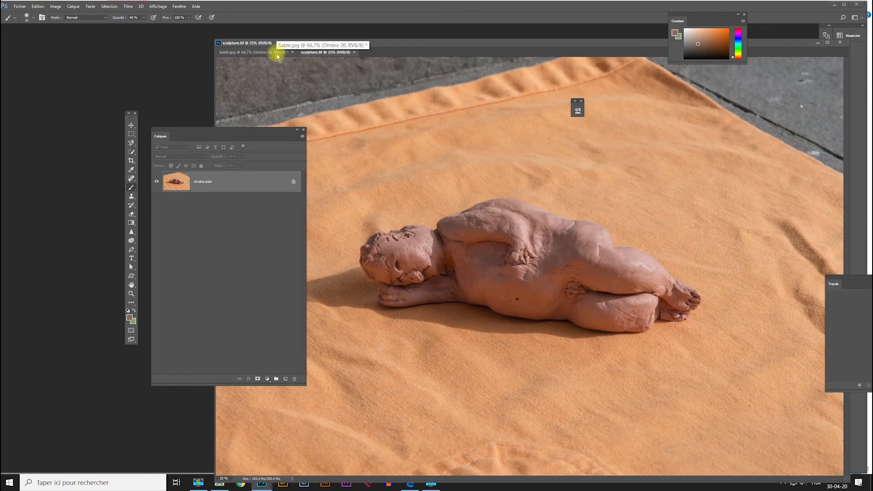
Step: Open the Kerry landscape image from the Permeke folder through Camera Raw with its default settings
click(17, 7)
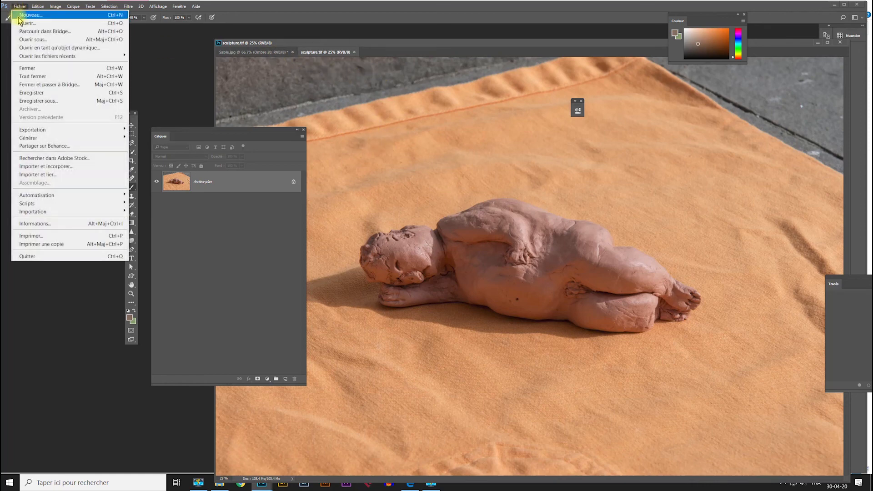
click(21, 25)
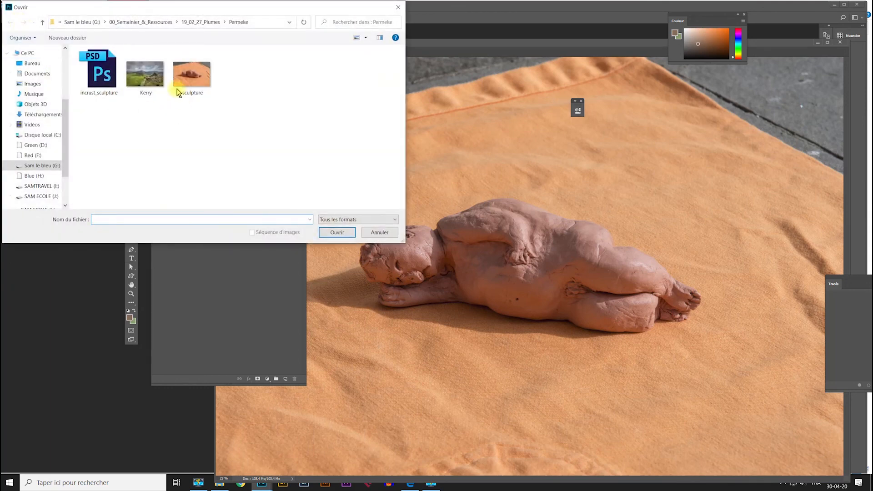
click(152, 81)
double_click(152, 81)
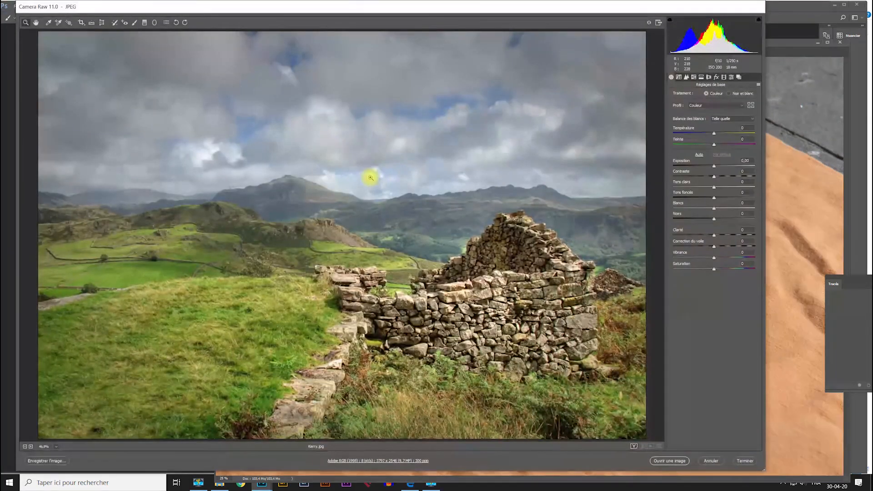
click(676, 462)
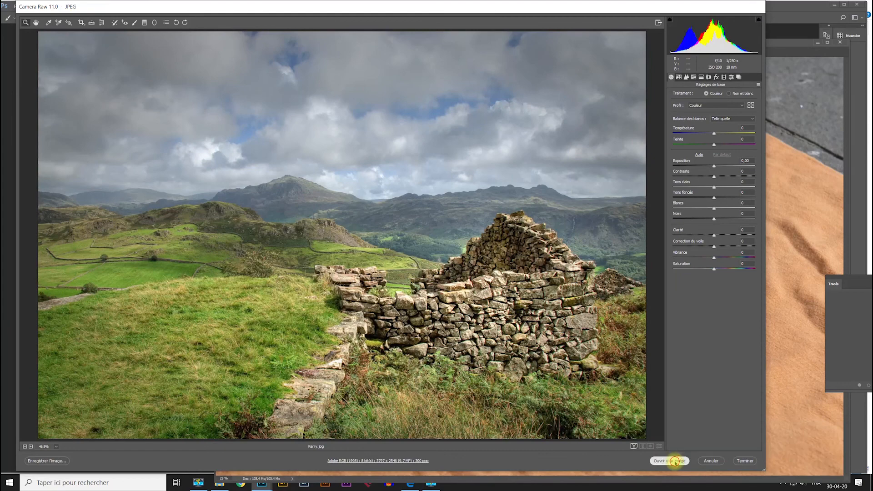
click(458, 217)
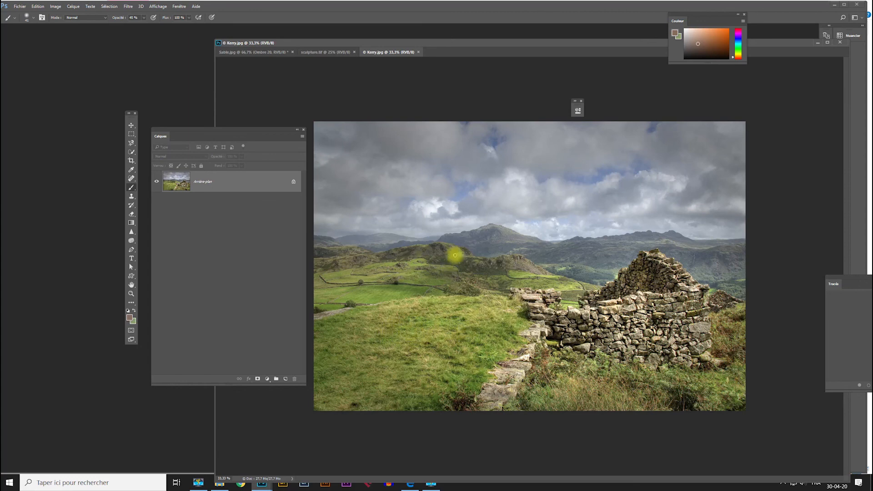
Step: Return to sculpture.tif and open the finished composite incrust_sculpture.psd from the Permeke folder
click(344, 52)
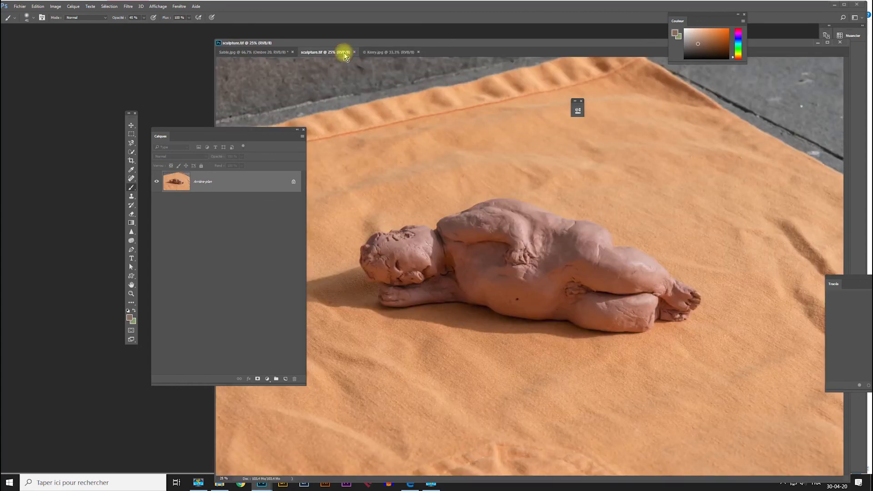
click(20, 7)
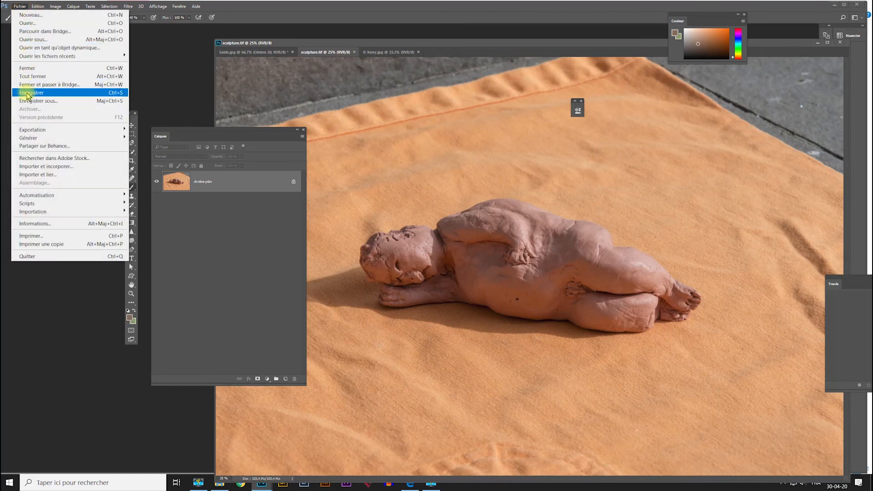
click(28, 24)
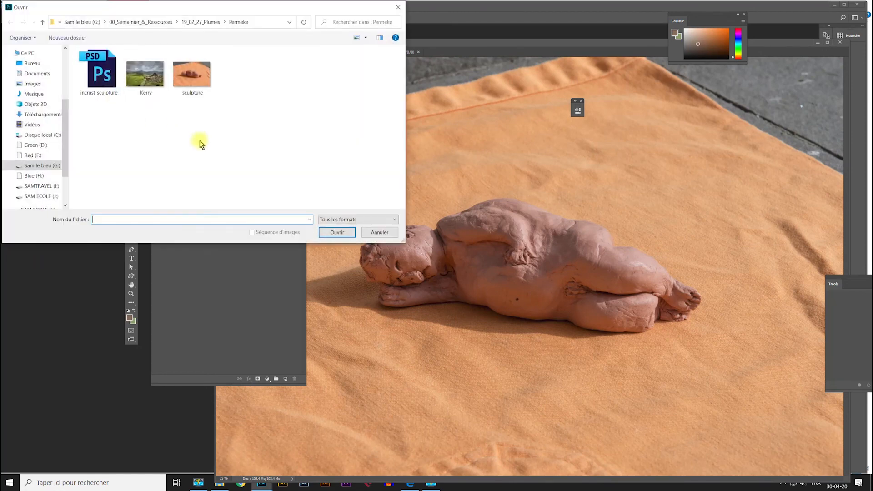
click(109, 73)
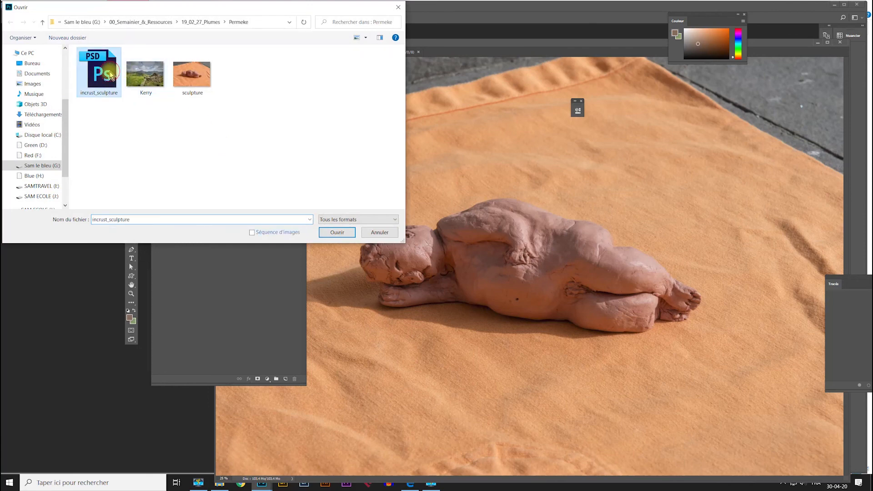
click(337, 233)
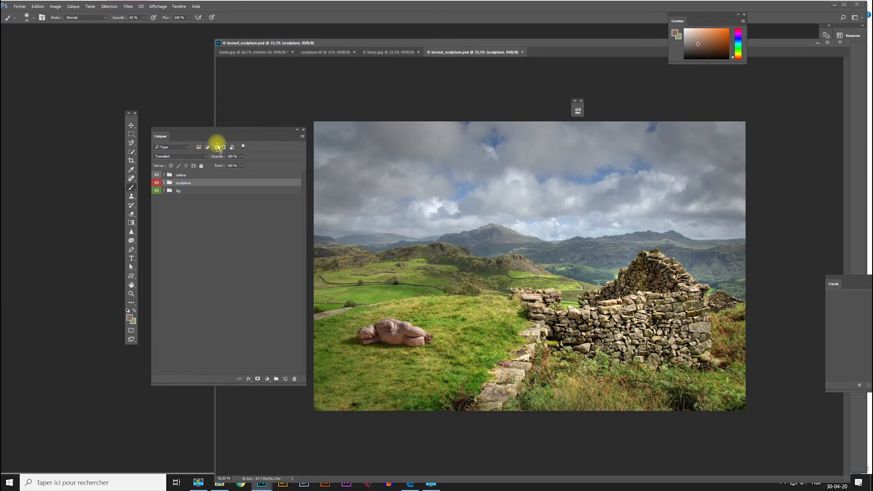
Step: Move the layers panel out of the way and examine the sculpture on the grass at 66.7% zoom
drag(229, 133, 35, 209)
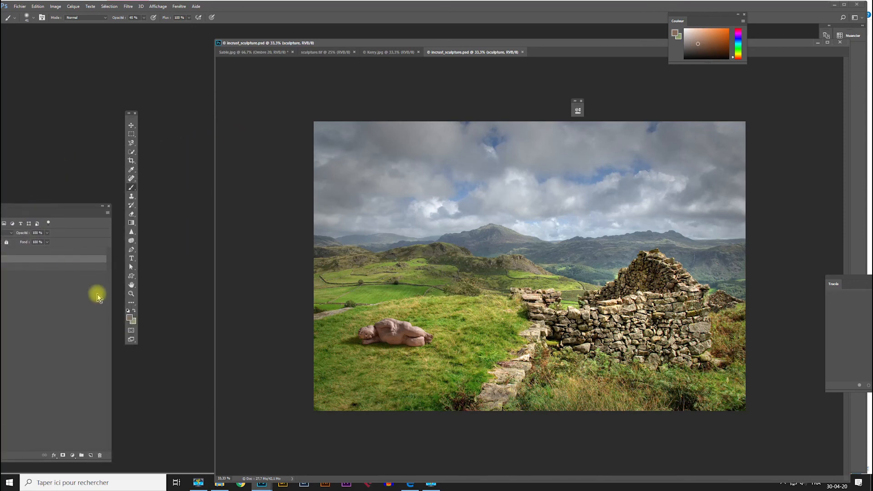
click(132, 295)
click(410, 345)
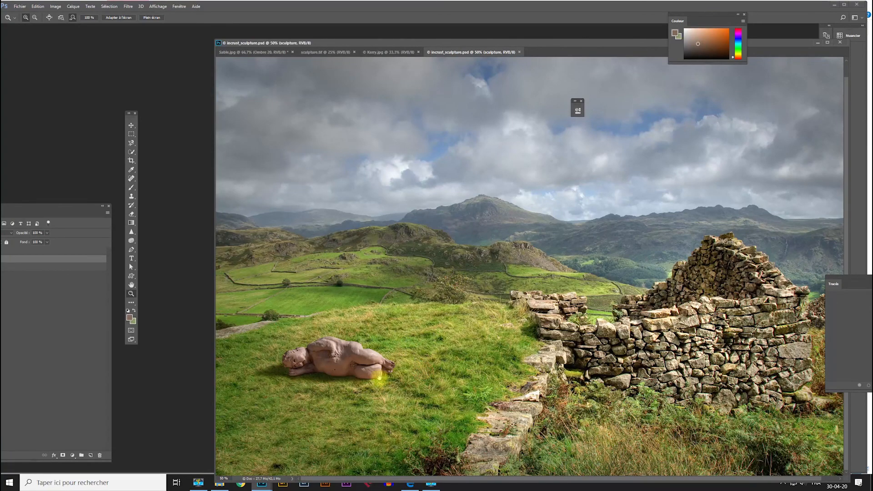
click(379, 375)
drag(389, 378, 438, 301)
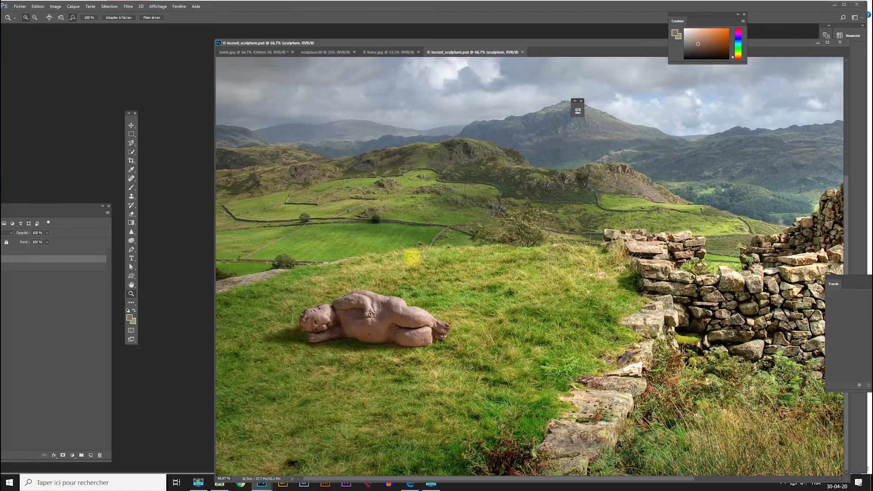
Step: Compare the sculpture, Kerry and incrust_sculpture documents, and return to the Sable.jpg shell composite
click(336, 52)
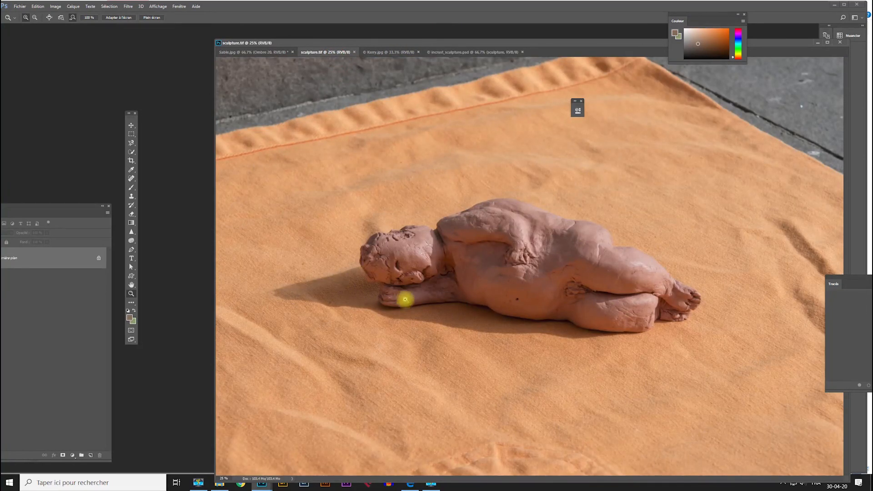
click(251, 52)
click(323, 51)
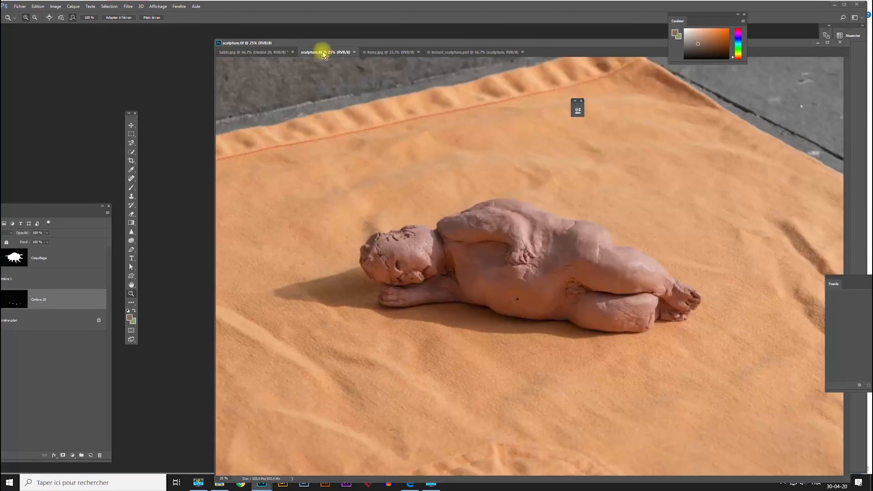
click(394, 51)
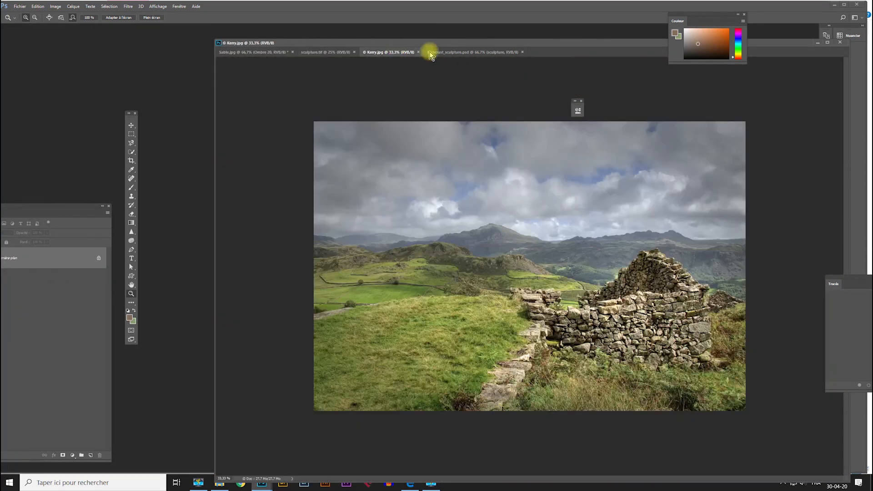
click(438, 53)
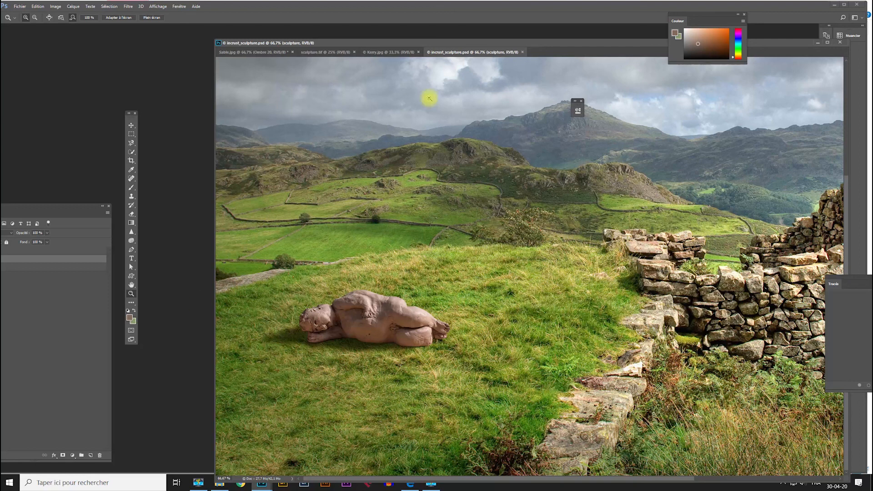
click(265, 53)
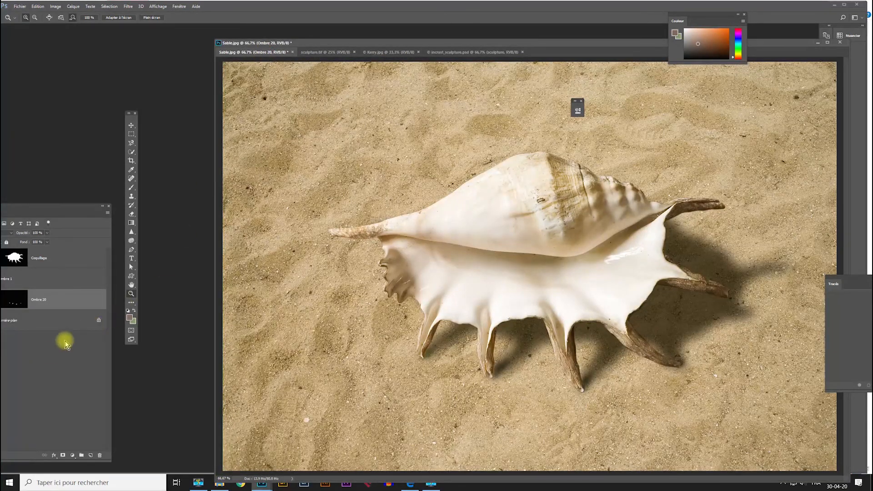